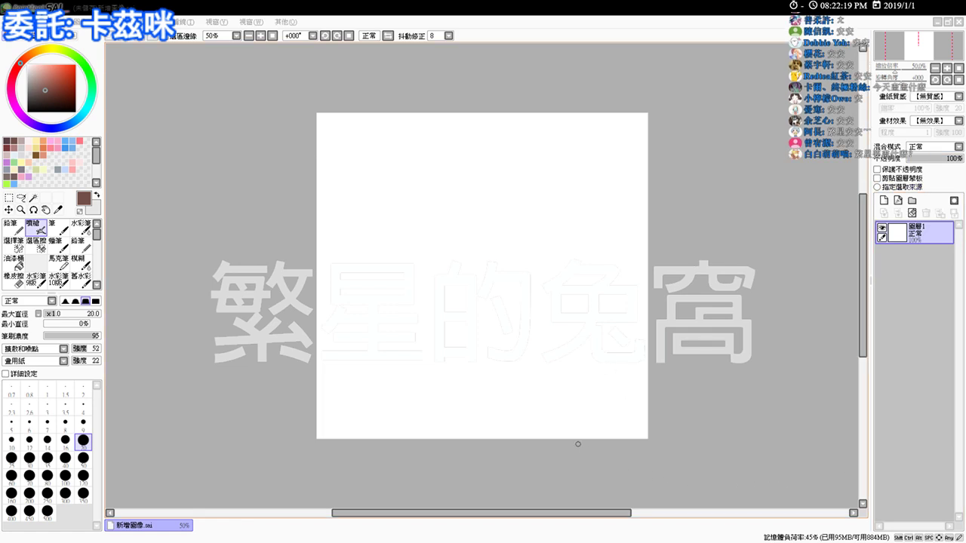
- Sketch the lower face outline on the upper canvas as an open U with left cheek, chin and right side
{"action": "scroll", "coordinate": [221, 415], "scroll_direction": "up", "scroll_amount": 1}
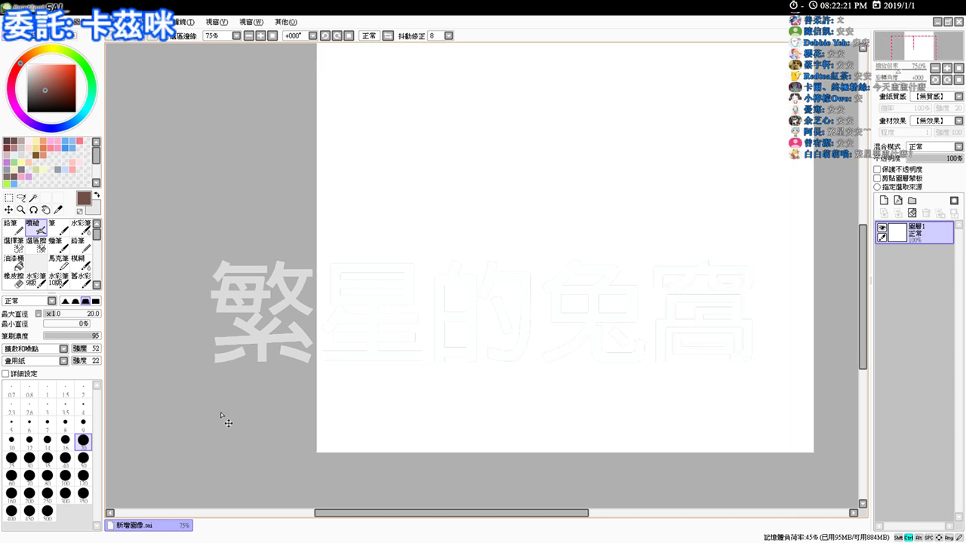
{"action": "key", "text": "space"}
{"action": "mouse_move", "coordinate": [635, 232]}
{"action": "left_mouse_down"}
{"action": "mouse_move", "coordinate": [567, 282]}
{"action": "mouse_move", "coordinate": [536, 330]}
{"action": "left_mouse_up"}
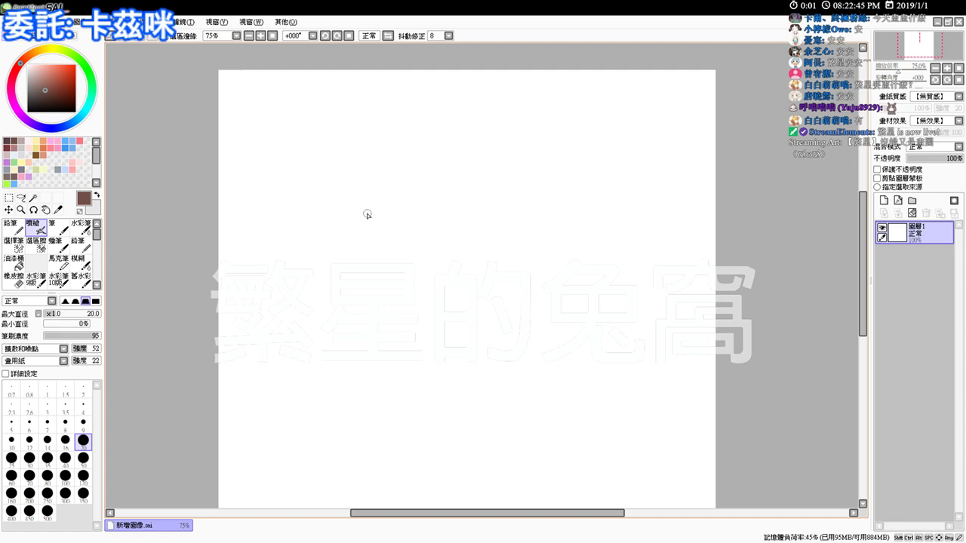
{"action": "left_click_drag", "start_coordinate": [392, 195], "coordinate": [390, 235]}
{"action": "key", "text": "ctrl+z"}
{"action": "mouse_move", "coordinate": [394, 195]}
{"action": "left_mouse_down"}
{"action": "mouse_move", "coordinate": [390, 259]}
{"action": "mouse_move", "coordinate": [422, 284]}
{"action": "mouse_move", "coordinate": [392, 270]}
{"action": "mouse_move", "coordinate": [391, 254]}
{"action": "mouse_move", "coordinate": [393, 277]}
{"action": "mouse_move", "coordinate": [391, 262]}
{"action": "mouse_move", "coordinate": [409, 282]}
{"action": "mouse_move", "coordinate": [394, 276]}
{"action": "mouse_move", "coordinate": [420, 289]}
{"action": "left_mouse_up"}
{"action": "key", "text": "ctrl+z"}
{"action": "mouse_move", "coordinate": [393, 276]}
{"action": "left_mouse_down"}
{"action": "mouse_move", "coordinate": [460, 292]}
{"action": "mouse_move", "coordinate": [432, 274]}
{"action": "mouse_move", "coordinate": [456, 307]}
{"action": "mouse_move", "coordinate": [445, 297]}
{"action": "mouse_move", "coordinate": [515, 272]}
{"action": "left_mouse_up"}
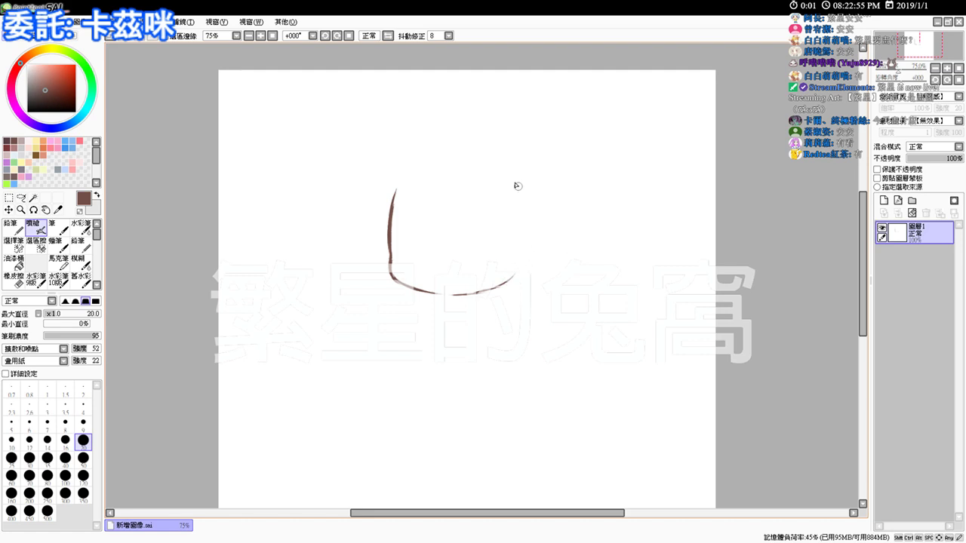
{"action": "mouse_move", "coordinate": [514, 175]}
{"action": "left_mouse_down"}
{"action": "mouse_move", "coordinate": [528, 230]}
{"action": "mouse_move", "coordinate": [530, 216]}
{"action": "mouse_move", "coordinate": [525, 266]}
{"action": "mouse_move", "coordinate": [531, 221]}
{"action": "mouse_move", "coordinate": [506, 272]}
{"action": "left_mouse_up"}
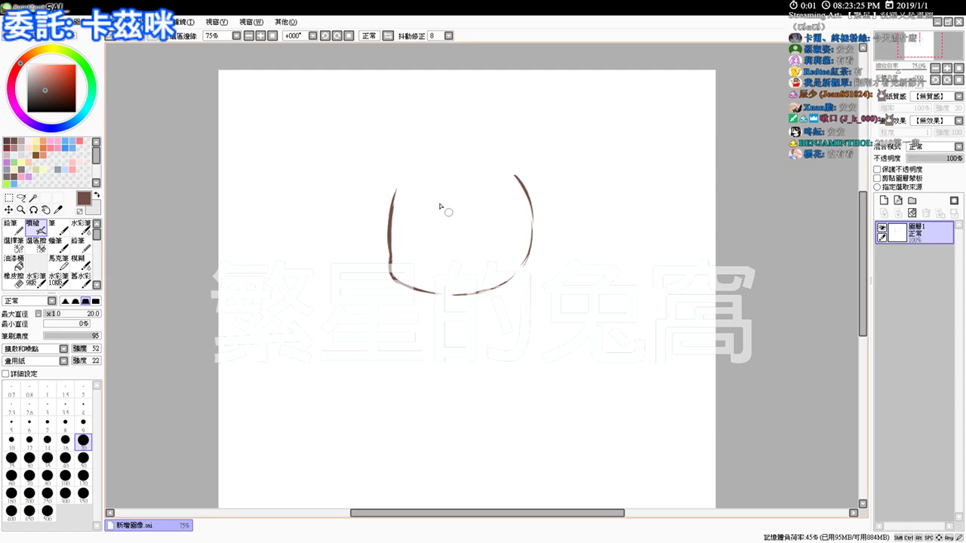
{"action": "mouse_move", "coordinate": [467, 192]}
{"action": "left_mouse_down"}
{"action": "mouse_move", "coordinate": [391, 239]}
{"action": "mouse_move", "coordinate": [490, 218]}
{"action": "mouse_move", "coordinate": [500, 226]}
{"action": "left_mouse_up"}
{"action": "key", "text": "ctrl+z"}
{"action": "key", "text": "ctrl+z"}
{"action": "left_click_drag", "start_coordinate": [472, 202], "coordinate": [407, 237]}
{"action": "key", "text": "ctrl+z"}
{"action": "left_click_drag", "start_coordinate": [482, 201], "coordinate": [401, 237]}
{"action": "key", "text": "ctrl+z"}
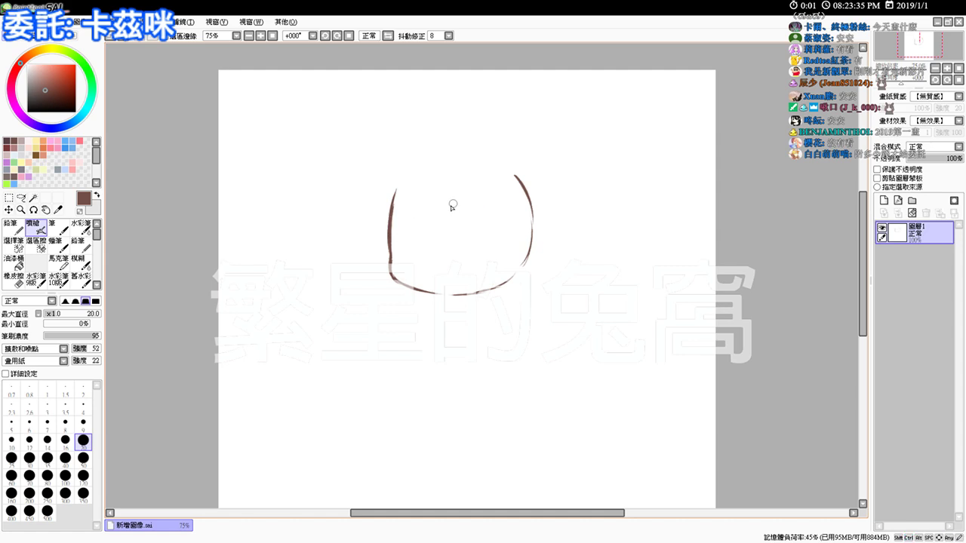
{"action": "left_click_drag", "start_coordinate": [467, 197], "coordinate": [398, 246]}
{"action": "key", "text": "ctrl+z"}
- Sketch the parted fringe with one strand sweeping to the left cheek and a shorter one falling toward the right
{"action": "left_click_drag", "start_coordinate": [473, 200], "coordinate": [375, 241]}
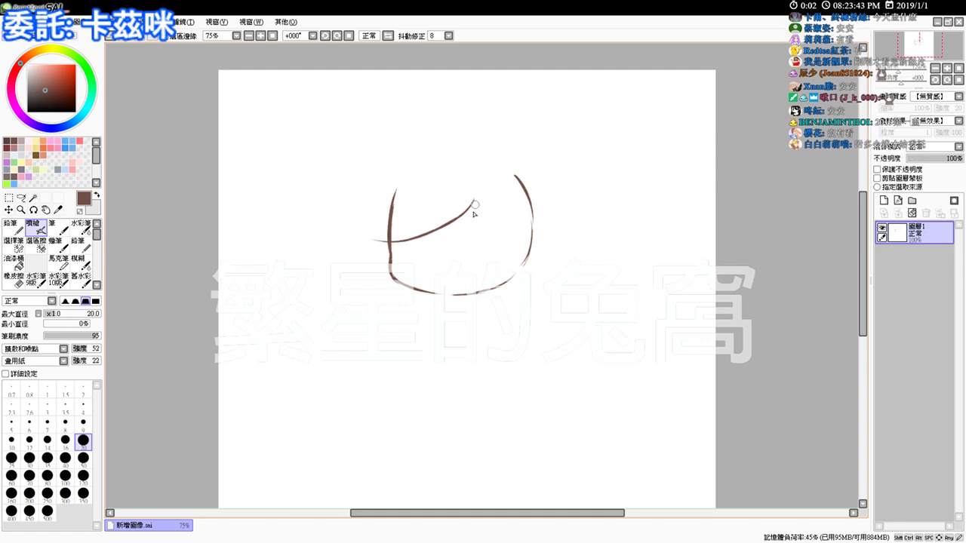
{"action": "left_click_drag", "start_coordinate": [475, 200], "coordinate": [494, 240]}
{"action": "key", "text": "ctrl+z"}
{"action": "mouse_move", "coordinate": [483, 199]}
{"action": "left_mouse_down"}
{"action": "mouse_move", "coordinate": [444, 227]}
{"action": "mouse_move", "coordinate": [484, 211]}
{"action": "mouse_move", "coordinate": [500, 249]}
{"action": "left_mouse_up"}
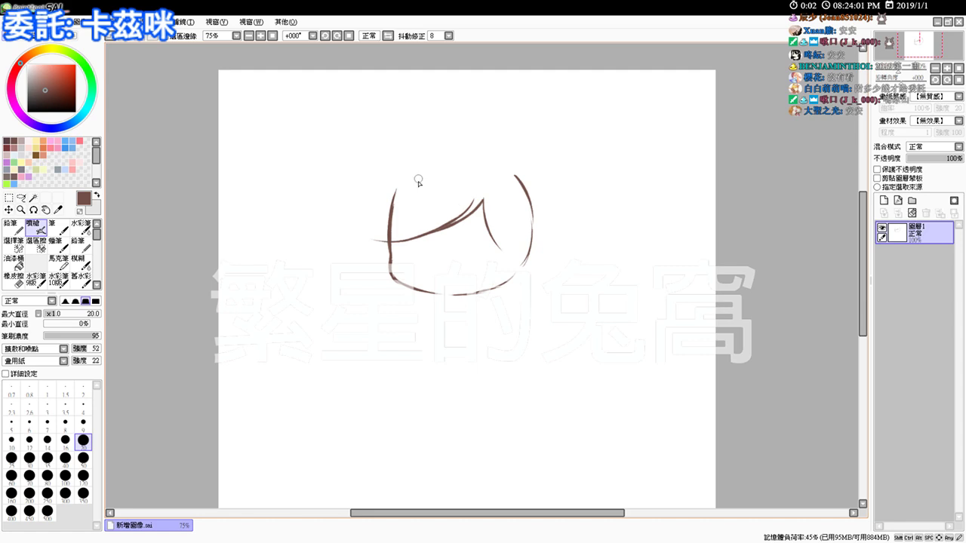
- Erase the left face outline above the fringe with a size 20 eraser and return to the drawing brush
{"action": "key", "text": "e"}
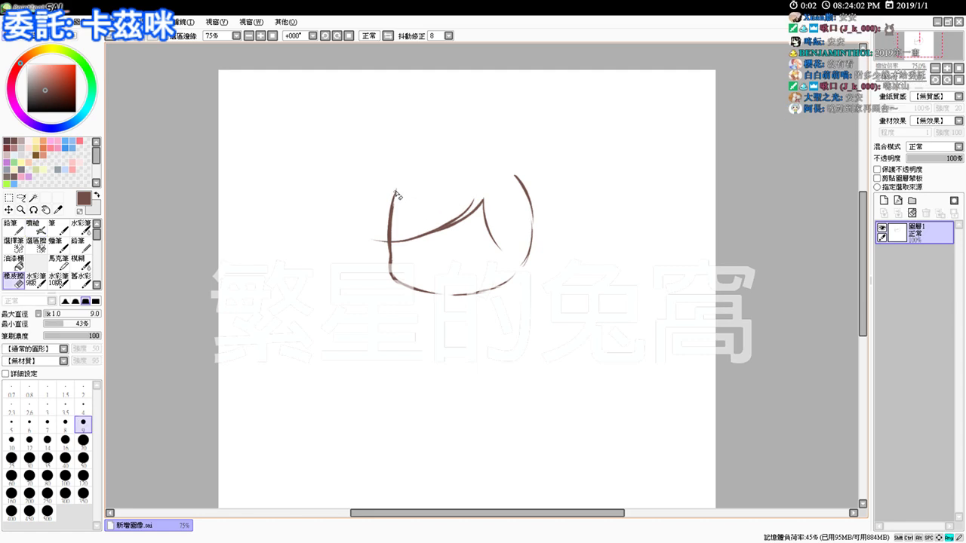
{"action": "left_click", "coordinate": [83, 439]}
{"action": "mouse_move", "coordinate": [400, 198]}
{"action": "left_mouse_down"}
{"action": "mouse_move", "coordinate": [399, 189]}
{"action": "mouse_move", "coordinate": [389, 238]}
{"action": "left_mouse_up"}
{"action": "key", "text": "v"}
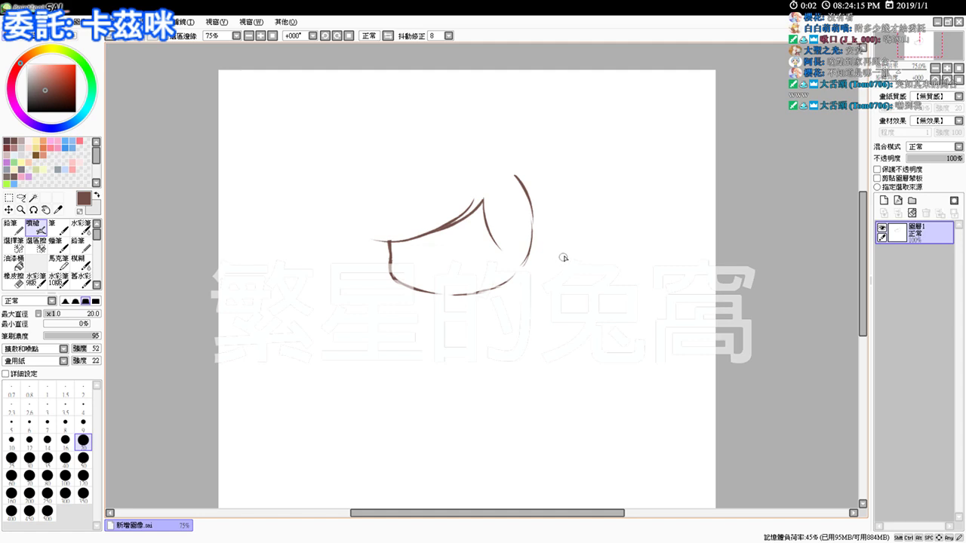
- Sketch the side lock's pointed tip, the ear beside it and the outer hair outline behind the ear
{"action": "left_click_drag", "start_coordinate": [494, 240], "coordinate": [500, 270]}
{"action": "mouse_move", "coordinate": [513, 238]}
{"action": "left_mouse_down"}
{"action": "mouse_move", "coordinate": [500, 269]}
{"action": "mouse_move", "coordinate": [529, 254]}
{"action": "mouse_move", "coordinate": [512, 270]}
{"action": "left_mouse_up"}
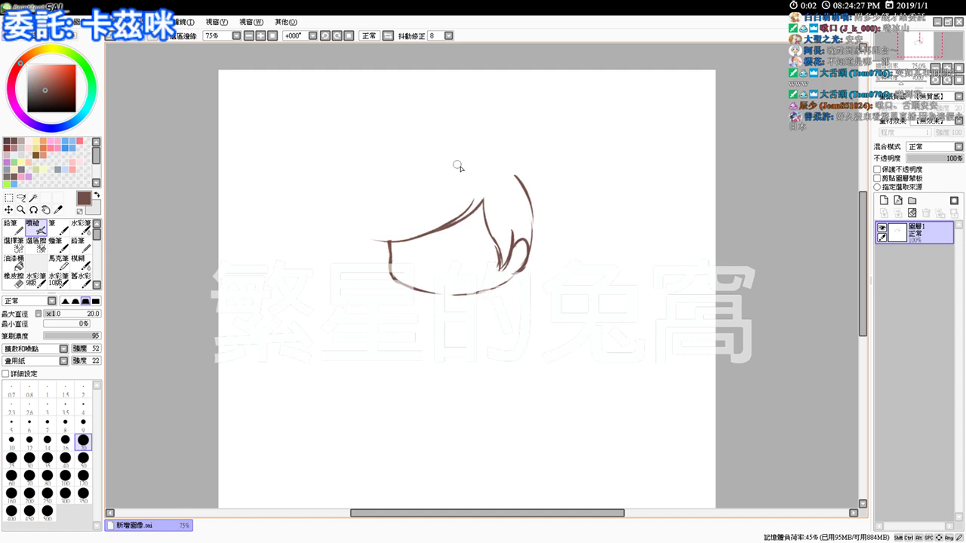
{"action": "mouse_move", "coordinate": [525, 175]}
{"action": "left_mouse_down"}
{"action": "mouse_move", "coordinate": [541, 204]}
{"action": "mouse_move", "coordinate": [531, 245]}
{"action": "left_mouse_up"}
{"action": "key", "text": "ctrl+z"}
{"action": "key", "text": "ctrl+z"}
{"action": "left_click_drag", "start_coordinate": [525, 181], "coordinate": [538, 222]}
{"action": "left_click_drag", "start_coordinate": [527, 178], "coordinate": [532, 241]}
{"action": "left_click_drag", "start_coordinate": [538, 199], "coordinate": [523, 264]}
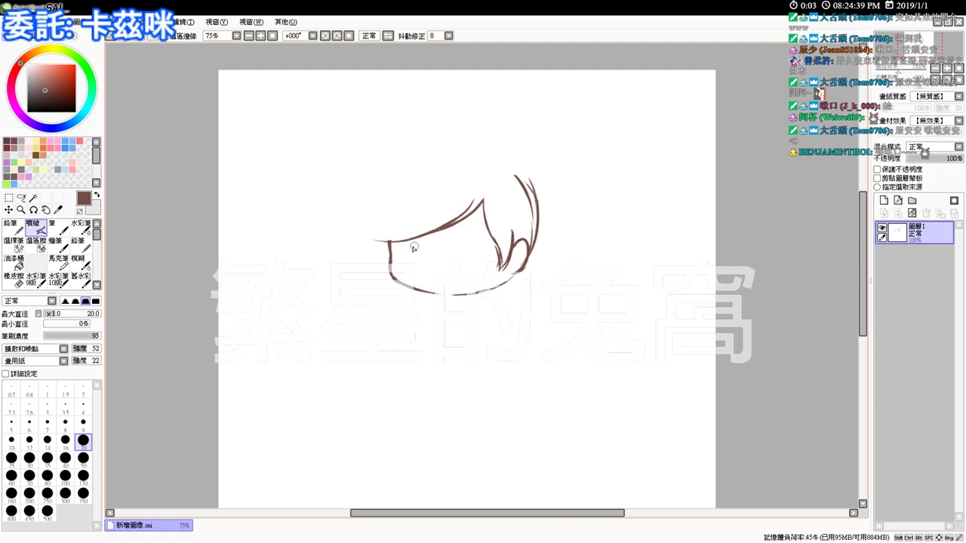
- Erase the stray end of the fringe stroke that extends past the left cheek
{"action": "key", "text": "e"}
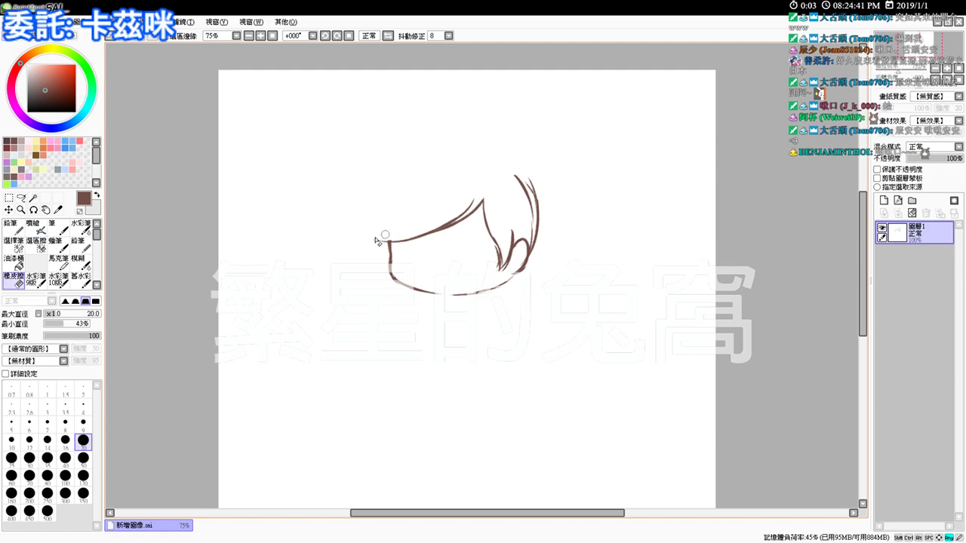
{"action": "key", "text": "e"}
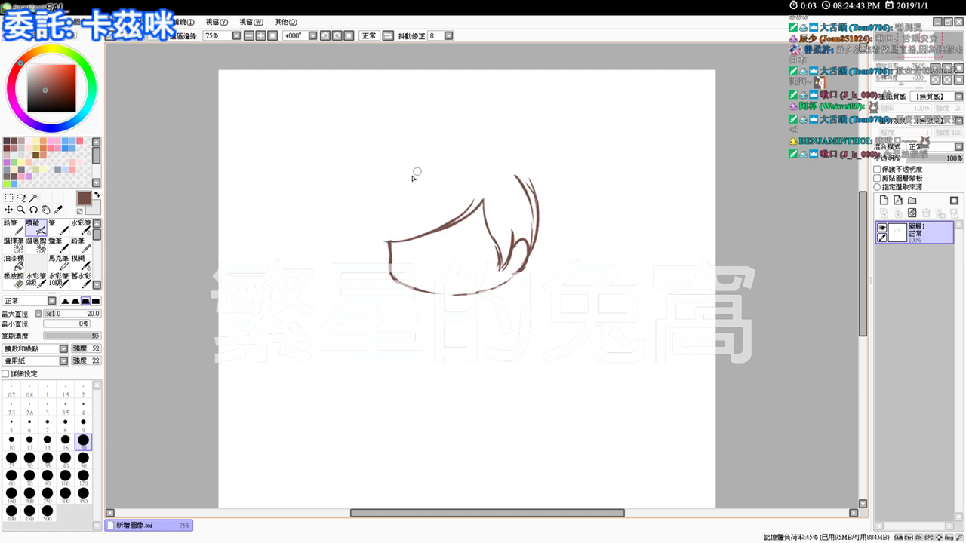
{"action": "left_click_drag", "start_coordinate": [388, 179], "coordinate": [434, 160]}
{"action": "key", "text": "ctrl+z"}
{"action": "left_click_drag", "start_coordinate": [381, 178], "coordinate": [458, 155]}
{"action": "key", "text": "ctrl+z"}
- Erase the middle of the long fringe strand and redraw it from the parting toward the left cheek
{"action": "key", "text": "e"}
{"action": "left_click_drag", "start_coordinate": [469, 205], "coordinate": [426, 235]}
{"action": "key", "text": "b"}
{"action": "mouse_move", "coordinate": [483, 201]}
{"action": "left_mouse_down"}
{"action": "mouse_move", "coordinate": [439, 234]}
{"action": "mouse_move", "coordinate": [457, 214]}
{"action": "mouse_move", "coordinate": [431, 234]}
{"action": "mouse_move", "coordinate": [399, 240]}
{"action": "left_mouse_up"}
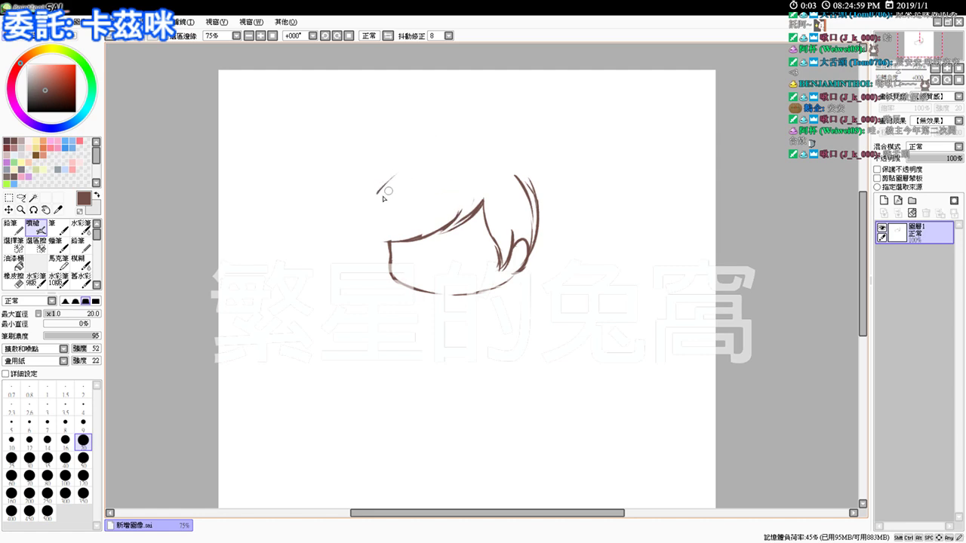
- Sketch the rounded crown of the hair down to both sides, with a pointed lock beside the left cheek
{"action": "mouse_move", "coordinate": [379, 205]}
{"action": "left_mouse_down"}
{"action": "mouse_move", "coordinate": [413, 165]}
{"action": "mouse_move", "coordinate": [449, 153]}
{"action": "left_mouse_up"}
{"action": "mouse_move", "coordinate": [405, 174]}
{"action": "left_mouse_down"}
{"action": "mouse_move", "coordinate": [498, 153]}
{"action": "mouse_move", "coordinate": [515, 174]}
{"action": "left_mouse_up"}
{"action": "key", "text": "ctrl+z"}
{"action": "mouse_move", "coordinate": [473, 150]}
{"action": "left_mouse_down"}
{"action": "mouse_move", "coordinate": [522, 174]}
{"action": "mouse_move", "coordinate": [504, 176]}
{"action": "mouse_move", "coordinate": [517, 172]}
{"action": "mouse_move", "coordinate": [533, 193]}
{"action": "left_mouse_up"}
{"action": "left_click_drag", "start_coordinate": [518, 171], "coordinate": [537, 197]}
{"action": "mouse_move", "coordinate": [385, 194]}
{"action": "left_mouse_down"}
{"action": "mouse_move", "coordinate": [356, 225]}
{"action": "mouse_move", "coordinate": [373, 230]}
{"action": "mouse_move", "coordinate": [373, 264]}
{"action": "left_mouse_up"}
{"action": "left_click_drag", "start_coordinate": [373, 226], "coordinate": [394, 294]}
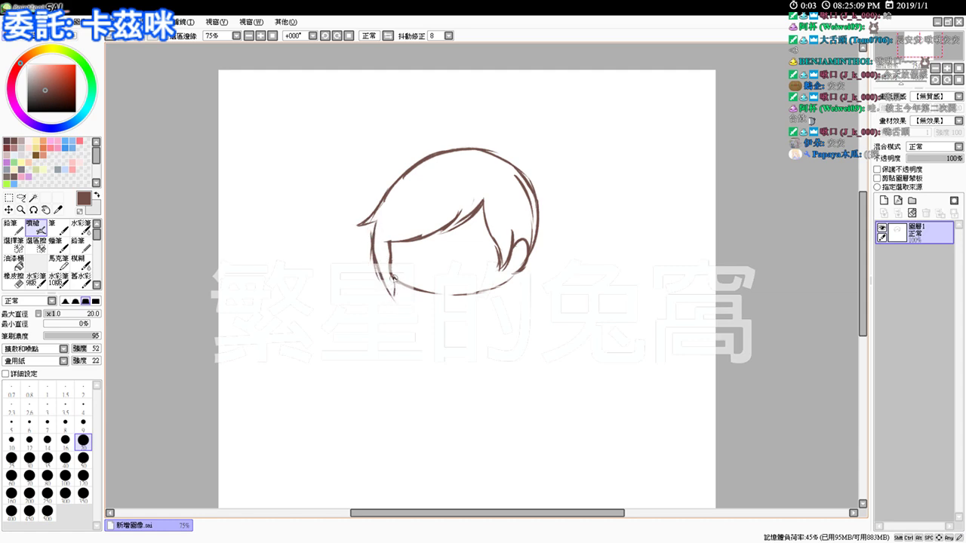
- Erase the overlapping inner fringe lines and redraw the lower edge of the long left strand
{"action": "key", "text": "e"}
{"action": "mouse_move", "coordinate": [413, 239]}
{"action": "left_mouse_down"}
{"action": "mouse_move", "coordinate": [463, 222]}
{"action": "mouse_move", "coordinate": [478, 205]}
{"action": "mouse_move", "coordinate": [409, 240]}
{"action": "left_mouse_up"}
{"action": "key", "text": "b"}
{"action": "left_click_drag", "start_coordinate": [451, 211], "coordinate": [415, 237]}
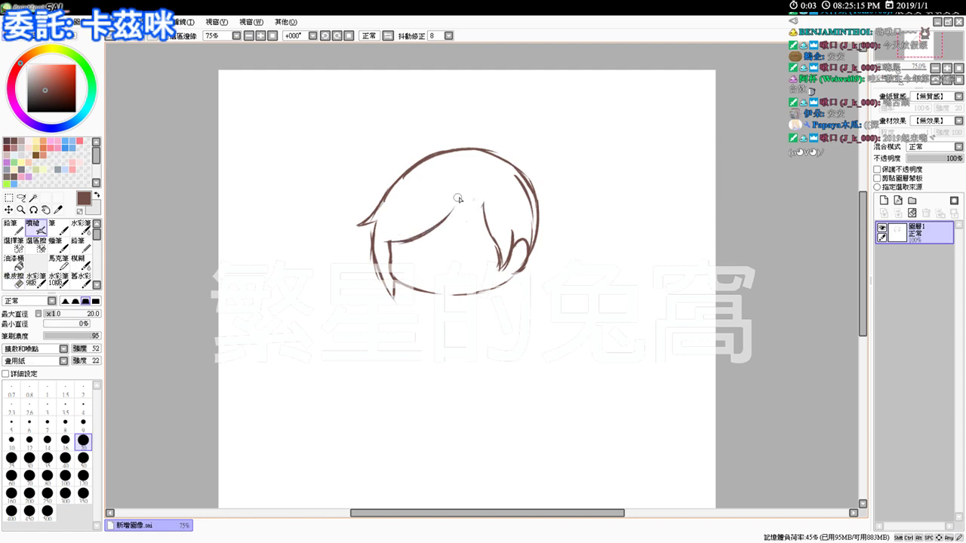
{"action": "left_click_drag", "start_coordinate": [455, 206], "coordinate": [445, 235]}
{"action": "left_click_drag", "start_coordinate": [483, 198], "coordinate": [440, 242]}
{"action": "key", "text": "ctrl+z"}
{"action": "key", "text": "ctrl+z"}
{"action": "key", "text": "ctrl+z"}
- Sketch a pointed middle fringe strand running from the parting down to the long left strand
{"action": "mouse_move", "coordinate": [484, 202]}
{"action": "left_mouse_down"}
{"action": "mouse_move", "coordinate": [457, 233]}
{"action": "mouse_move", "coordinate": [438, 240]}
{"action": "mouse_move", "coordinate": [442, 230]}
{"action": "mouse_move", "coordinate": [438, 241]}
{"action": "mouse_move", "coordinate": [431, 234]}
{"action": "left_mouse_up"}
{"action": "mouse_move", "coordinate": [453, 214]}
{"action": "left_mouse_down"}
{"action": "mouse_move", "coordinate": [419, 241]}
{"action": "mouse_move", "coordinate": [438, 239]}
{"action": "left_mouse_up"}
{"action": "left_click_drag", "start_coordinate": [457, 211], "coordinate": [433, 240]}
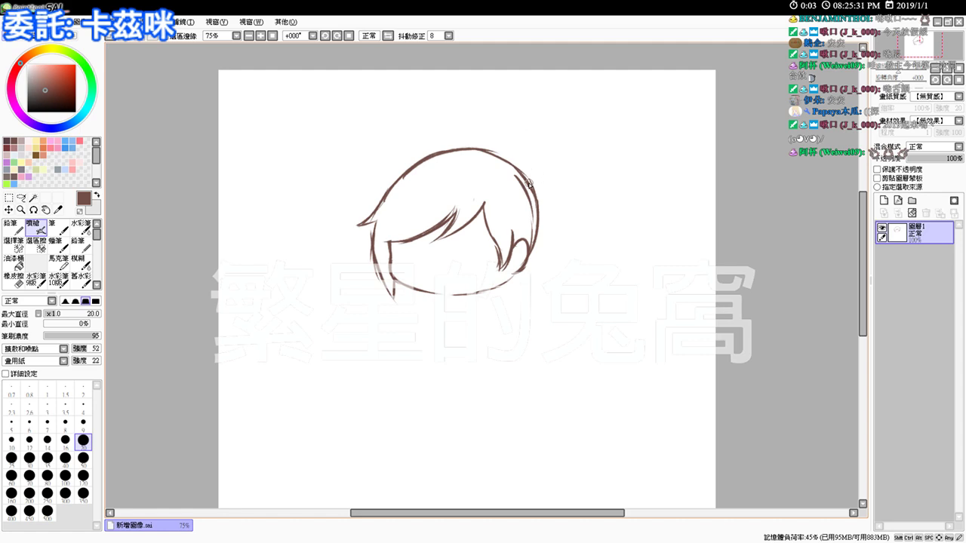
- Sketch a small curved mark just below the chin
{"action": "key", "text": "ctrl"}
{"action": "left_click_drag", "start_coordinate": [443, 299], "coordinate": [457, 304]}
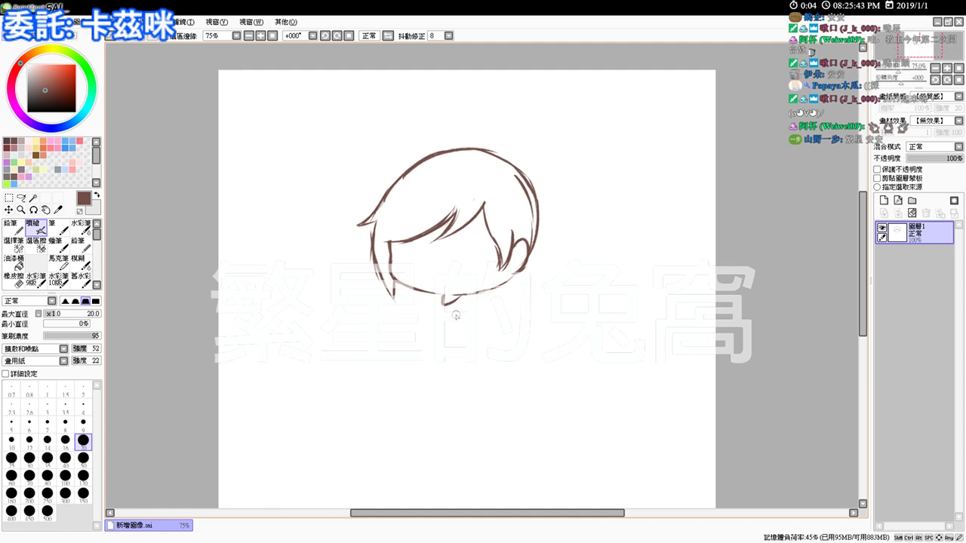
{"action": "mouse_move", "coordinate": [494, 154]}
{"action": "left_mouse_down"}
{"action": "mouse_move", "coordinate": [519, 138]}
{"action": "mouse_move", "coordinate": [555, 159]}
{"action": "left_mouse_up"}
{"action": "key", "text": "ctrl+z"}
{"action": "key", "text": "ctrl+z"}
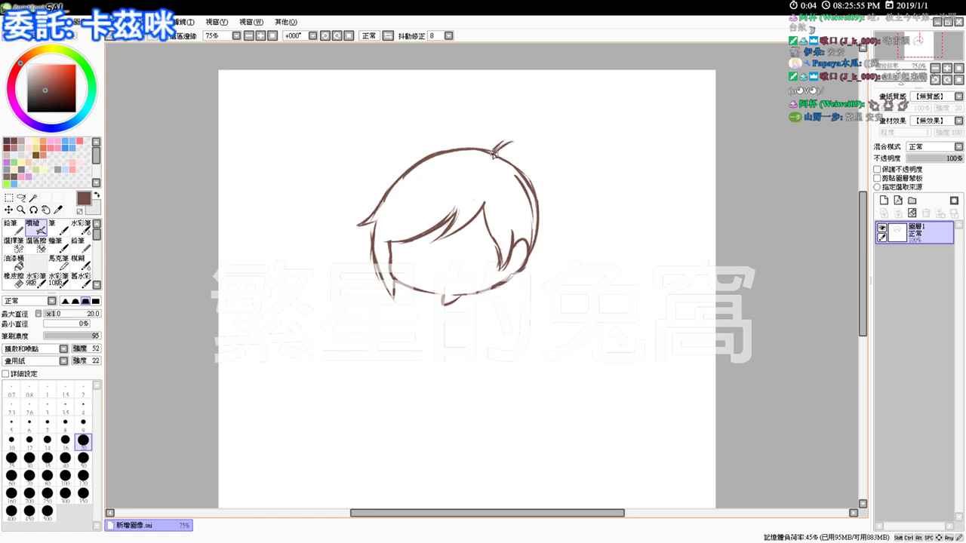
{"action": "mouse_move", "coordinate": [494, 151]}
{"action": "left_mouse_down"}
{"action": "mouse_move", "coordinate": [536, 136]}
{"action": "mouse_move", "coordinate": [513, 140]}
{"action": "mouse_move", "coordinate": [552, 152]}
{"action": "mouse_move", "coordinate": [545, 223]}
{"action": "left_mouse_up"}
{"action": "key", "text": "ctrl+z"}
{"action": "key", "text": "ctrl+z"}
{"action": "key", "text": "ctrl+z"}
{"action": "key", "text": "ctrl+z"}
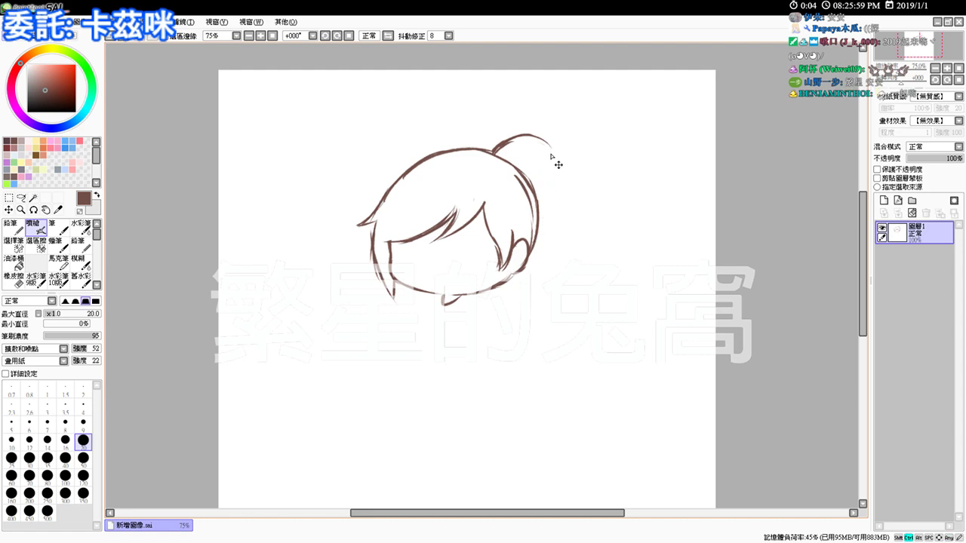
{"action": "mouse_move", "coordinate": [513, 143]}
{"action": "left_mouse_down"}
{"action": "mouse_move", "coordinate": [554, 165]}
{"action": "mouse_move", "coordinate": [543, 154]}
{"action": "mouse_move", "coordinate": [557, 191]}
{"action": "mouse_move", "coordinate": [543, 237]}
{"action": "left_mouse_up"}
{"action": "mouse_move", "coordinate": [556, 202]}
{"action": "left_mouse_down"}
{"action": "mouse_move", "coordinate": [541, 270]}
{"action": "mouse_move", "coordinate": [547, 298]}
{"action": "left_mouse_up"}
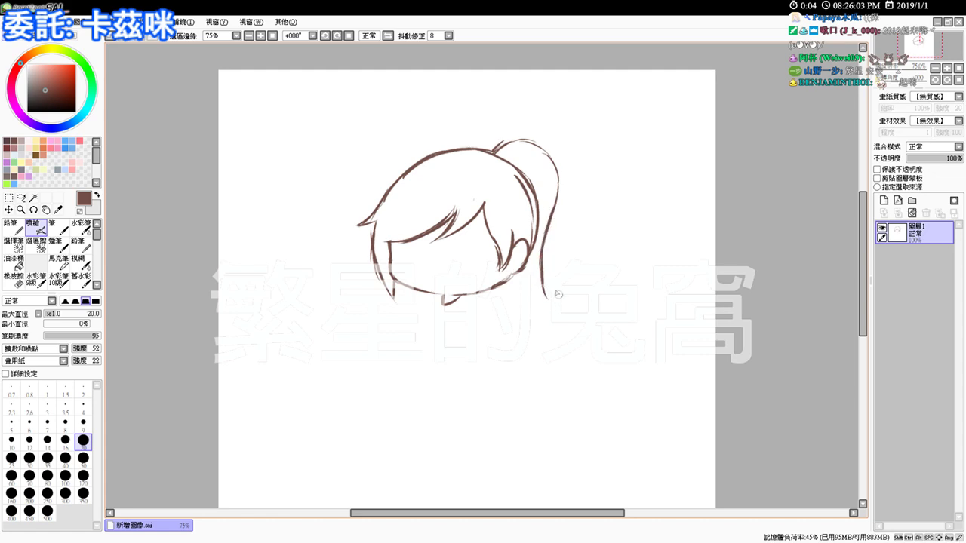
{"action": "key", "text": "ctrl+z"}
{"action": "key", "text": "ctrl+z"}
{"action": "key", "text": "ctrl+z"}
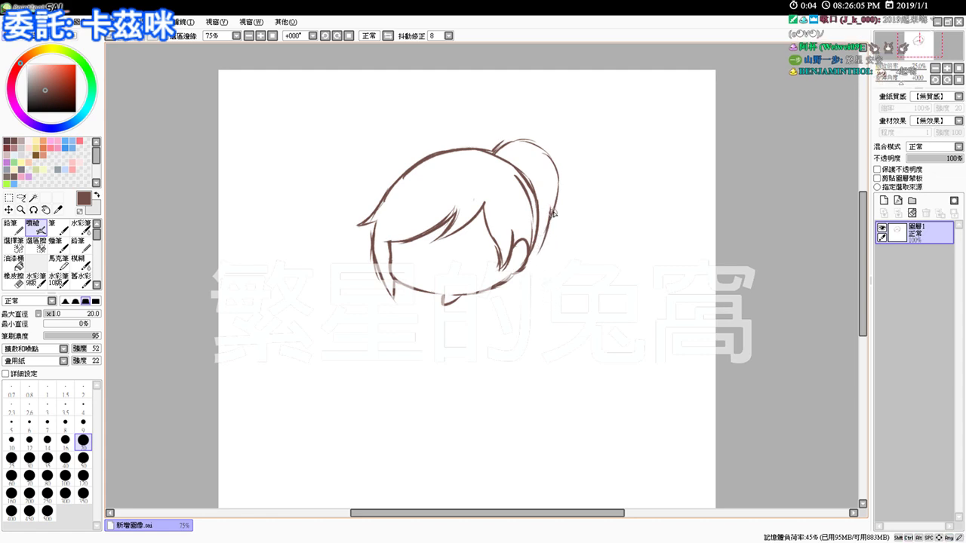
{"action": "key", "text": "ctrl+z"}
{"action": "key", "text": "ctrl+z"}
{"action": "key", "text": "ctrl+z"}
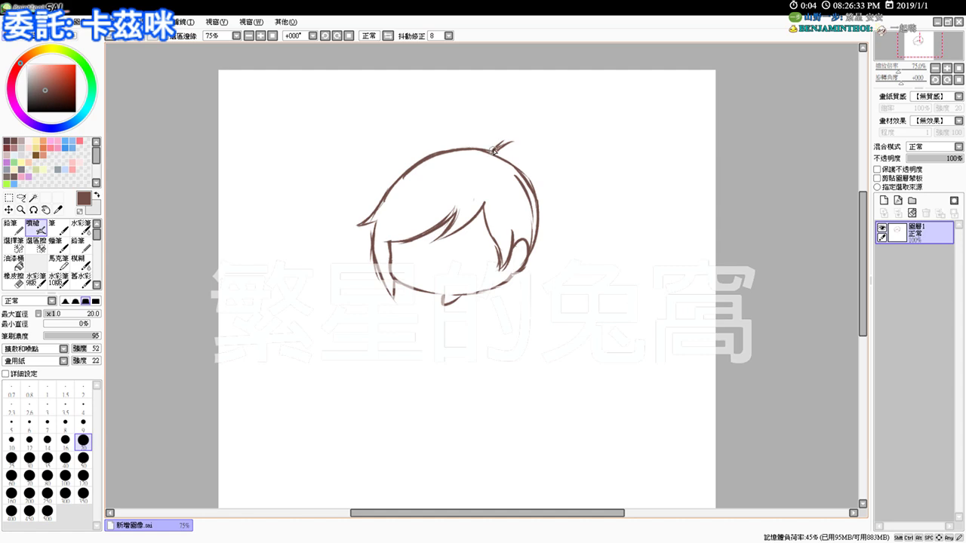
{"action": "mouse_move", "coordinate": [494, 148]}
{"action": "left_mouse_down"}
{"action": "mouse_move", "coordinate": [516, 140]}
{"action": "mouse_move", "coordinate": [533, 157]}
{"action": "left_mouse_up"}
{"action": "left_click_drag", "start_coordinate": [515, 142], "coordinate": [527, 147]}
{"action": "key", "text": "ctrl+z"}
{"action": "key", "text": "ctrl+z"}
- Sketch the ponytail arching from the crown and curving down behind the head, and erase the mark below the chin
{"action": "mouse_move", "coordinate": [494, 150]}
{"action": "left_mouse_down"}
{"action": "mouse_move", "coordinate": [526, 148]}
{"action": "mouse_move", "coordinate": [522, 137]}
{"action": "mouse_move", "coordinate": [543, 160]}
{"action": "mouse_move", "coordinate": [564, 209]}
{"action": "mouse_move", "coordinate": [549, 248]}
{"action": "left_mouse_up"}
{"action": "key", "text": "ctrl+z"}
{"action": "mouse_move", "coordinate": [558, 159]}
{"action": "left_mouse_down"}
{"action": "mouse_move", "coordinate": [563, 223]}
{"action": "mouse_move", "coordinate": [568, 195]}
{"action": "mouse_move", "coordinate": [545, 258]}
{"action": "mouse_move", "coordinate": [558, 242]}
{"action": "mouse_move", "coordinate": [541, 298]}
{"action": "left_mouse_up"}
{"action": "key", "text": "e"}
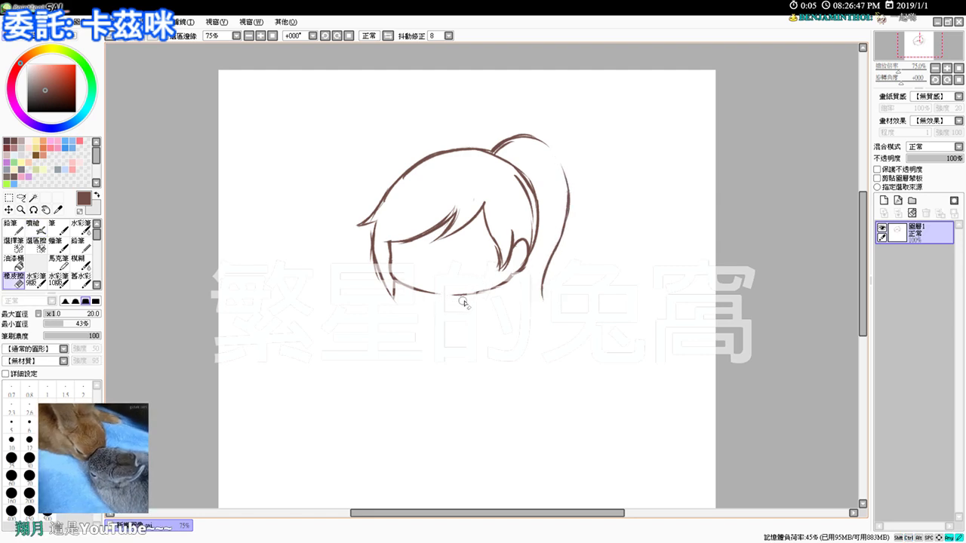
{"action": "key", "text": "v"}
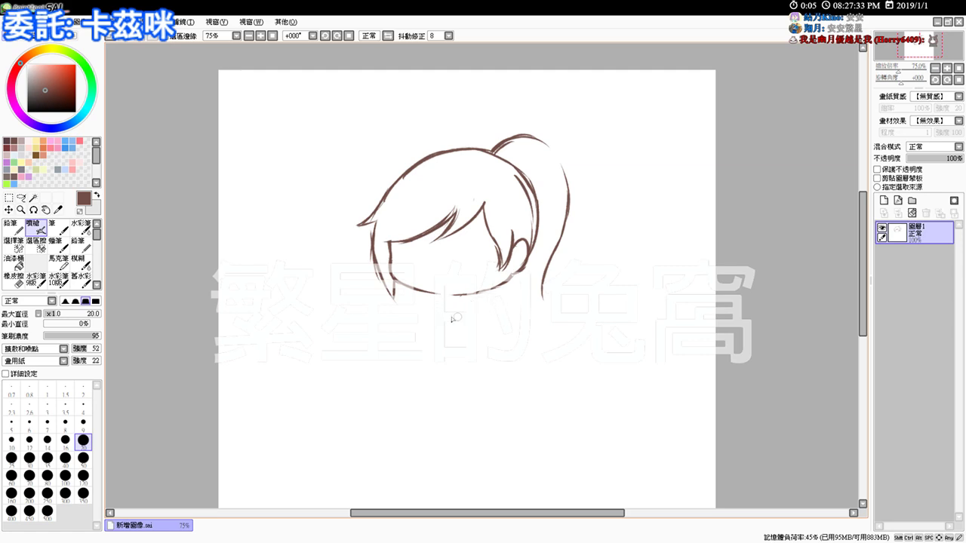
- Sketch a flared body outline below the head with two sides and a curved hem
{"action": "left_click_drag", "start_coordinate": [437, 297], "coordinate": [409, 391]}
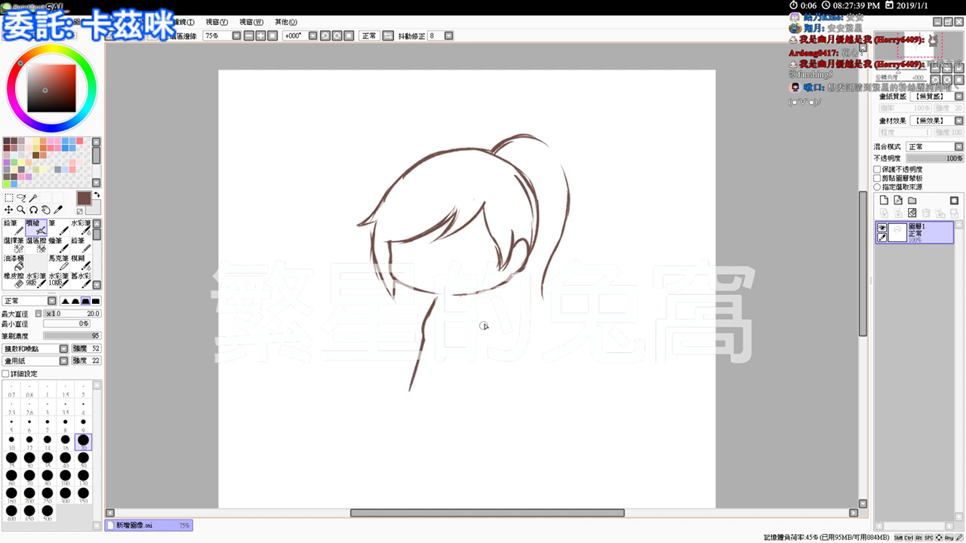
{"action": "left_click_drag", "start_coordinate": [480, 302], "coordinate": [499, 401]}
{"action": "left_click_drag", "start_coordinate": [411, 391], "coordinate": [500, 400]}
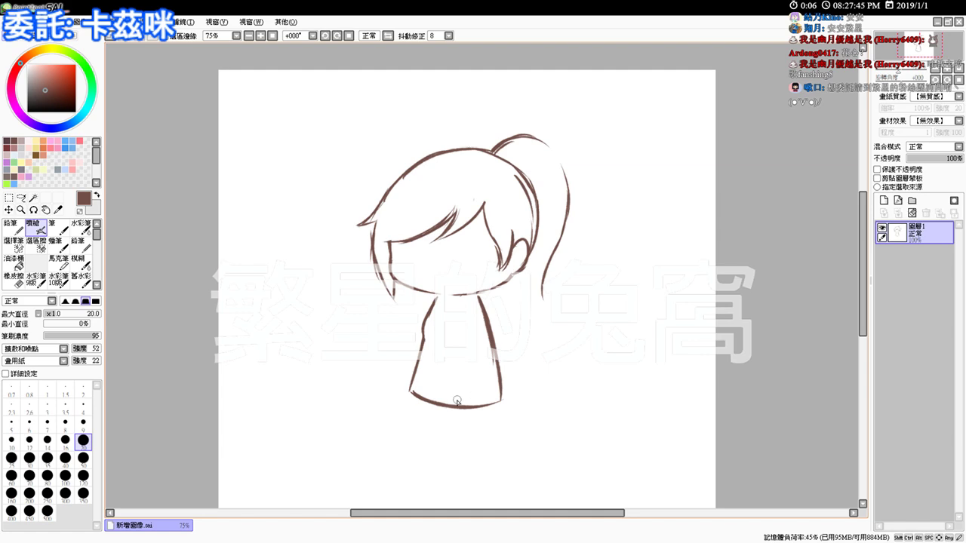
- Erase the body's hem and left side, and redraw them with a slightly shorter body
{"action": "key", "text": "e"}
{"action": "mouse_move", "coordinate": [405, 382]}
{"action": "left_mouse_down"}
{"action": "mouse_move", "coordinate": [501, 397]}
{"action": "mouse_move", "coordinate": [396, 383]}
{"action": "mouse_move", "coordinate": [515, 388]}
{"action": "mouse_move", "coordinate": [408, 395]}
{"action": "mouse_move", "coordinate": [482, 401]}
{"action": "mouse_move", "coordinate": [406, 392]}
{"action": "mouse_move", "coordinate": [479, 413]}
{"action": "left_mouse_up"}
{"action": "key", "text": "v"}
{"action": "key", "text": "e"}
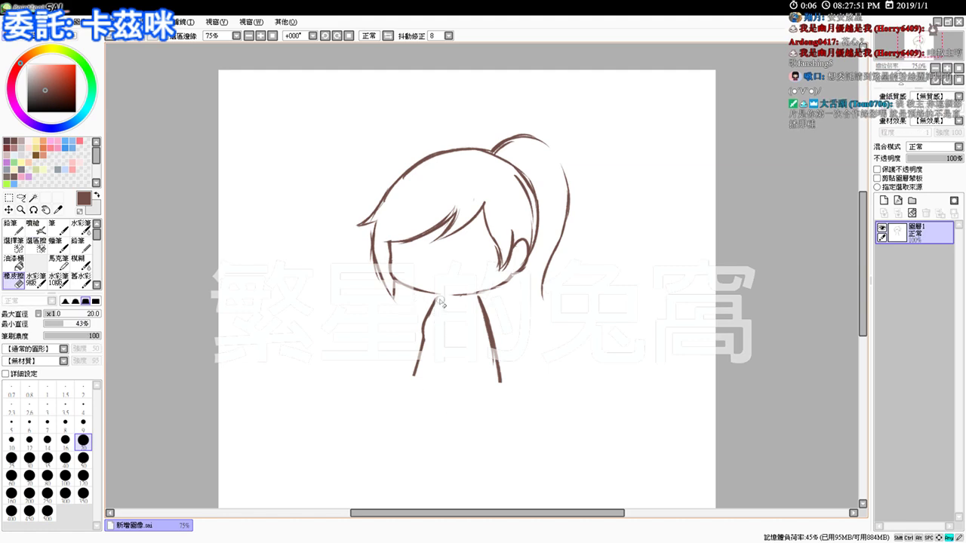
{"action": "left_click_drag", "start_coordinate": [417, 347], "coordinate": [415, 371]}
{"action": "key", "text": "v"}
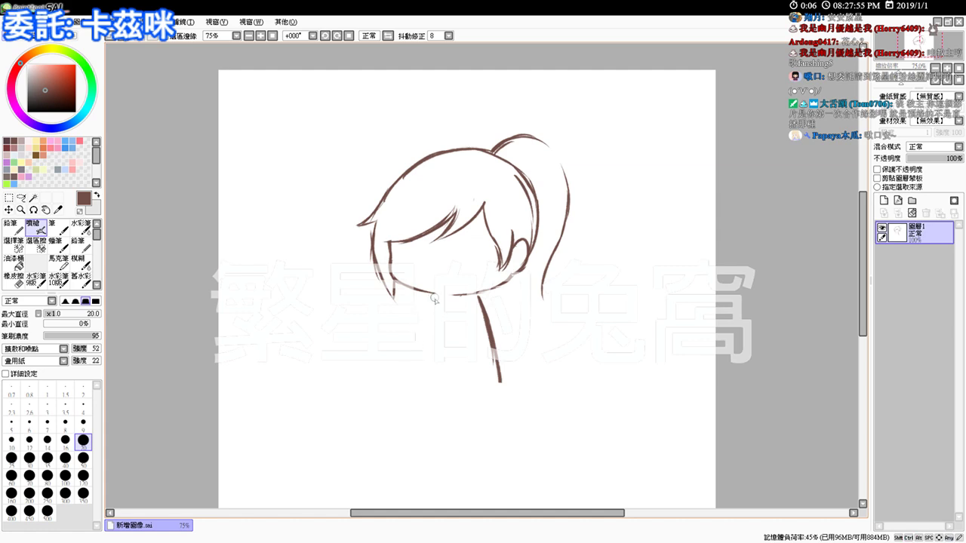
{"action": "mouse_move", "coordinate": [435, 297]}
{"action": "left_mouse_down"}
{"action": "mouse_move", "coordinate": [419, 325]}
{"action": "mouse_move", "coordinate": [431, 303]}
{"action": "mouse_move", "coordinate": [415, 371]}
{"action": "mouse_move", "coordinate": [425, 353]}
{"action": "mouse_move", "coordinate": [418, 334]}
{"action": "mouse_move", "coordinate": [404, 369]}
{"action": "mouse_move", "coordinate": [418, 348]}
{"action": "mouse_move", "coordinate": [410, 369]}
{"action": "mouse_move", "coordinate": [435, 382]}
{"action": "left_mouse_up"}
{"action": "left_click_drag", "start_coordinate": [500, 377], "coordinate": [452, 387]}
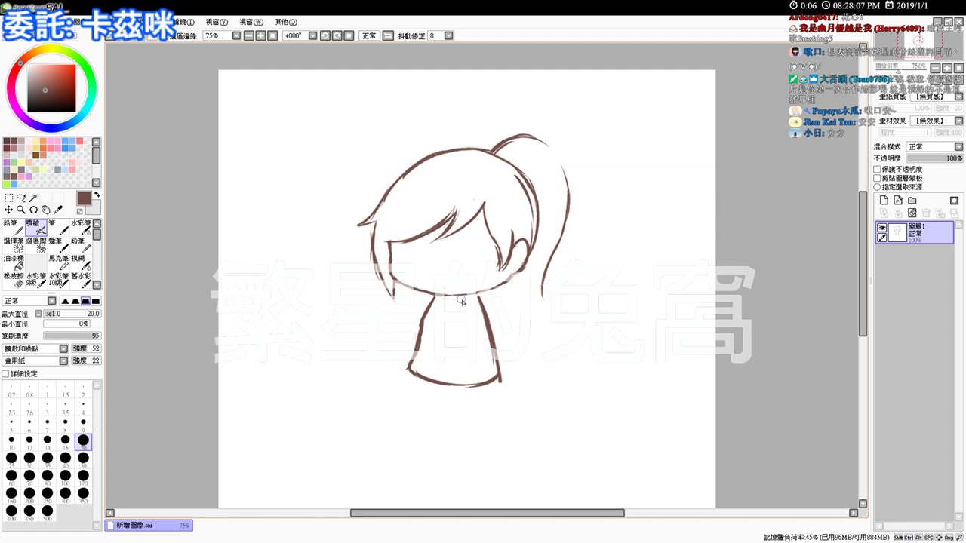
- Sketch a small V-shaped neckline directly below the chin
{"action": "key", "text": "e"}
{"action": "left_click_drag", "start_coordinate": [450, 298], "coordinate": [461, 305]}
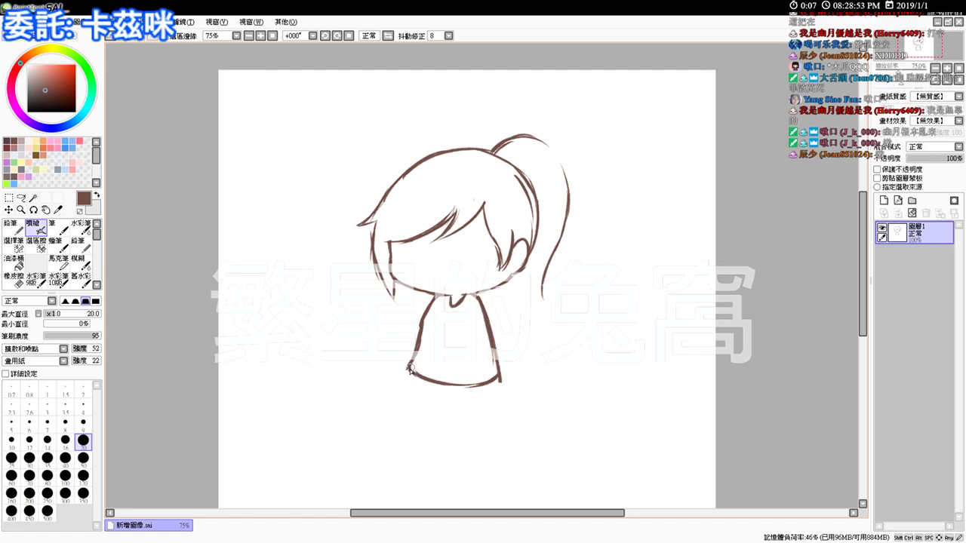
- Erase the smooth dress hem and redraw it as a wavy ruffle with a thin seam line and short vertical folds
{"action": "key", "text": "e"}
{"action": "left_click_drag", "start_coordinate": [410, 369], "coordinate": [498, 386]}
{"action": "key", "text": "b"}
{"action": "key", "text": "e"}
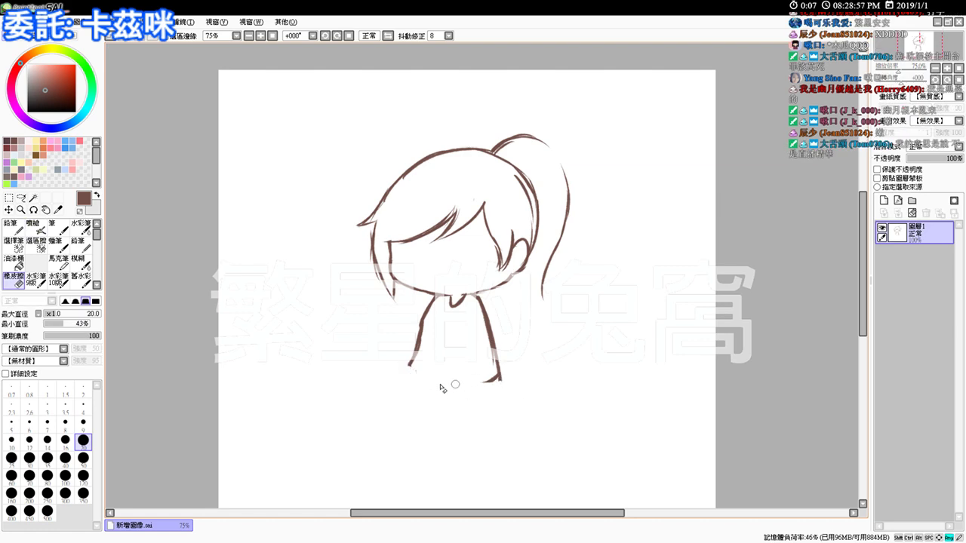
{"action": "key", "text": "b"}
{"action": "mouse_move", "coordinate": [415, 358]}
{"action": "left_mouse_down"}
{"action": "mouse_move", "coordinate": [407, 375]}
{"action": "mouse_move", "coordinate": [472, 369]}
{"action": "left_mouse_up"}
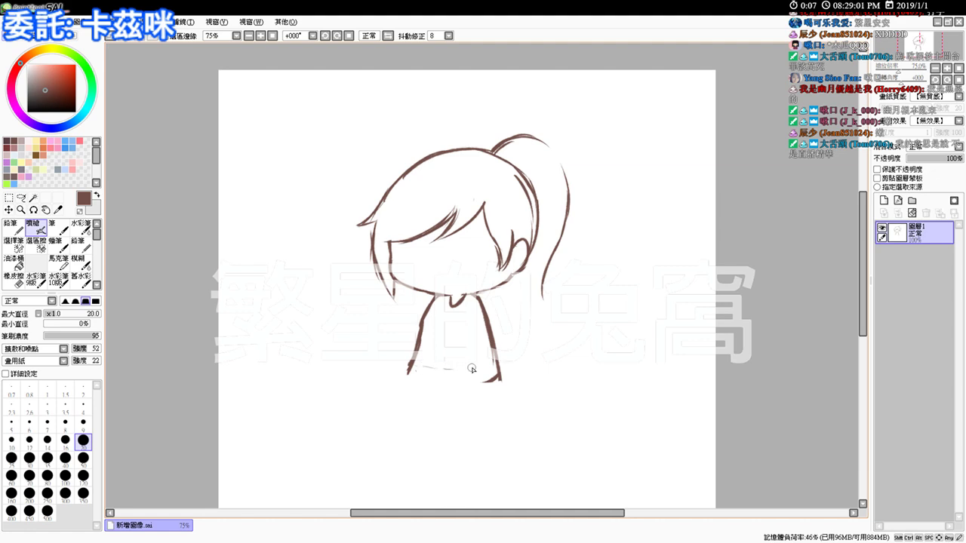
{"action": "mouse_move", "coordinate": [411, 383]}
{"action": "left_mouse_down"}
{"action": "mouse_move", "coordinate": [479, 388]}
{"action": "mouse_move", "coordinate": [503, 375]}
{"action": "left_mouse_up"}
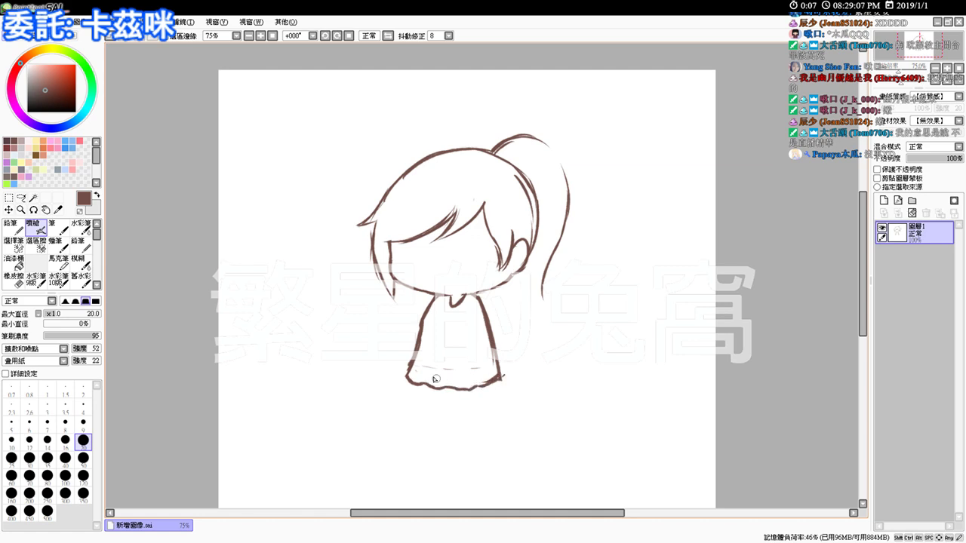
{"action": "mouse_move", "coordinate": [427, 370]}
{"action": "left_mouse_down"}
{"action": "mouse_move", "coordinate": [424, 382]}
{"action": "mouse_move", "coordinate": [476, 386]}
{"action": "left_mouse_up"}
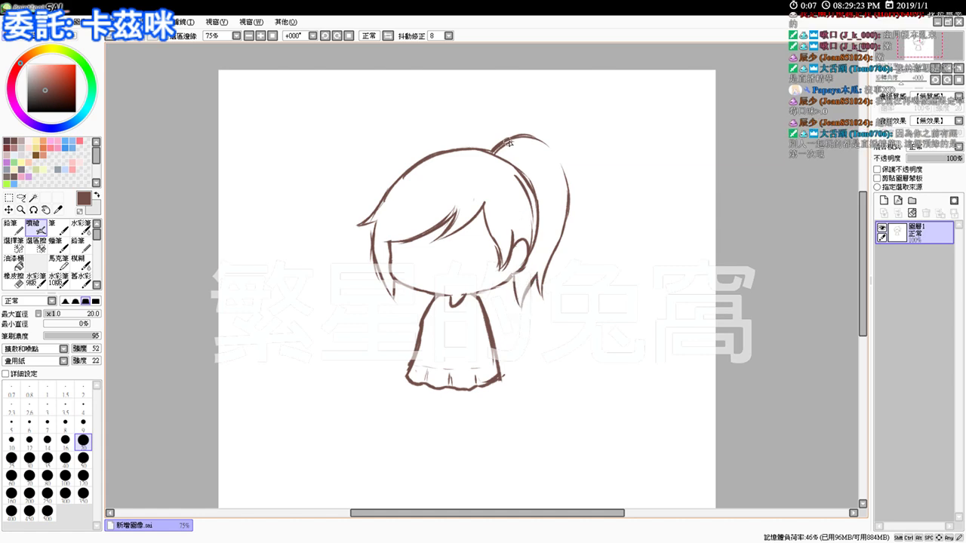
- Sketch a curved band below the ponytail's base with a small animal-shaped hair ornament at its end, and erase the overlapping head line
{"action": "mouse_move", "coordinate": [499, 157]}
{"action": "left_mouse_down"}
{"action": "mouse_move", "coordinate": [513, 156]}
{"action": "mouse_move", "coordinate": [529, 178]}
{"action": "left_mouse_up"}
{"action": "key", "text": "e"}
{"action": "key", "text": "e"}
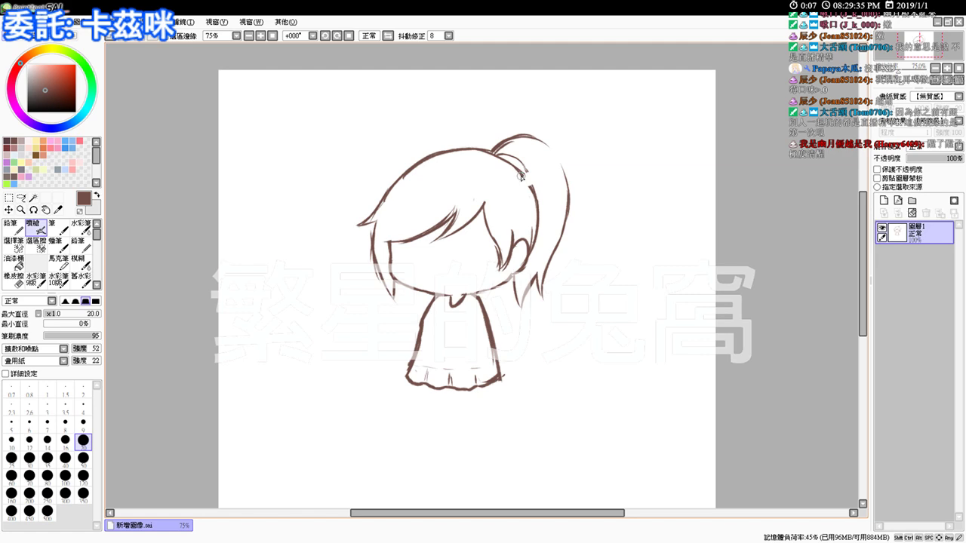
{"action": "left_click_drag", "start_coordinate": [526, 173], "coordinate": [531, 186]}
{"action": "key", "text": "ctrl+z"}
{"action": "key", "text": "e"}
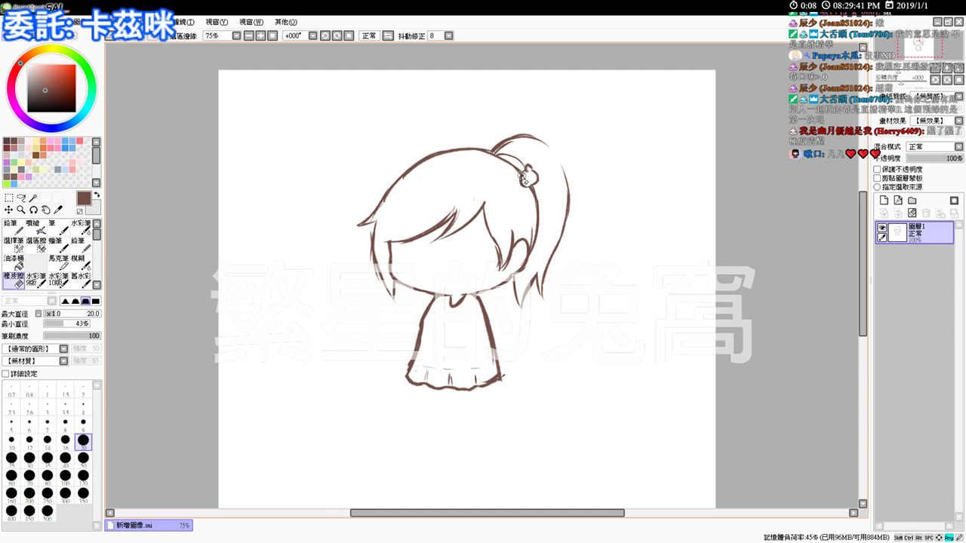
{"action": "key", "text": "e"}
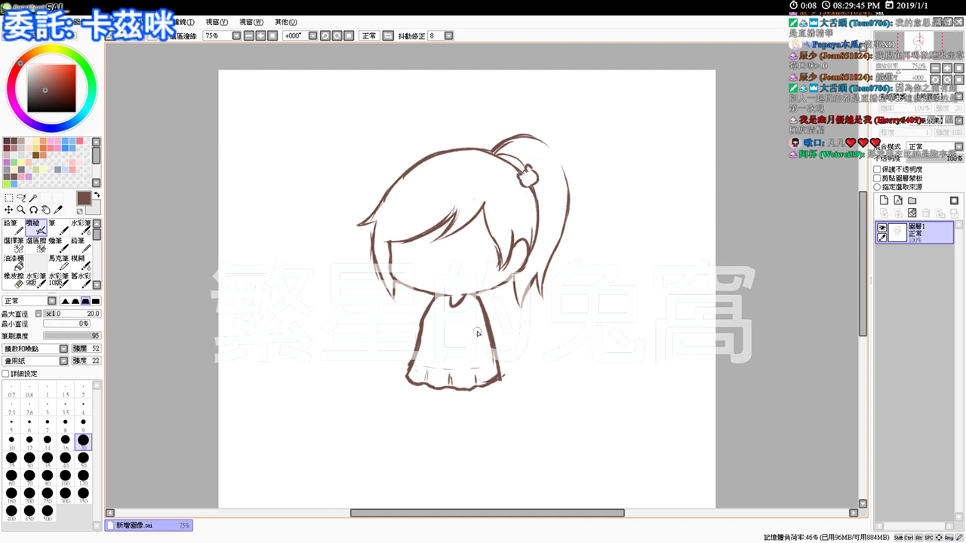
- Sketch a rounded arm outline hanging from the shoulder on the dress's right side and erase the dress lines it overlaps
{"action": "scroll", "coordinate": [494, 345], "scroll_direction": "up", "scroll_amount": 1}
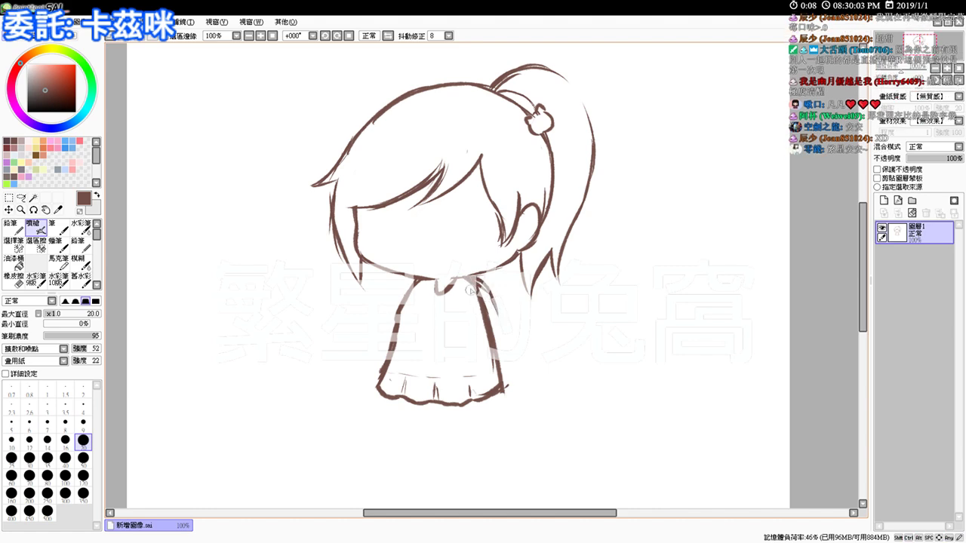
{"action": "key", "text": "e"}
{"action": "key", "text": "e"}
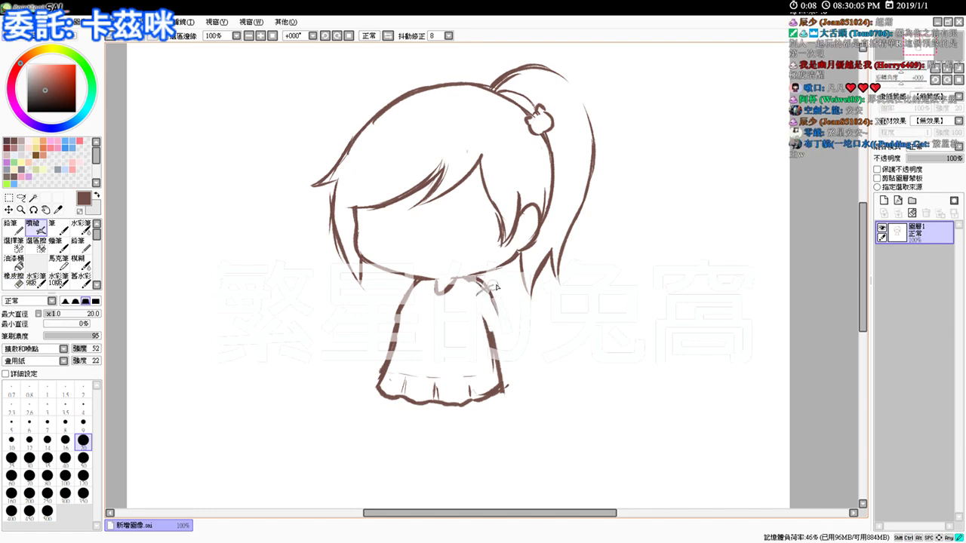
{"action": "mouse_move", "coordinate": [501, 285]}
{"action": "left_mouse_down"}
{"action": "mouse_move", "coordinate": [484, 307]}
{"action": "mouse_move", "coordinate": [477, 297]}
{"action": "mouse_move", "coordinate": [490, 332]}
{"action": "left_mouse_up"}
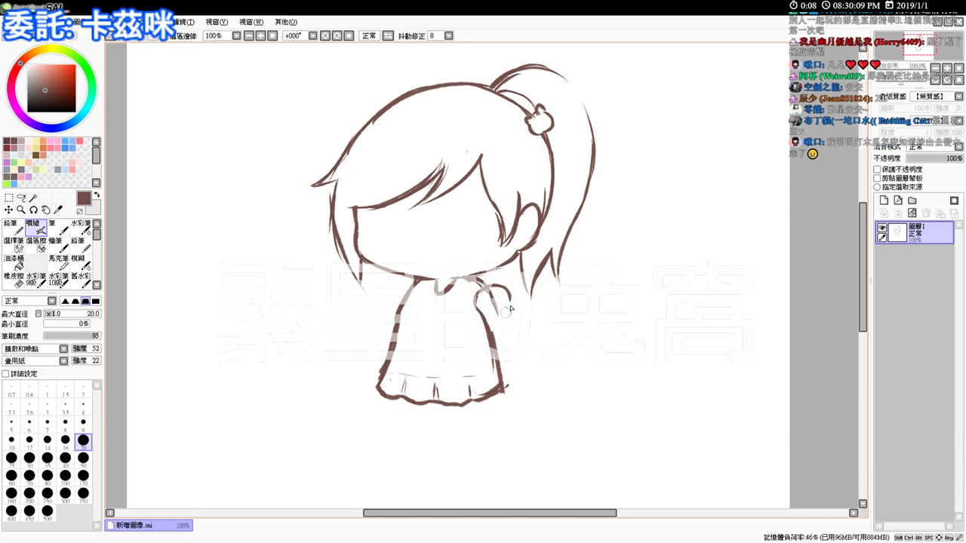
{"action": "mouse_move", "coordinate": [504, 290]}
{"action": "left_mouse_down"}
{"action": "mouse_move", "coordinate": [518, 337]}
{"action": "mouse_move", "coordinate": [492, 355]}
{"action": "mouse_move", "coordinate": [485, 332]}
{"action": "left_mouse_up"}
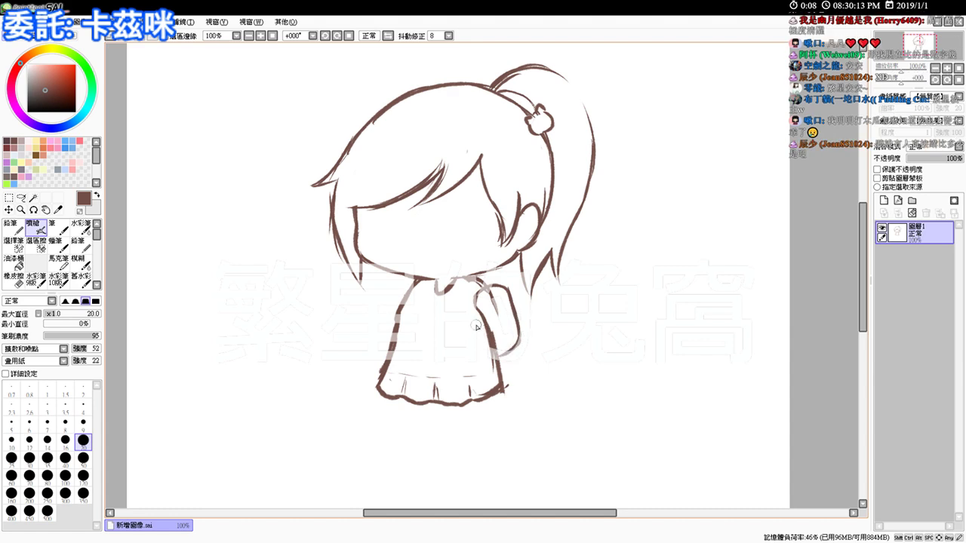
{"action": "key", "text": "e"}
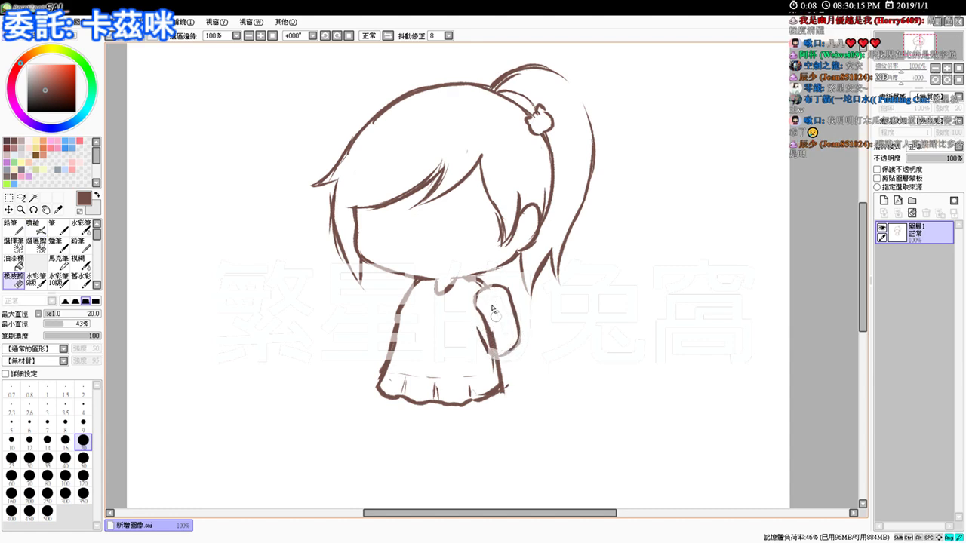
{"action": "left_click_drag", "start_coordinate": [476, 323], "coordinate": [487, 346]}
{"action": "key", "text": "b"}
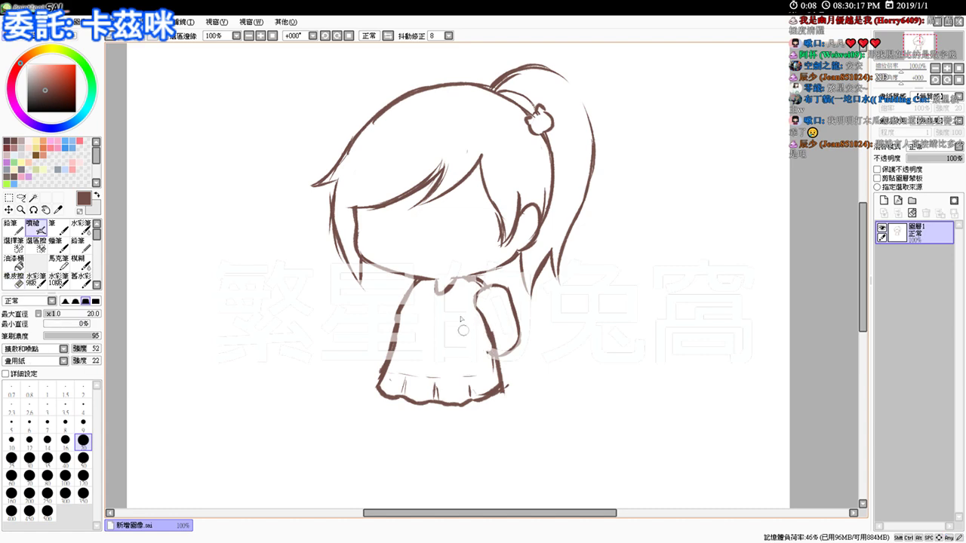
- Clean up the join between arm and shoulder with a size 9 eraser and redraw the short shoulder line below the chin
{"action": "key", "text": "e"}
{"action": "mouse_move", "coordinate": [489, 288]}
{"action": "left_mouse_down"}
{"action": "mouse_move", "coordinate": [478, 285]}
{"action": "mouse_move", "coordinate": [497, 286]}
{"action": "mouse_move", "coordinate": [471, 285]}
{"action": "left_mouse_up"}
{"action": "key", "text": "b"}
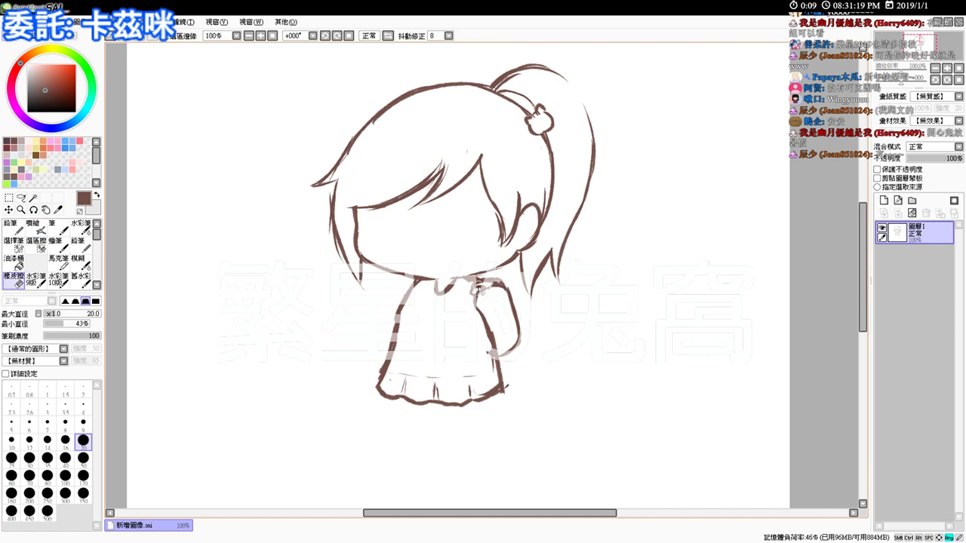
{"action": "scroll", "coordinate": [473, 334], "scroll_direction": "up", "scroll_amount": 2}
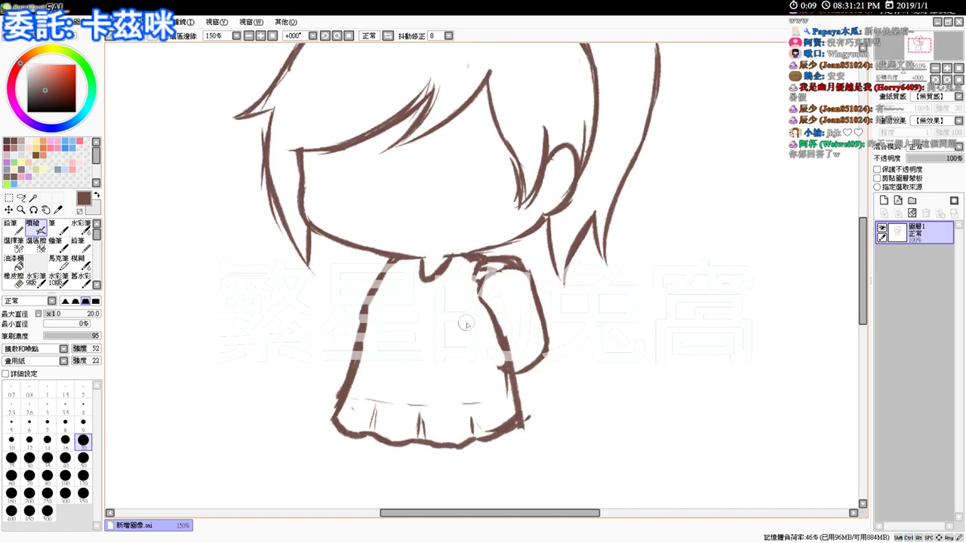
{"action": "key", "text": "e"}
{"action": "left_click", "coordinate": [83, 422]}
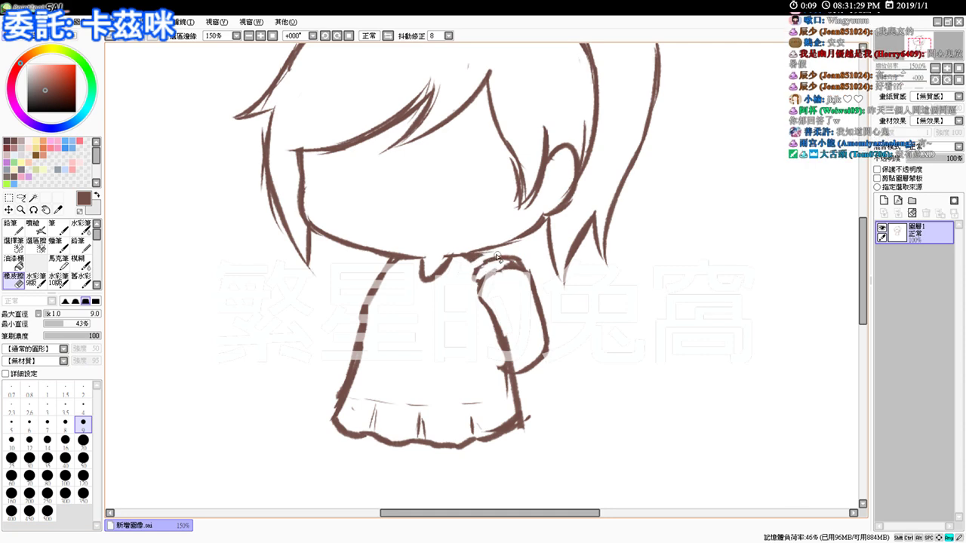
{"action": "key", "text": "b"}
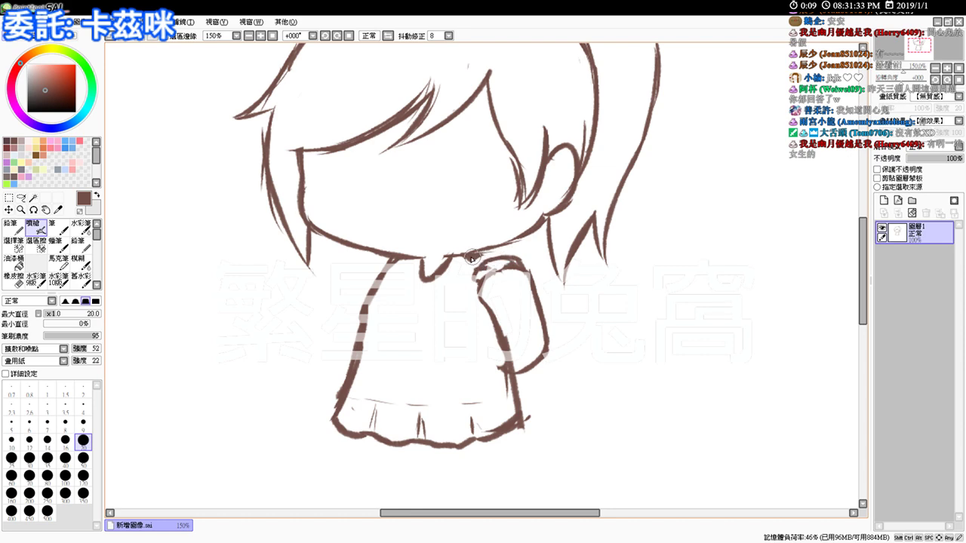
{"action": "key", "text": "e"}
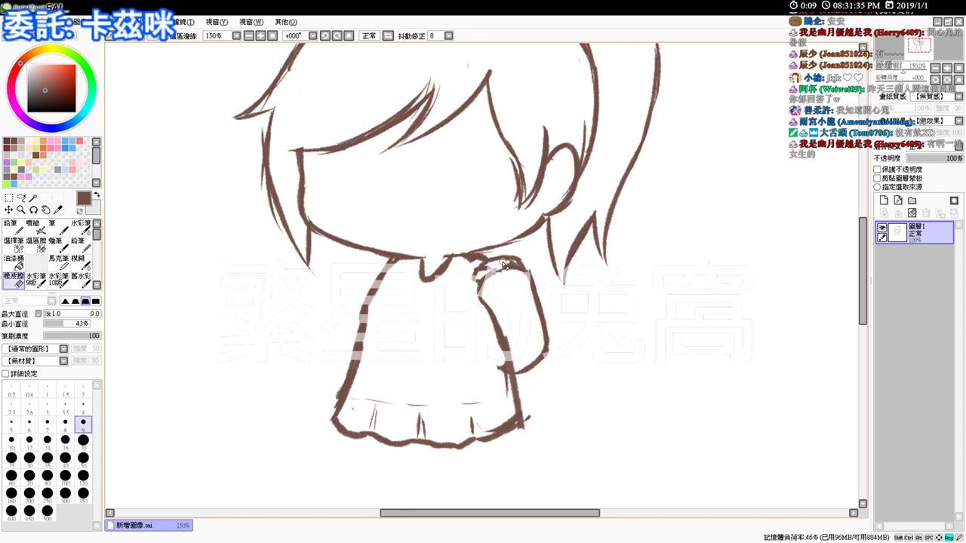
{"action": "key", "text": "e"}
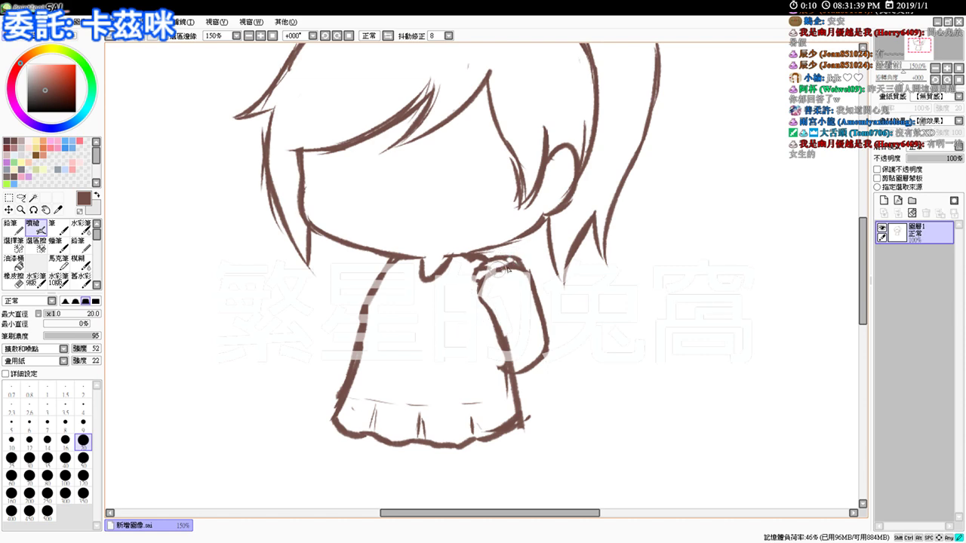
{"action": "key", "text": "e"}
{"action": "left_click_drag", "start_coordinate": [510, 263], "coordinate": [514, 265]}
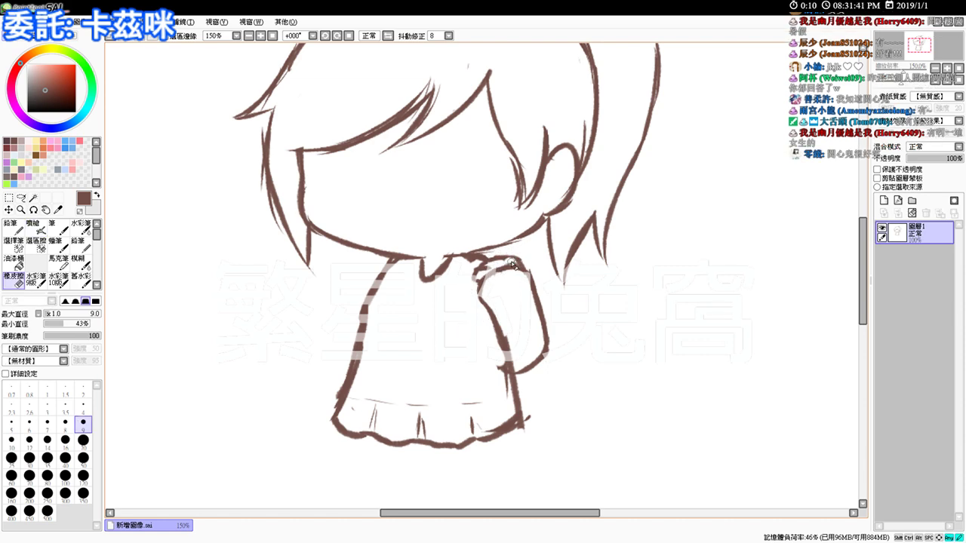
{"action": "key", "text": "e"}
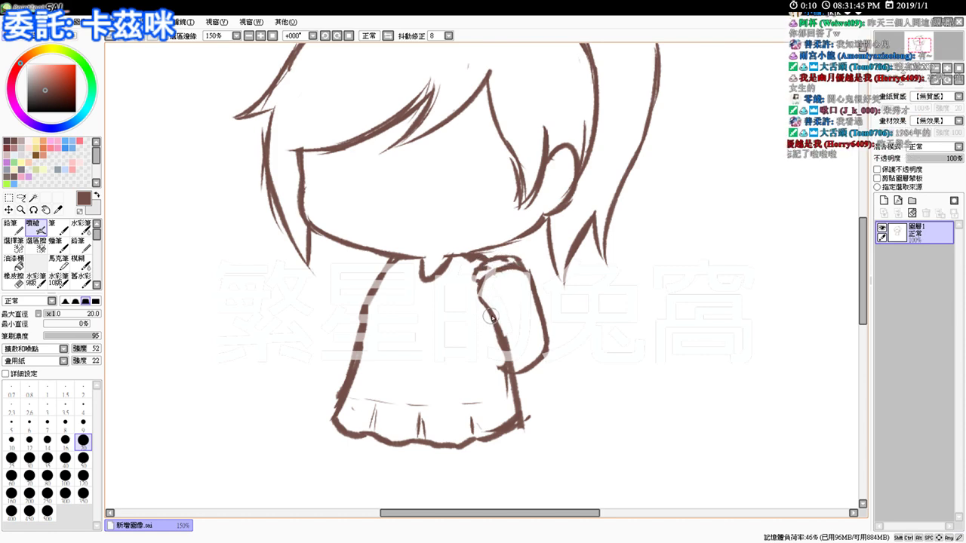
{"action": "left_click_drag", "start_coordinate": [476, 278], "coordinate": [450, 305]}
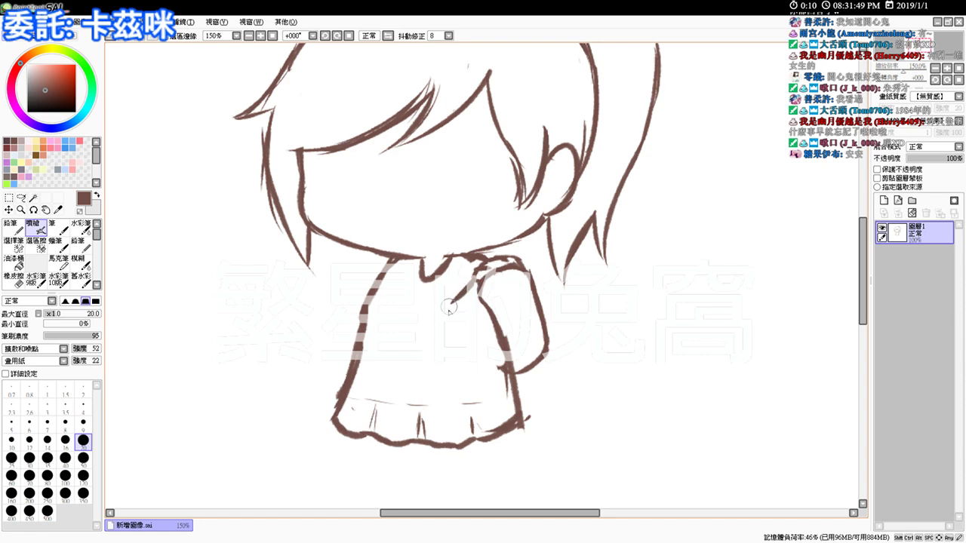
{"action": "key", "text": "ctrl+z"}
{"action": "key", "text": "ctrl+z"}
{"action": "key", "text": "ctrl+z"}
{"action": "key", "text": "ctrl+z"}
- Sketch a wide flared sleeve outline around both sides of the arm, from the shoulder down to a cuff edge
{"action": "left_click_drag", "start_coordinate": [476, 281], "coordinate": [452, 300]}
{"action": "mouse_move", "coordinate": [522, 259]}
{"action": "left_mouse_down"}
{"action": "mouse_move", "coordinate": [537, 255]}
{"action": "mouse_move", "coordinate": [559, 307]}
{"action": "left_mouse_up"}
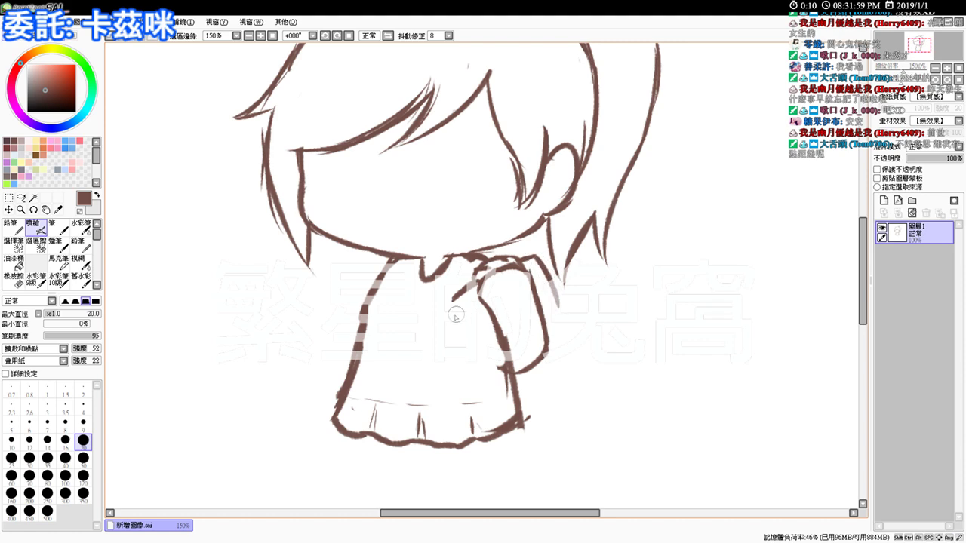
{"action": "mouse_move", "coordinate": [455, 305]}
{"action": "left_mouse_down"}
{"action": "mouse_move", "coordinate": [477, 359]}
{"action": "mouse_move", "coordinate": [494, 357]}
{"action": "left_mouse_up"}
{"action": "mouse_move", "coordinate": [558, 302]}
{"action": "left_mouse_down"}
{"action": "mouse_move", "coordinate": [562, 328]}
{"action": "mouse_move", "coordinate": [515, 355]}
{"action": "left_mouse_up"}
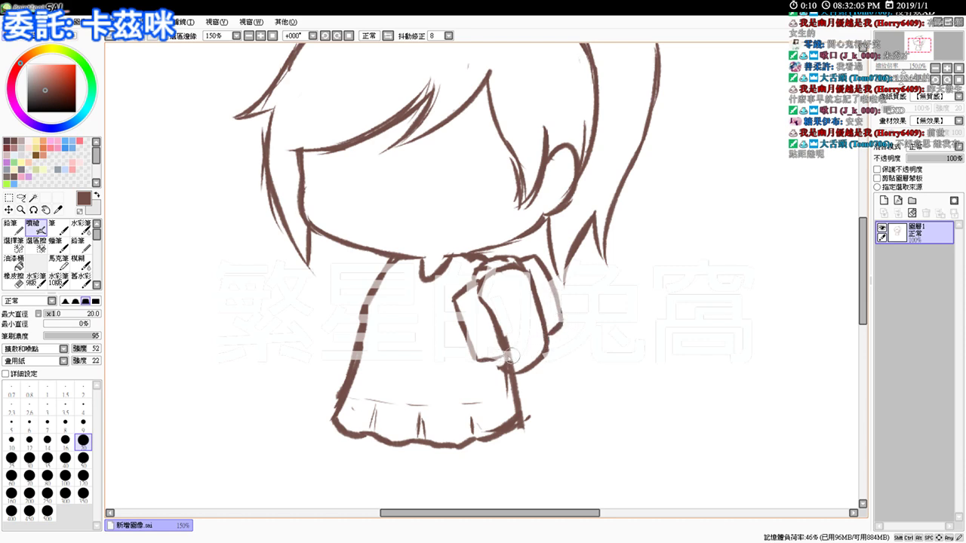
- Erase the overlapping lines where arm, sleeve and dress side meet, and redraw the arm's lower outline
{"action": "key", "text": "e"}
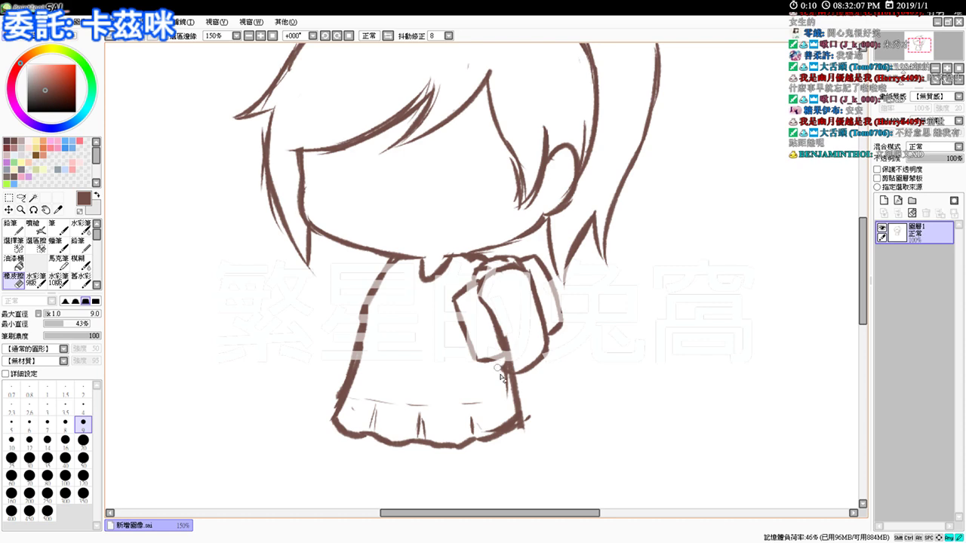
{"action": "mouse_move", "coordinate": [514, 344]}
{"action": "left_mouse_down"}
{"action": "mouse_move", "coordinate": [507, 371]}
{"action": "mouse_move", "coordinate": [537, 356]}
{"action": "mouse_move", "coordinate": [543, 330]}
{"action": "left_mouse_up"}
{"action": "key", "text": "e"}
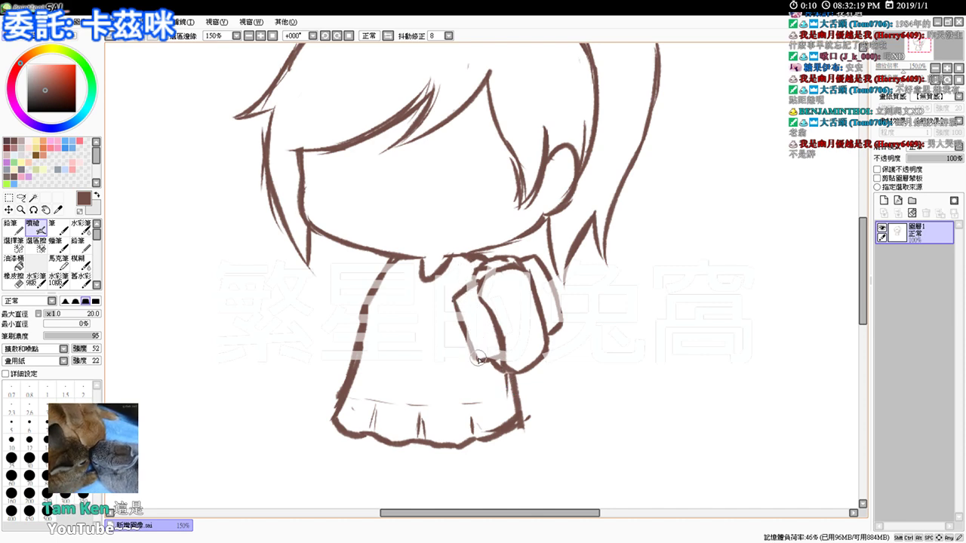
{"action": "key", "text": "e"}
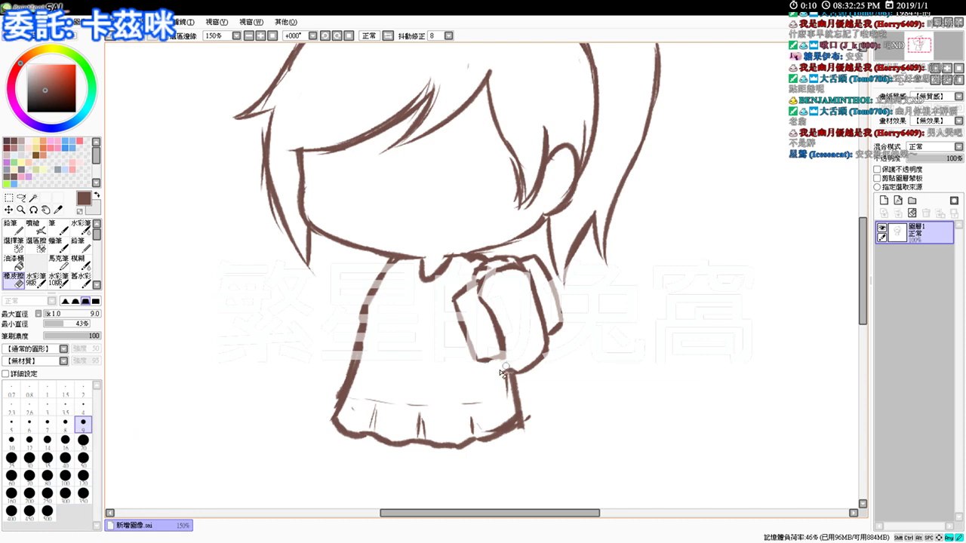
{"action": "key", "text": "e"}
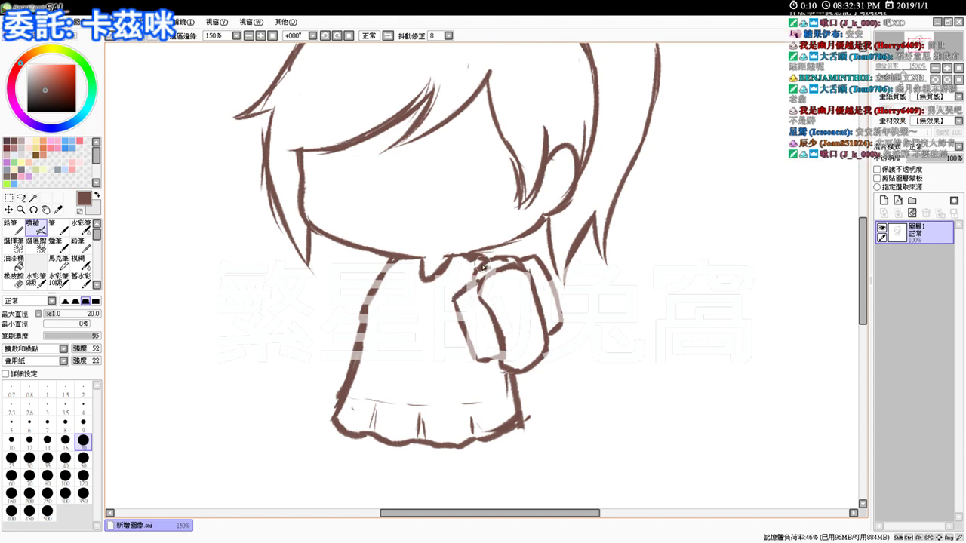
- Erase the messy strokes at the top of the sleeve and redraw its upper edge as a clean curve from the shoulder
{"action": "key", "text": "e"}
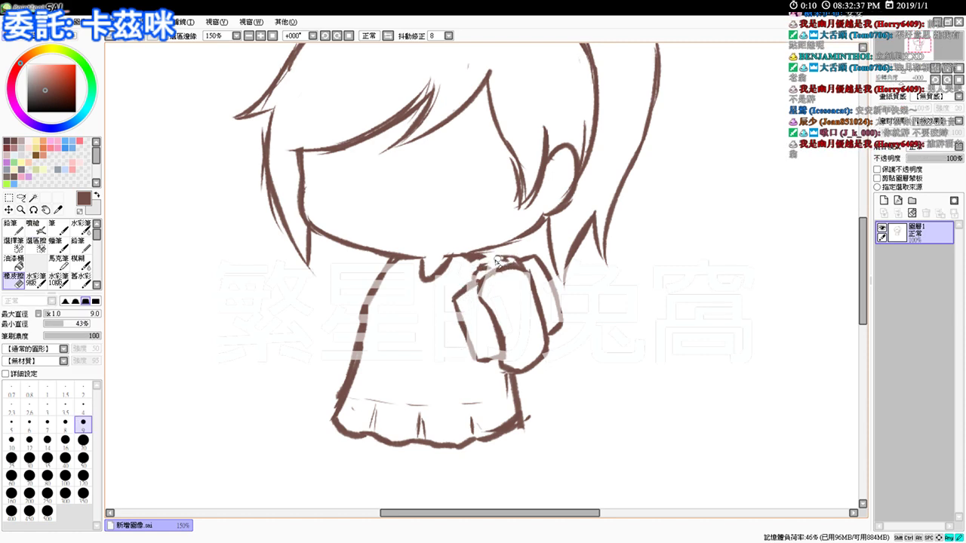
{"action": "key", "text": "e"}
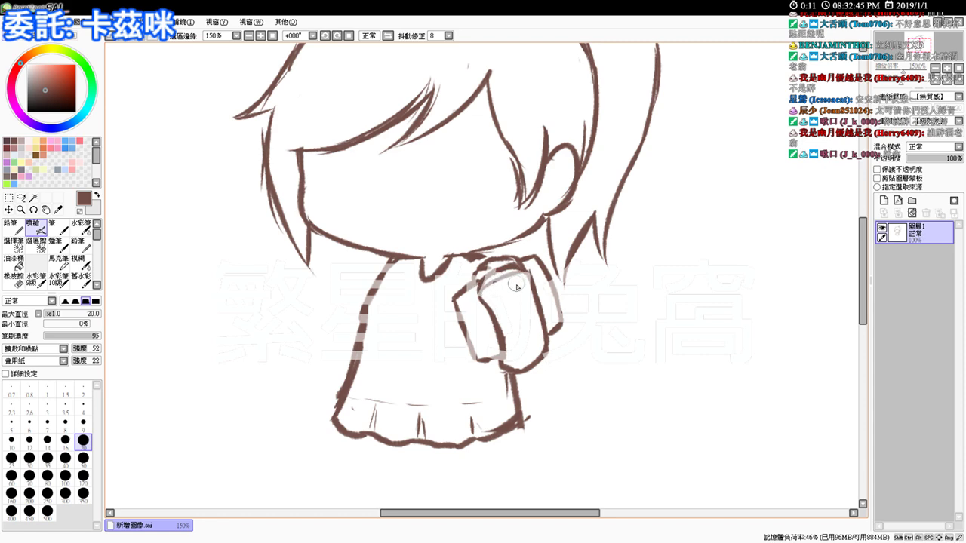
{"action": "key", "text": "e"}
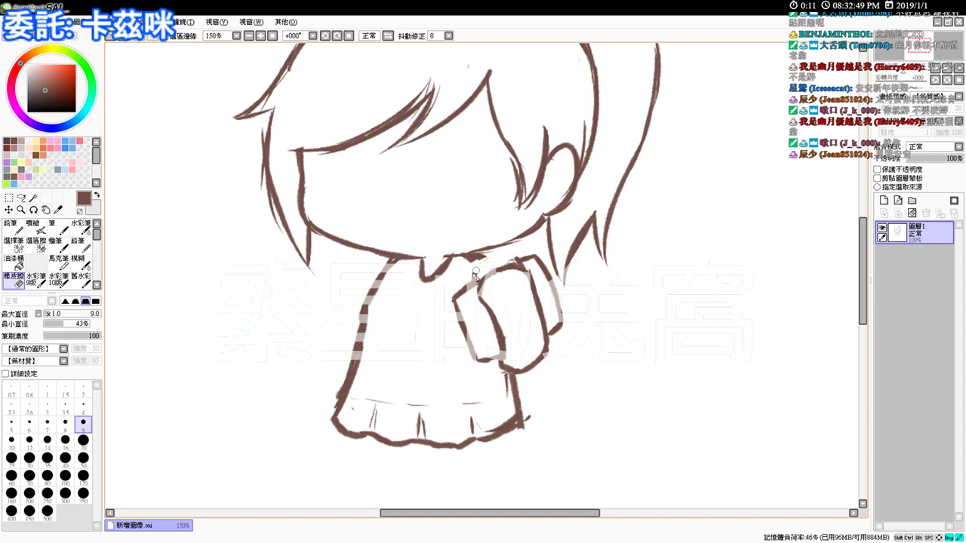
{"action": "key", "text": "v"}
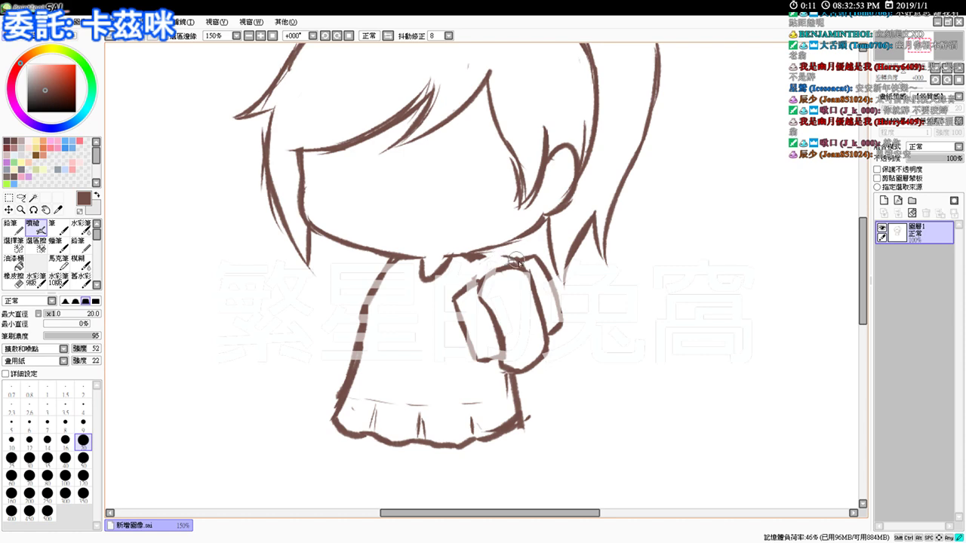
{"action": "left_click_drag", "start_coordinate": [503, 256], "coordinate": [475, 272]}
{"action": "left_click_drag", "start_coordinate": [474, 274], "coordinate": [470, 283]}
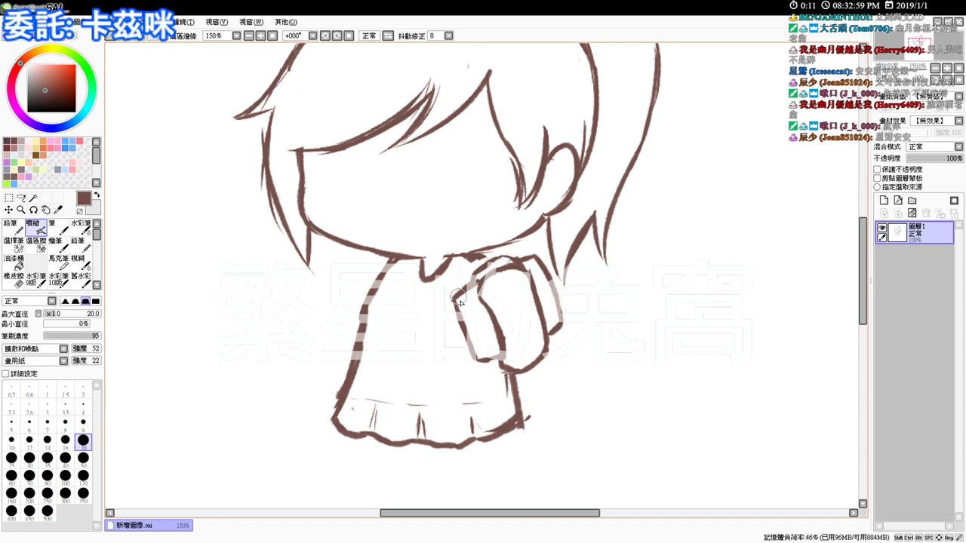
- Erase the sleeve's left edge and redraw it as narrow folds with roughly parallel slanted lines
{"action": "key", "text": "e"}
{"action": "left_click_drag", "start_coordinate": [454, 298], "coordinate": [465, 344]}
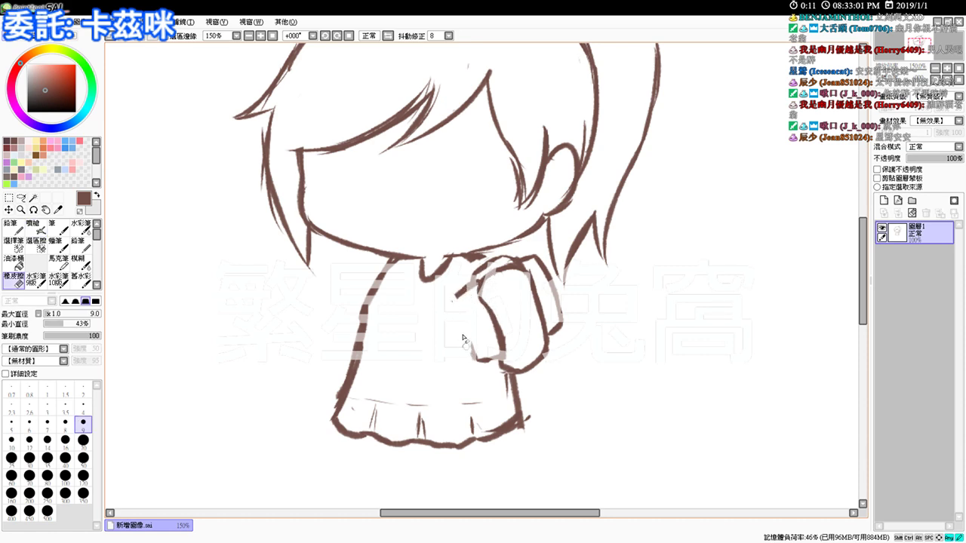
{"action": "key", "text": "b"}
{"action": "left_click_drag", "start_coordinate": [464, 285], "coordinate": [474, 327]}
{"action": "left_click_drag", "start_coordinate": [467, 296], "coordinate": [475, 339]}
{"action": "left_click_drag", "start_coordinate": [471, 309], "coordinate": [476, 346]}
{"action": "left_click_drag", "start_coordinate": [475, 334], "coordinate": [476, 350]}
{"action": "left_click_drag", "start_coordinate": [453, 300], "coordinate": [475, 365]}
{"action": "key", "text": "ctrl+z"}
{"action": "left_click_drag", "start_coordinate": [465, 329], "coordinate": [471, 353]}
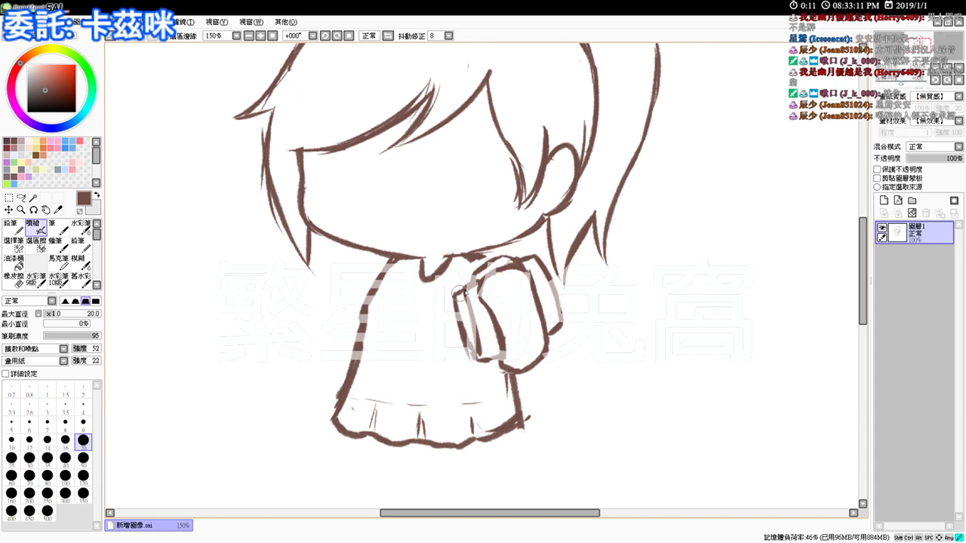
- Add another fold layer outside the sleeve's left edge and erase the overlapping strokes at its lower edge
{"action": "left_click_drag", "start_coordinate": [460, 314], "coordinate": [468, 350]}
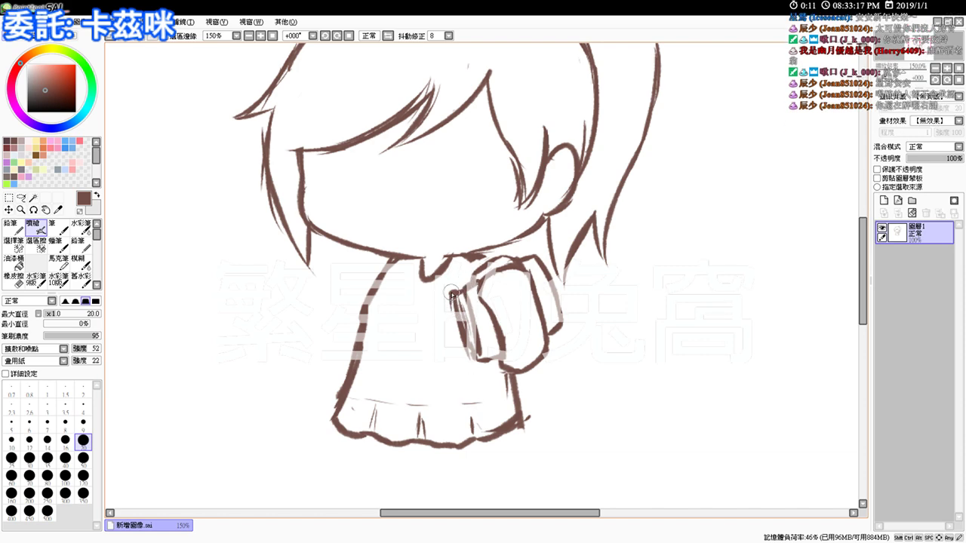
{"action": "left_click_drag", "start_coordinate": [449, 303], "coordinate": [455, 329]}
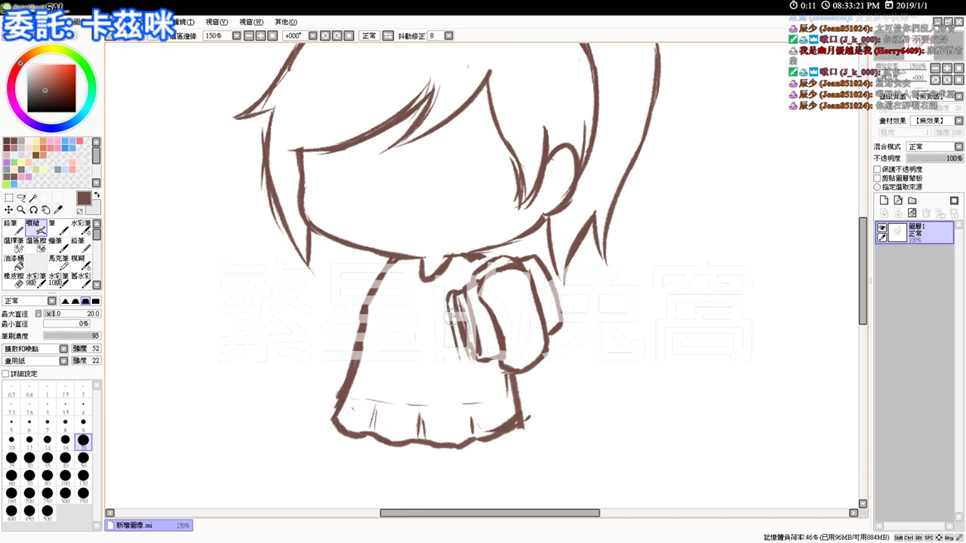
{"action": "key", "text": "e"}
{"action": "left_click_drag", "start_coordinate": [458, 326], "coordinate": [479, 360]}
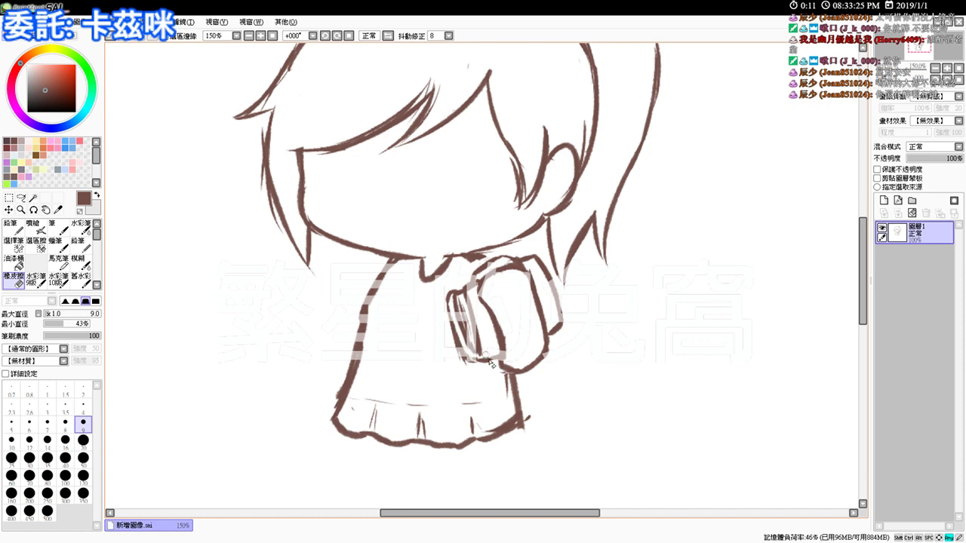
{"action": "key", "text": "v"}
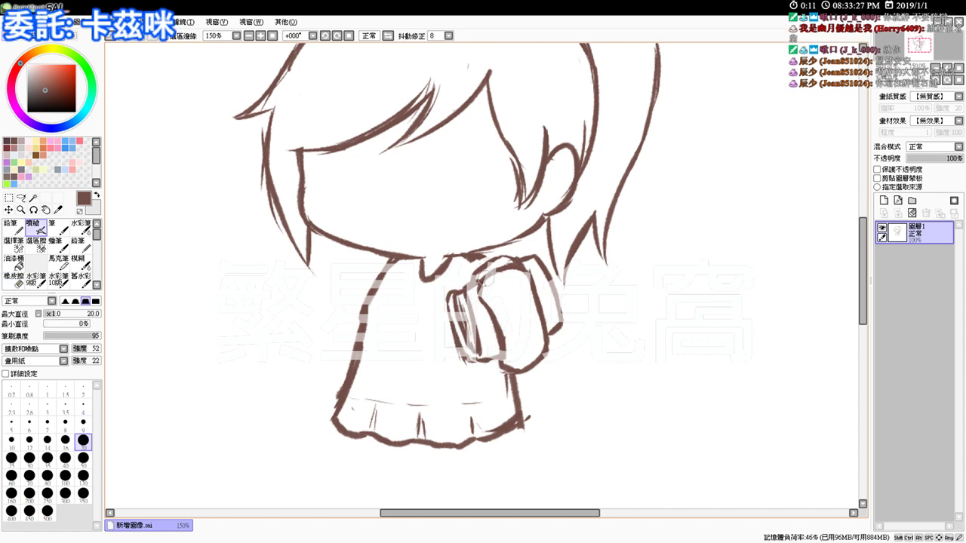
- Erase the sleeve's rounded lower edge and redraw it slightly higher where it meets the dress side
{"action": "key", "text": "e"}
{"action": "key", "text": "v"}
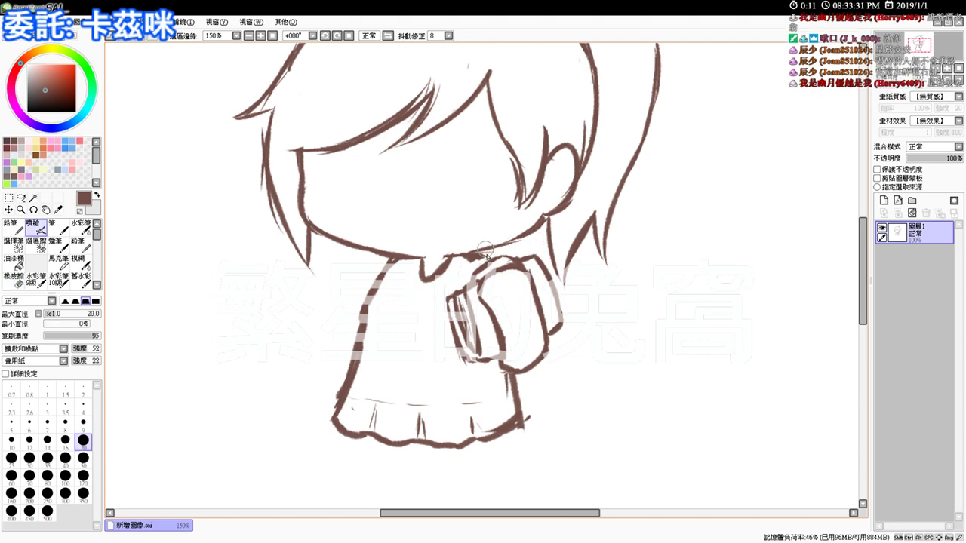
{"action": "key", "text": "e"}
{"action": "left_click_drag", "start_coordinate": [498, 369], "coordinate": [535, 368]}
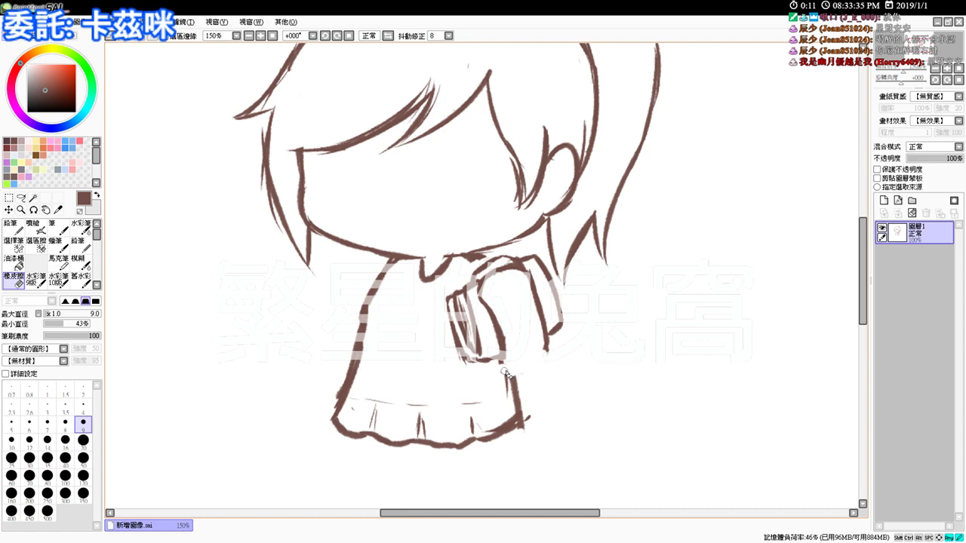
{"action": "key", "text": "e"}
{"action": "mouse_move", "coordinate": [542, 326]}
{"action": "left_mouse_down"}
{"action": "mouse_move", "coordinate": [523, 367]}
{"action": "mouse_move", "coordinate": [507, 365]}
{"action": "mouse_move", "coordinate": [520, 390]}
{"action": "mouse_move", "coordinate": [508, 370]}
{"action": "left_mouse_up"}
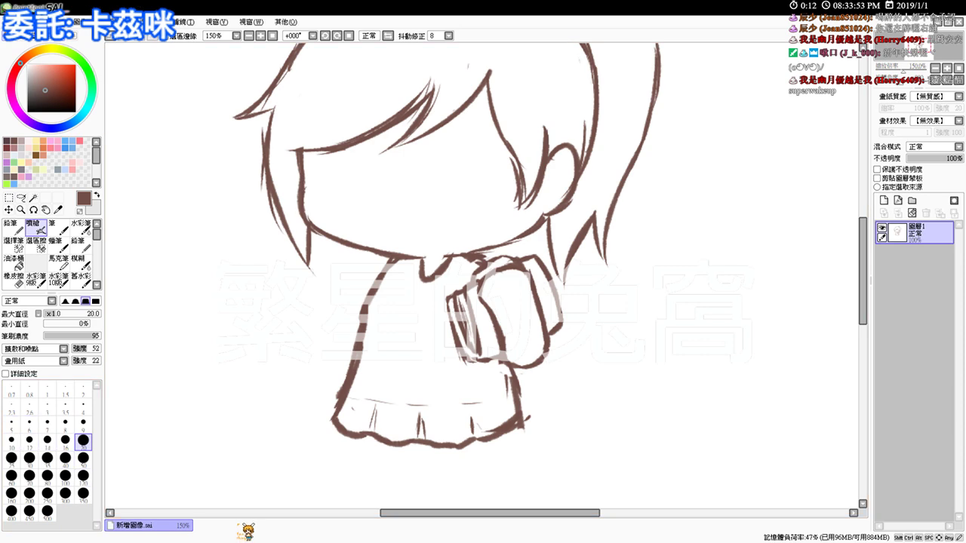
- Clean up the stray marks around the sleeve's shoulder and lower edge, and touch up the lower end of the back fold
{"action": "key", "text": "e"}
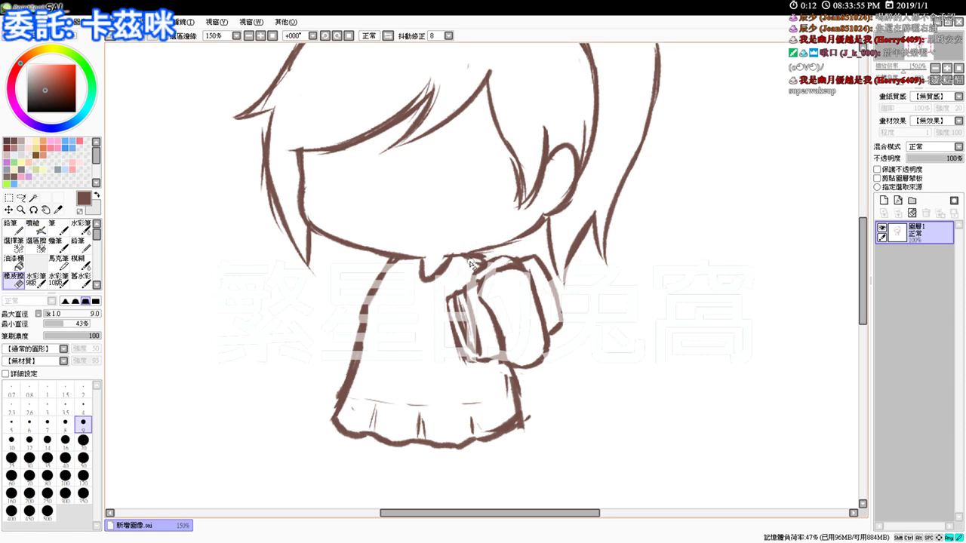
{"action": "key", "text": "v"}
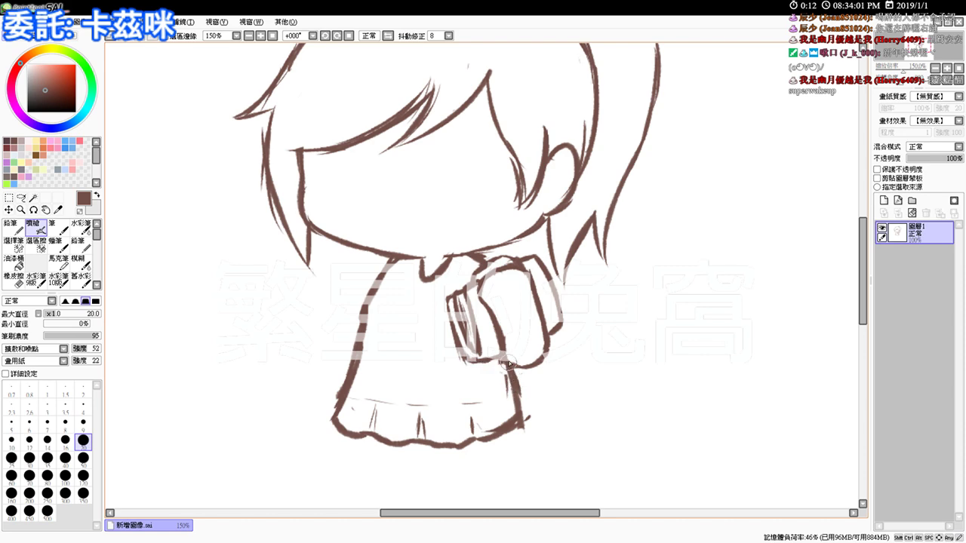
{"action": "key", "text": "e"}
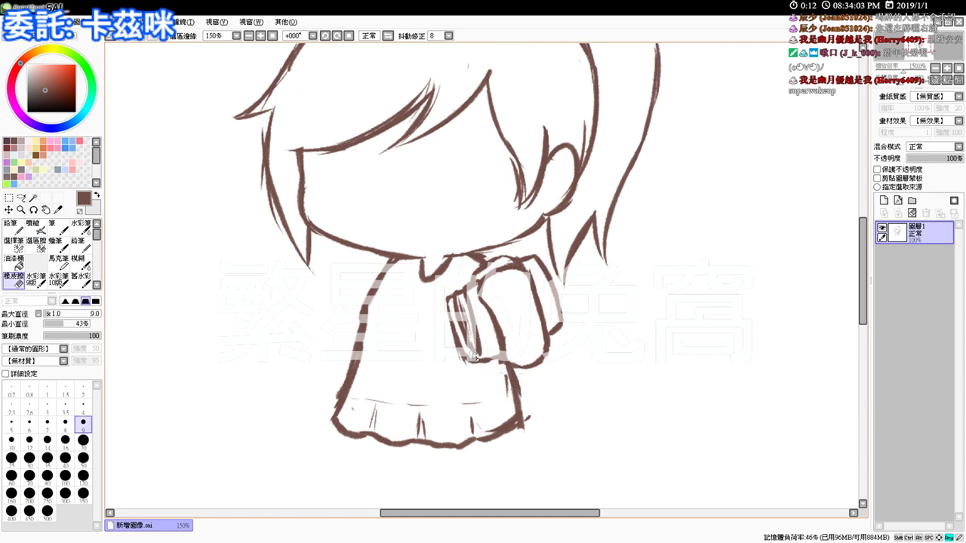
{"action": "key", "text": "e"}
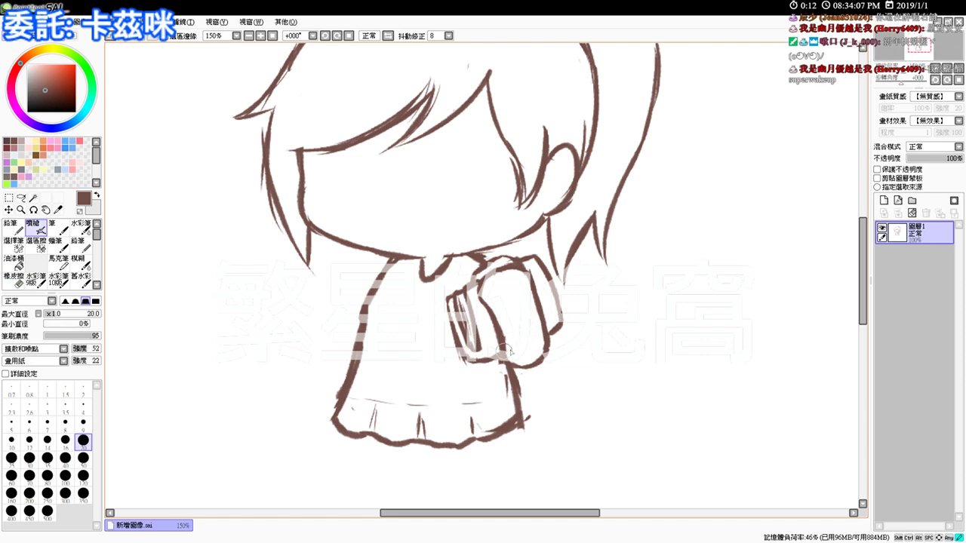
{"action": "left_click_drag", "start_coordinate": [556, 326], "coordinate": [549, 331]}
{"action": "key", "text": "e"}
{"action": "key", "text": "e"}
- Add a new layer, and on 圖層1 erase the upper part of the dress's left side and redraw it from the neck
{"action": "left_click", "coordinate": [884, 201]}
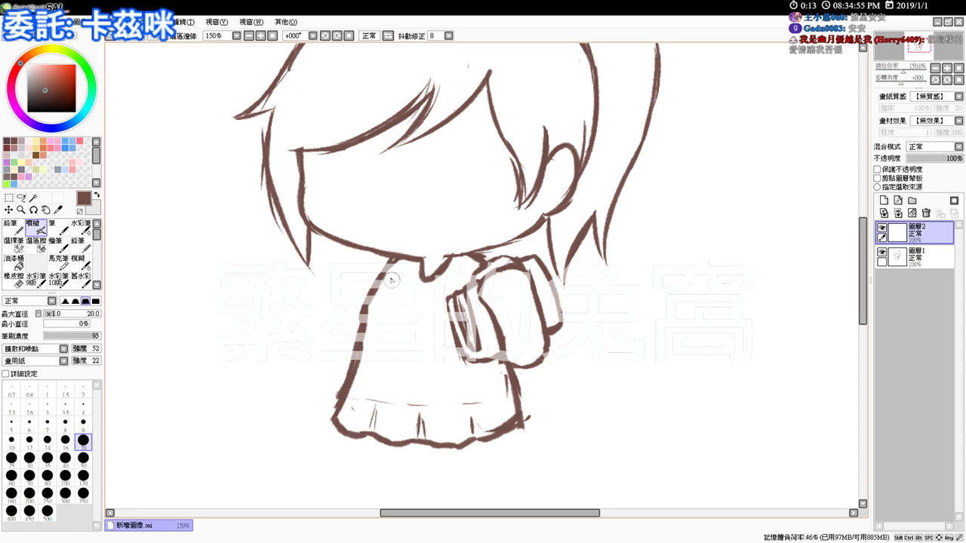
{"action": "key", "text": "e"}
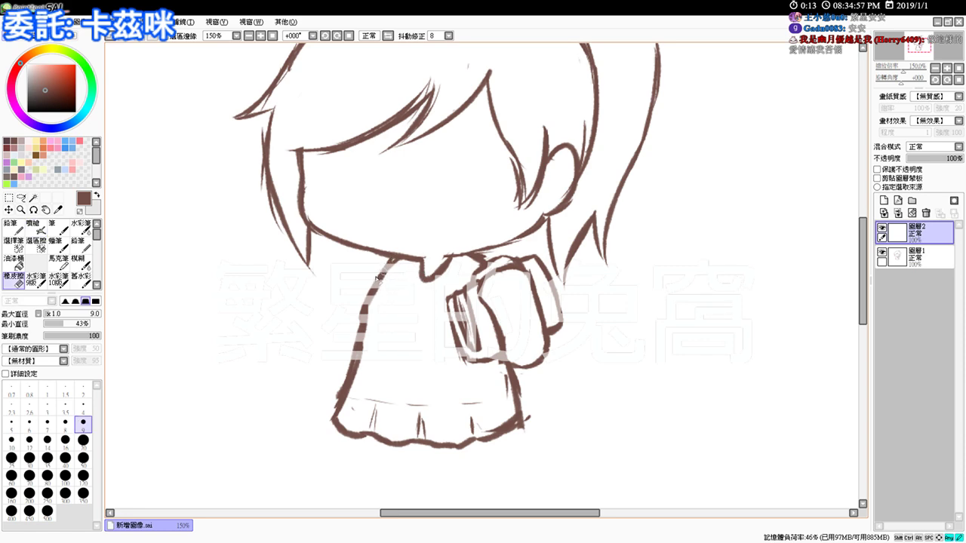
{"action": "left_click", "coordinate": [906, 257]}
{"action": "mouse_move", "coordinate": [389, 266]}
{"action": "left_mouse_down"}
{"action": "mouse_move", "coordinate": [377, 287]}
{"action": "mouse_move", "coordinate": [384, 281]}
{"action": "left_mouse_up"}
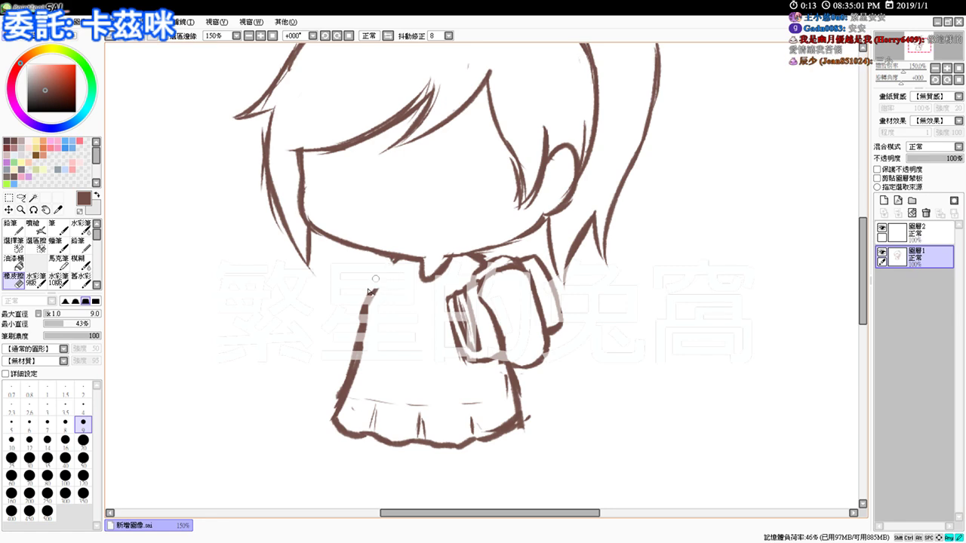
{"action": "key", "text": "e"}
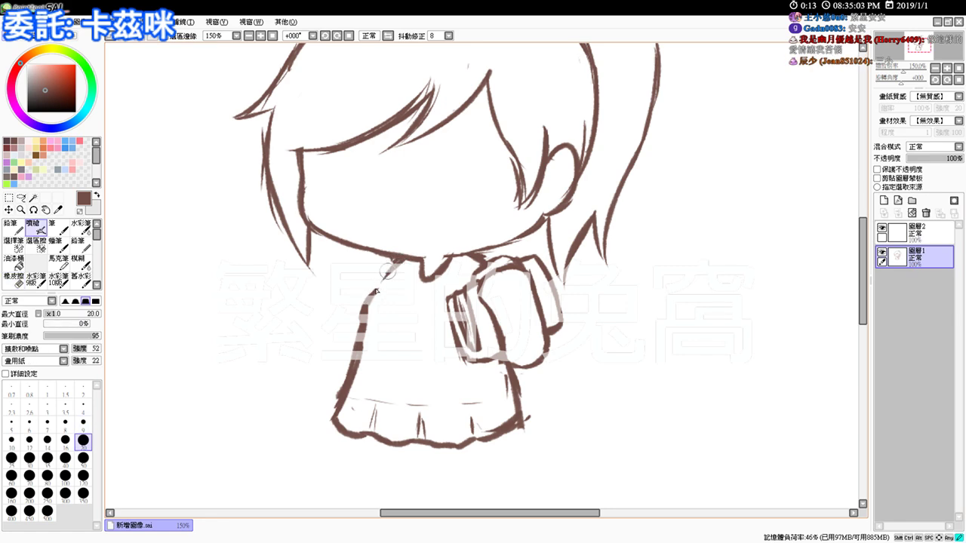
{"action": "left_click_drag", "start_coordinate": [397, 261], "coordinate": [364, 316]}
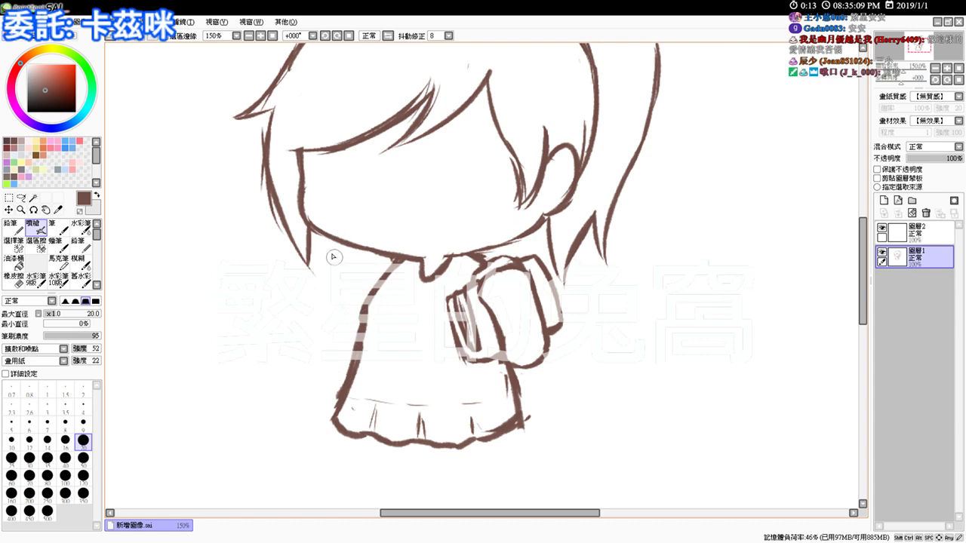
- Sketch the other arm raised beside the chin with a rounded hand and cuff lines, and erase part of the hand's arc
{"action": "mouse_move", "coordinate": [329, 247]}
{"action": "left_mouse_down"}
{"action": "mouse_move", "coordinate": [314, 274]}
{"action": "mouse_move", "coordinate": [334, 285]}
{"action": "mouse_move", "coordinate": [349, 264]}
{"action": "mouse_move", "coordinate": [311, 323]}
{"action": "left_mouse_up"}
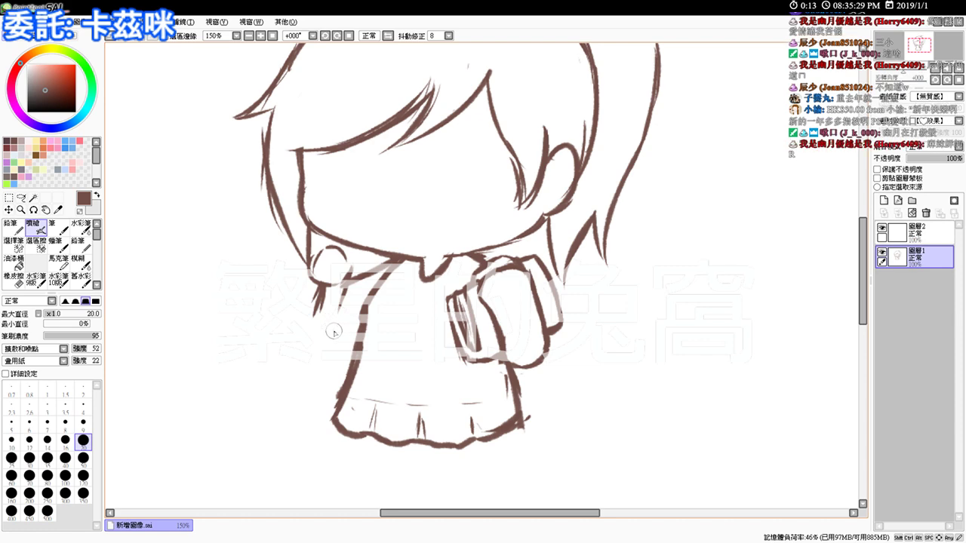
{"action": "key", "text": "e"}
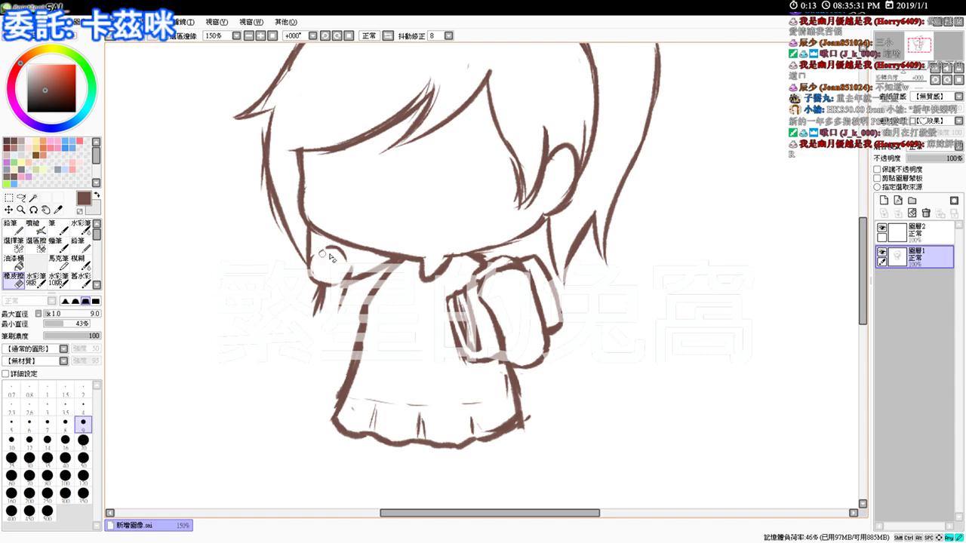
{"action": "key", "text": "e"}
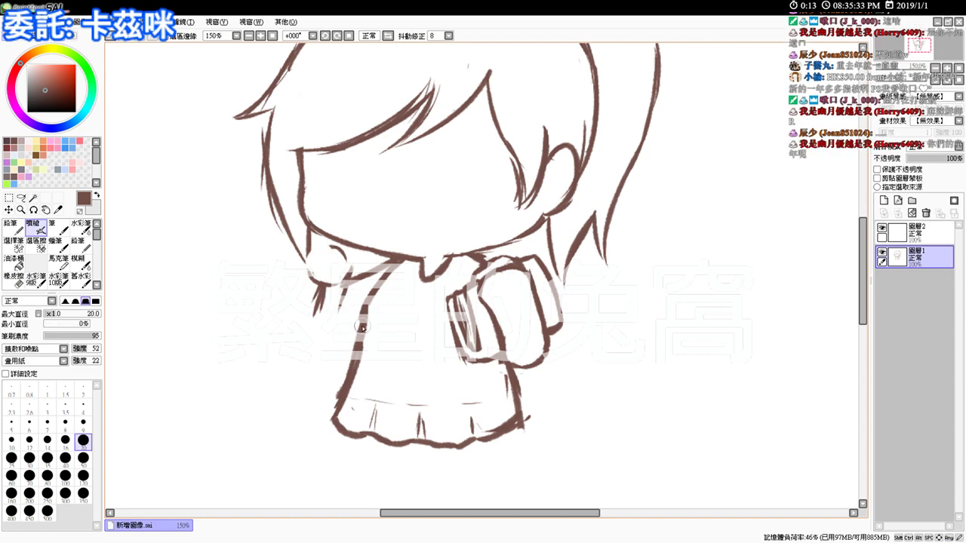
- Draw the raised arm's sleeve with a lower edge from the dress side, undoing and redrawing its slanted outer edge to meet it
{"action": "left_click_drag", "start_coordinate": [361, 325], "coordinate": [333, 332]}
{"action": "mouse_move", "coordinate": [300, 261]}
{"action": "left_mouse_down"}
{"action": "mouse_move", "coordinate": [319, 288]}
{"action": "mouse_move", "coordinate": [311, 298]}
{"action": "mouse_move", "coordinate": [320, 285]}
{"action": "mouse_move", "coordinate": [298, 321]}
{"action": "mouse_move", "coordinate": [305, 334]}
{"action": "mouse_move", "coordinate": [298, 323]}
{"action": "mouse_move", "coordinate": [329, 337]}
{"action": "left_mouse_up"}
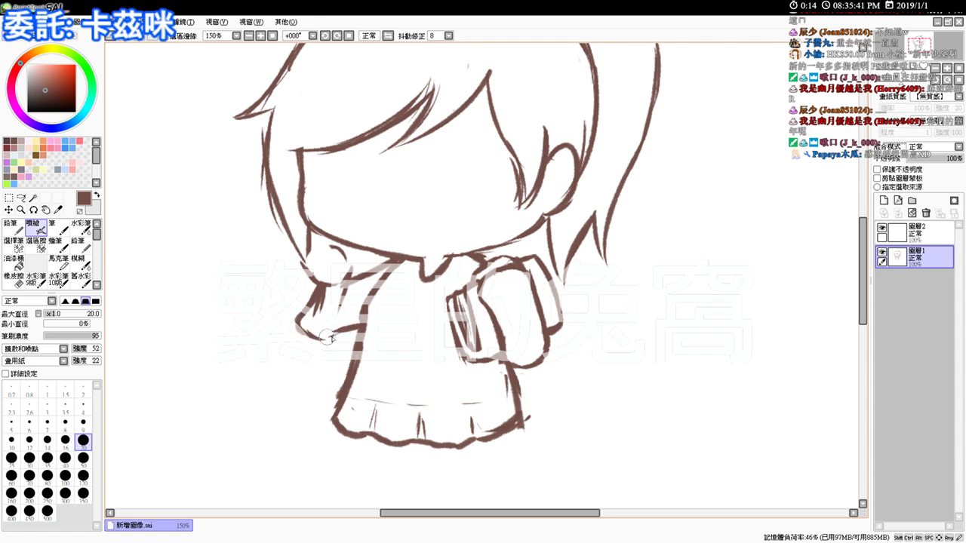
{"action": "key", "text": "ctrl+z"}
{"action": "key", "text": "ctrl+z"}
{"action": "mouse_move", "coordinate": [317, 288]}
{"action": "left_mouse_down"}
{"action": "mouse_move", "coordinate": [302, 333]}
{"action": "mouse_move", "coordinate": [322, 343]}
{"action": "mouse_move", "coordinate": [358, 329]}
{"action": "mouse_move", "coordinate": [329, 341]}
{"action": "left_mouse_up"}
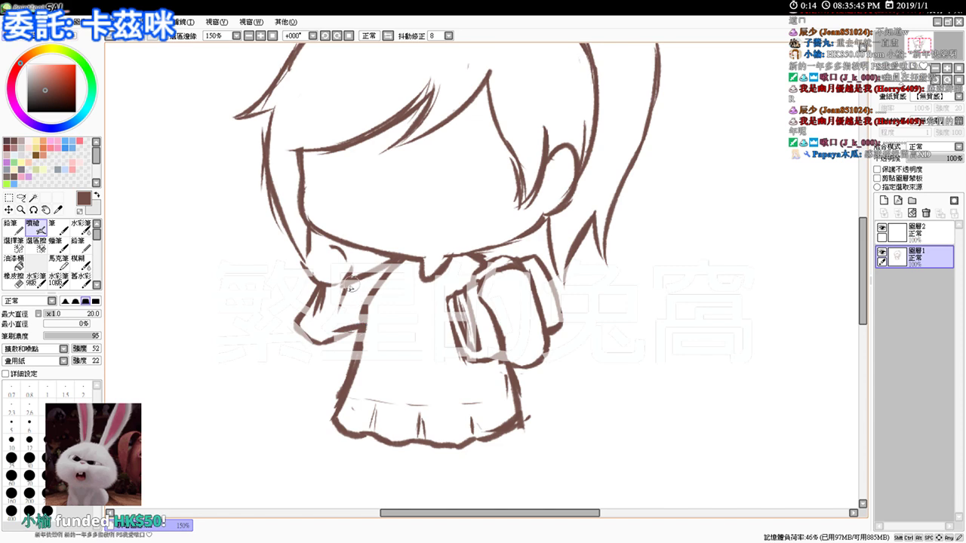
- Erase the rough lines at the raised sleeve's opening and redraw it as a curved cuff joined to the outer edge
{"action": "key", "text": "e"}
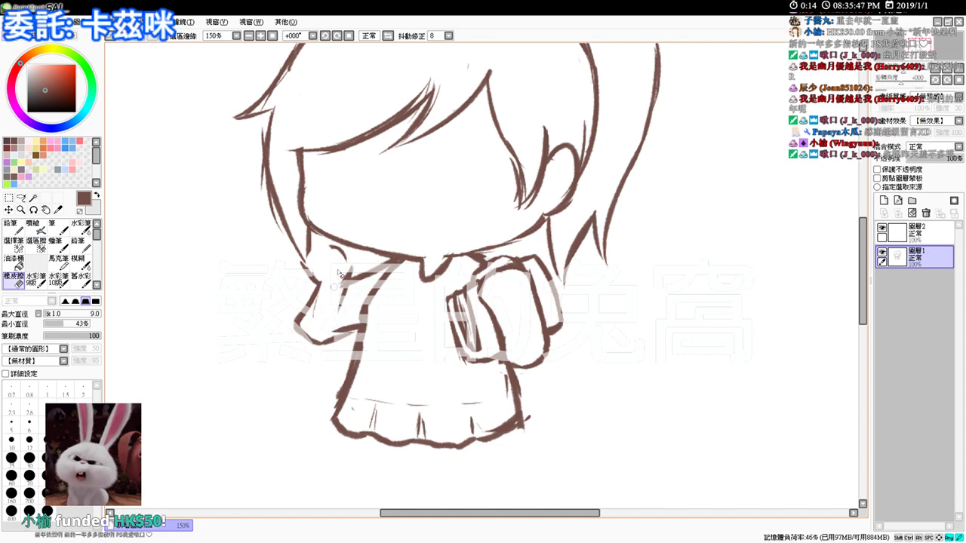
{"action": "key", "text": "v"}
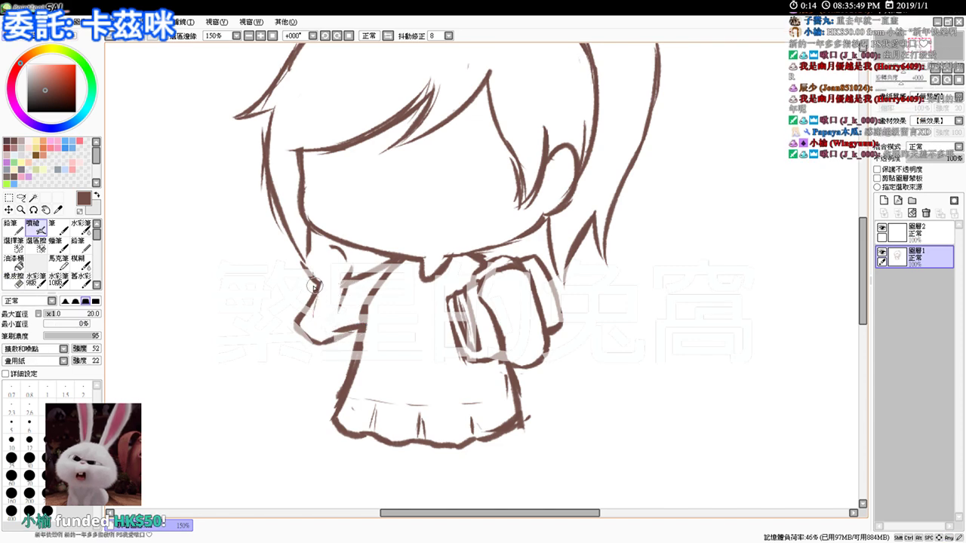
{"action": "mouse_move", "coordinate": [315, 279]}
{"action": "left_mouse_down"}
{"action": "mouse_move", "coordinate": [303, 304]}
{"action": "mouse_move", "coordinate": [320, 284]}
{"action": "mouse_move", "coordinate": [296, 315]}
{"action": "mouse_move", "coordinate": [329, 271]}
{"action": "mouse_move", "coordinate": [318, 275]}
{"action": "mouse_move", "coordinate": [351, 260]}
{"action": "left_mouse_up"}
{"action": "key", "text": "e"}
{"action": "key", "text": "v"}
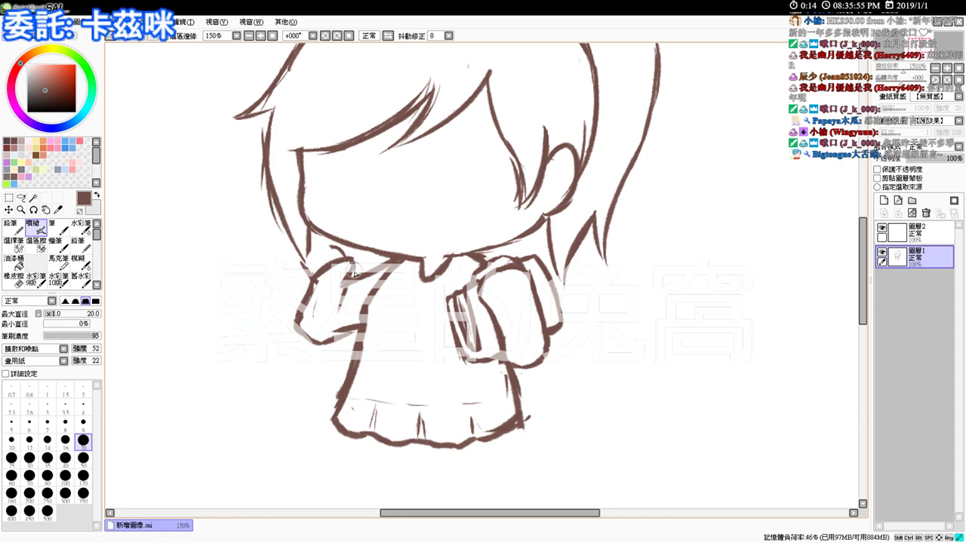
{"action": "key", "text": "e"}
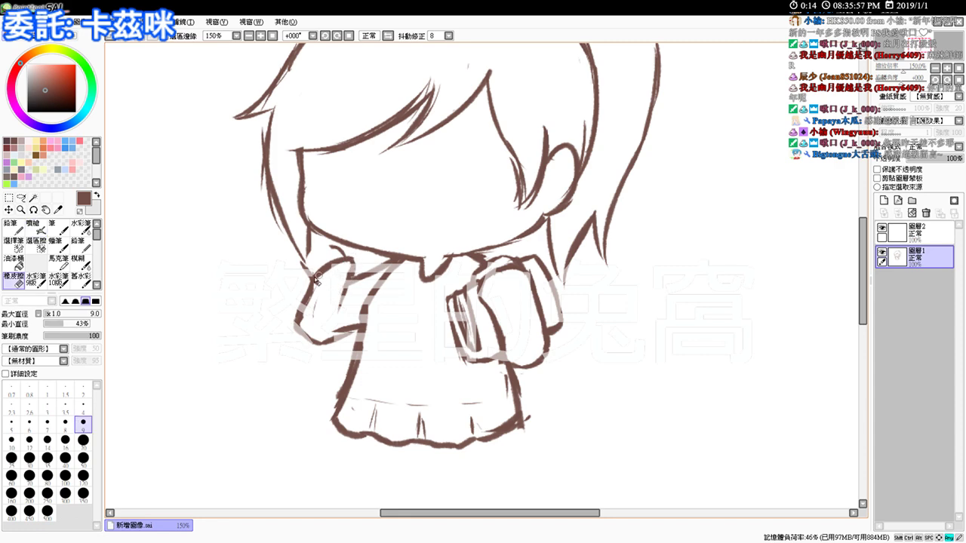
{"action": "key", "text": "b"}
{"action": "left_click_drag", "start_coordinate": [310, 281], "coordinate": [310, 288]}
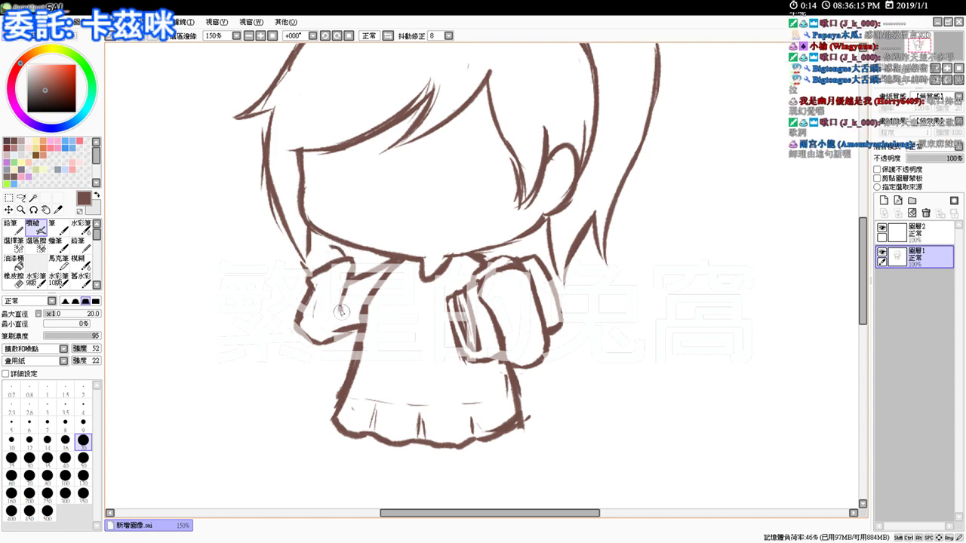
- Sketch the raised hand's fingers between the cuff and the chin, and erase the hair strand ends overlapping them
{"action": "key", "text": "ctrl"}
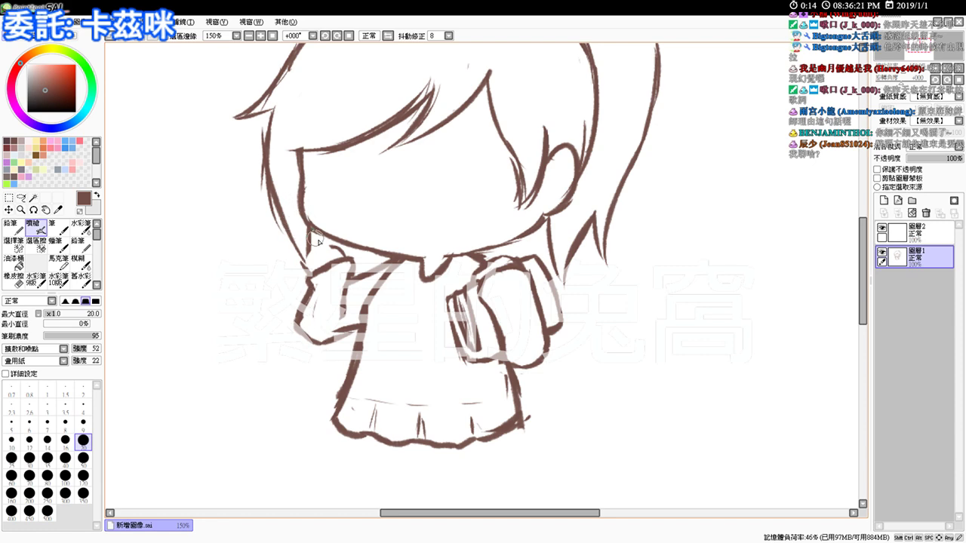
{"action": "left_click", "coordinate": [273, 35]}
{"action": "left_click", "coordinate": [260, 36]}
{"action": "left_click", "coordinate": [260, 36]}
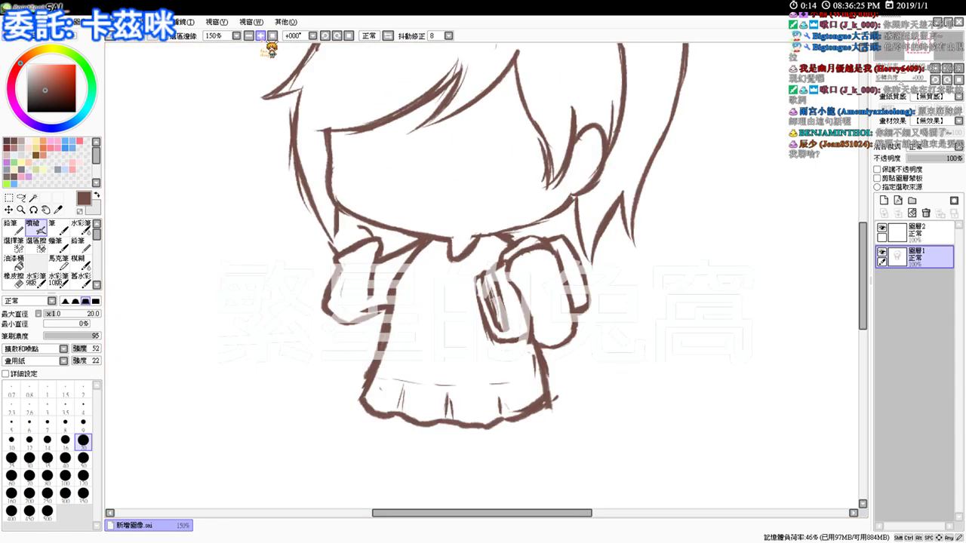
{"action": "key", "text": "e"}
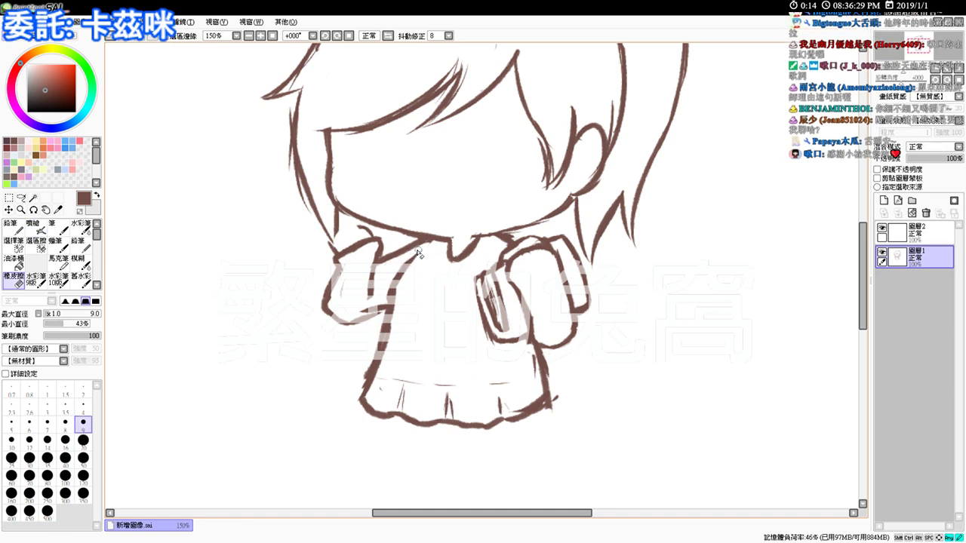
{"action": "key", "text": "e"}
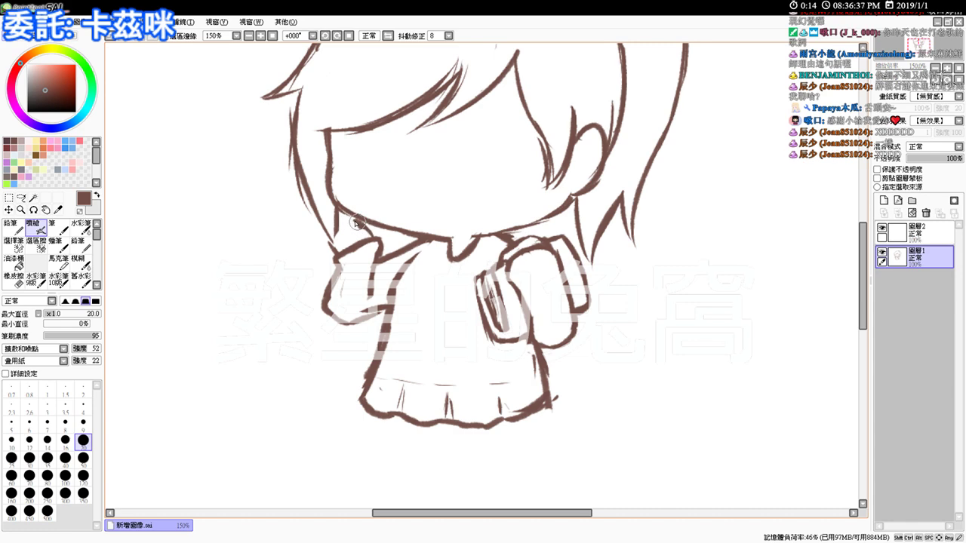
{"action": "mouse_move", "coordinate": [354, 222]}
{"action": "left_mouse_down"}
{"action": "mouse_move", "coordinate": [340, 229]}
{"action": "mouse_move", "coordinate": [354, 233]}
{"action": "left_mouse_up"}
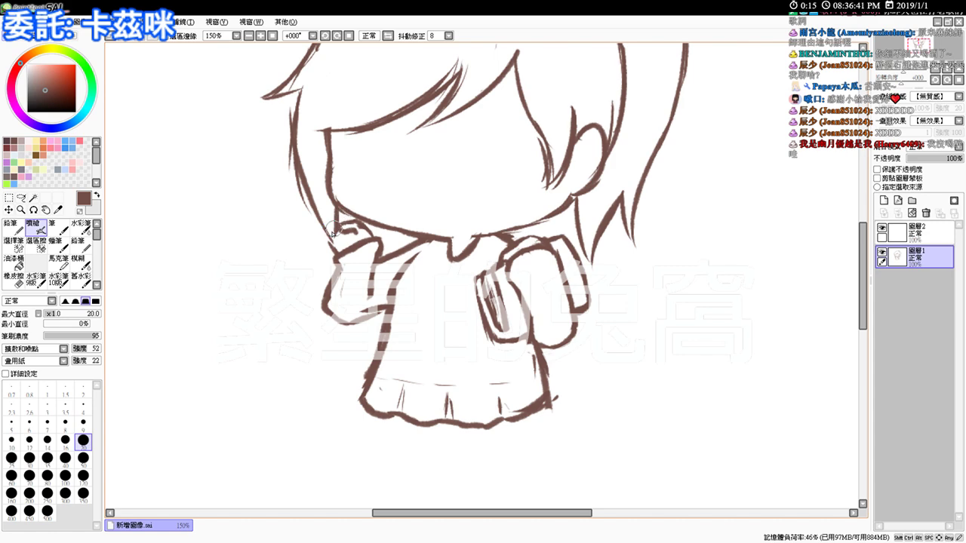
{"action": "key", "text": "e"}
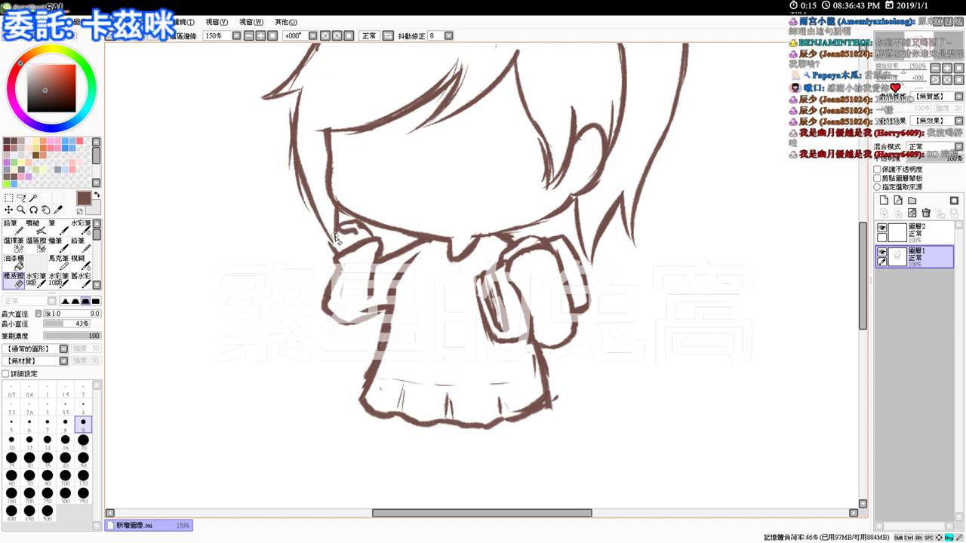
{"action": "key", "text": "v"}
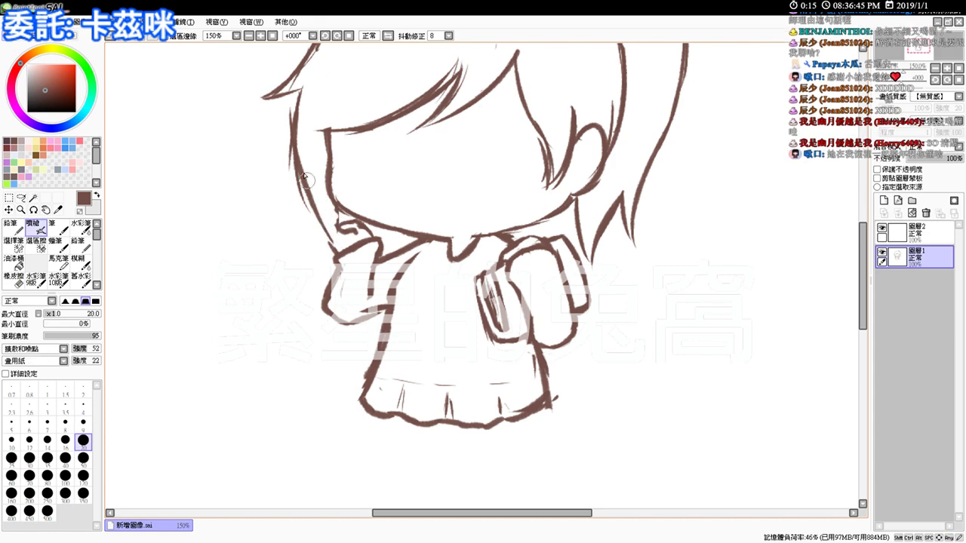
- Draw a long thin stick held diagonally in the raised hand, running from beside the hair down to the cuff
{"action": "left_click_drag", "start_coordinate": [278, 125], "coordinate": [340, 218]}
{"action": "left_click_drag", "start_coordinate": [294, 158], "coordinate": [344, 225]}
{"action": "left_click_drag", "start_coordinate": [313, 181], "coordinate": [349, 234]}
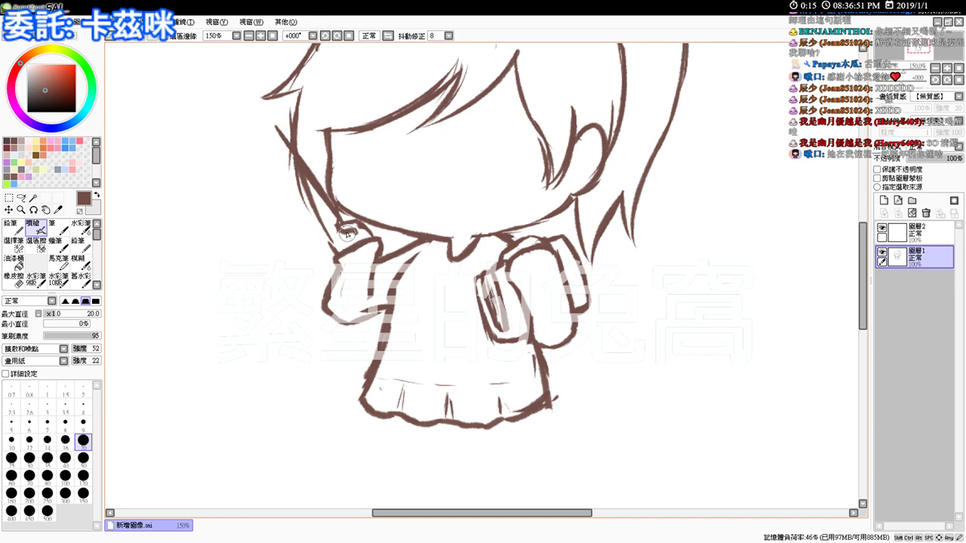
{"action": "mouse_move", "coordinate": [291, 154]}
{"action": "left_mouse_down"}
{"action": "mouse_move", "coordinate": [273, 129]}
{"action": "mouse_move", "coordinate": [297, 173]}
{"action": "left_mouse_up"}
{"action": "left_click_drag", "start_coordinate": [324, 212], "coordinate": [333, 225]}
{"action": "mouse_move", "coordinate": [300, 181]}
{"action": "left_mouse_down"}
{"action": "mouse_move", "coordinate": [369, 268]}
{"action": "mouse_move", "coordinate": [344, 236]}
{"action": "mouse_move", "coordinate": [362, 255]}
{"action": "left_mouse_up"}
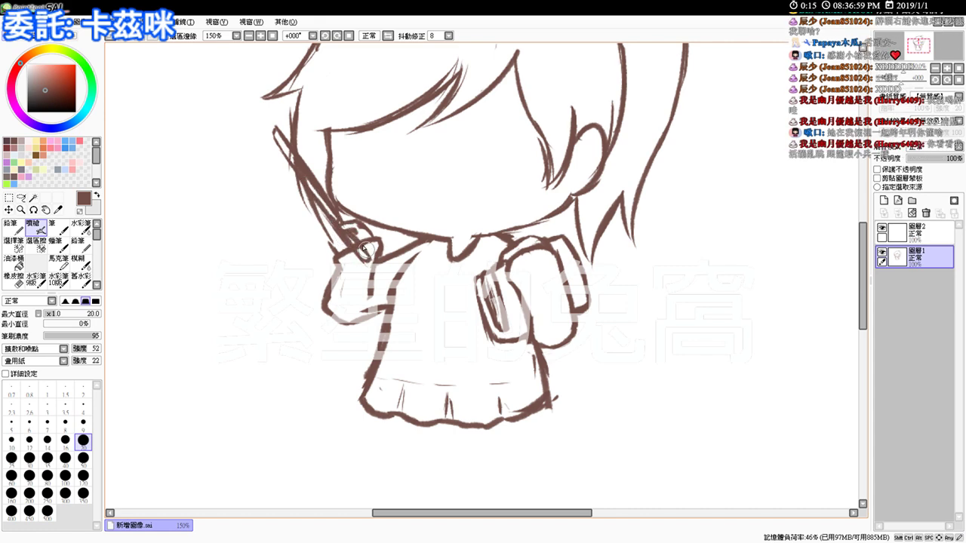
- Erase the hair and hand lines crossing the stick, and redraw the fingers gripping it above the cuff
{"action": "key", "text": "e"}
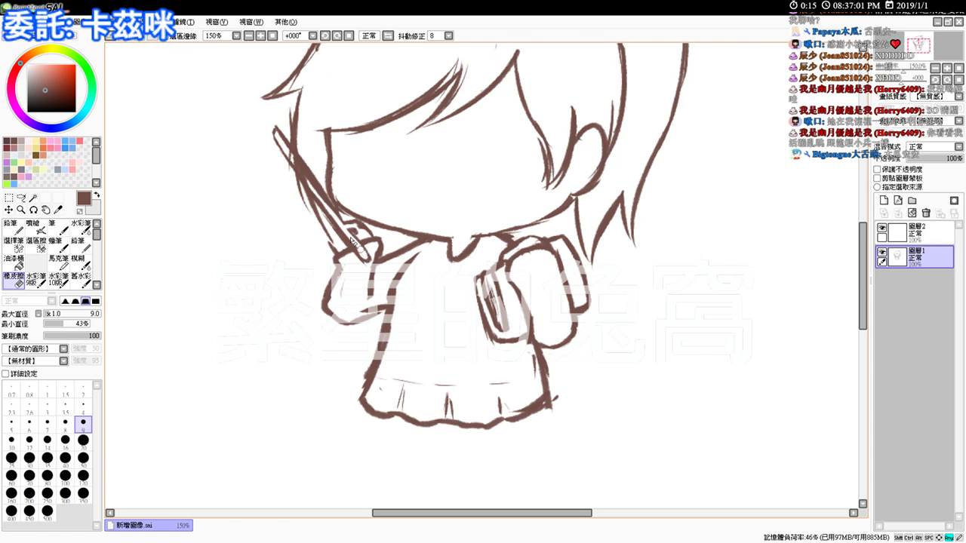
{"action": "left_click_drag", "start_coordinate": [287, 147], "coordinate": [328, 205]}
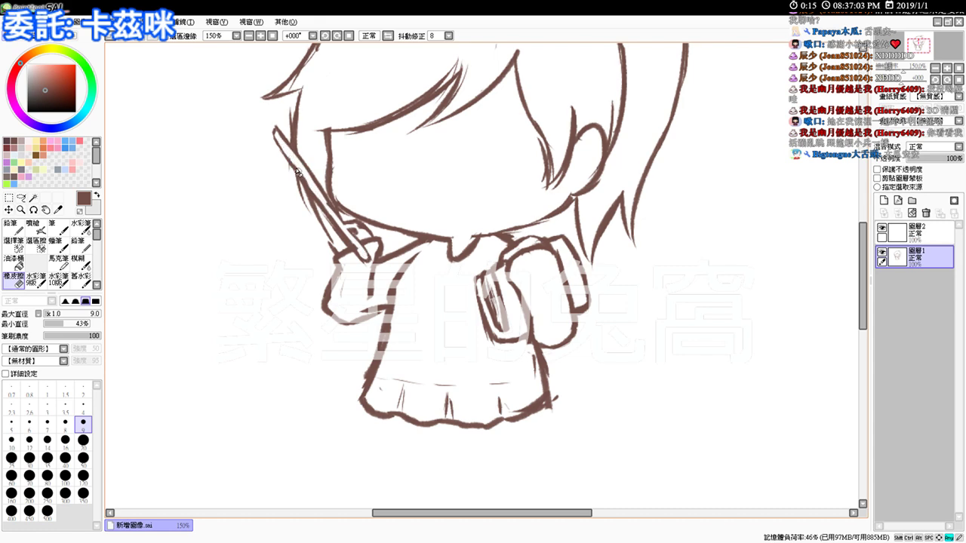
{"action": "key", "text": "b"}
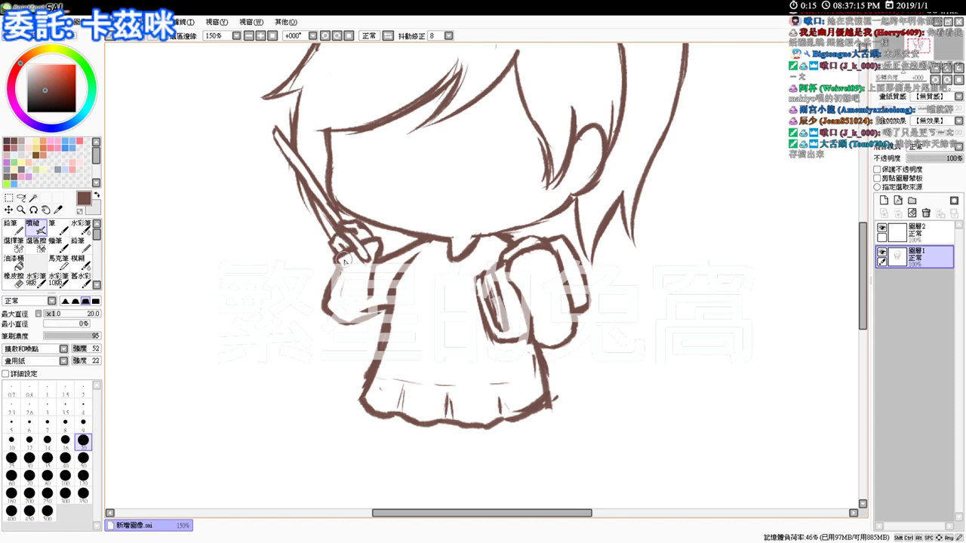
{"action": "key", "text": "e"}
{"action": "key", "text": "v"}
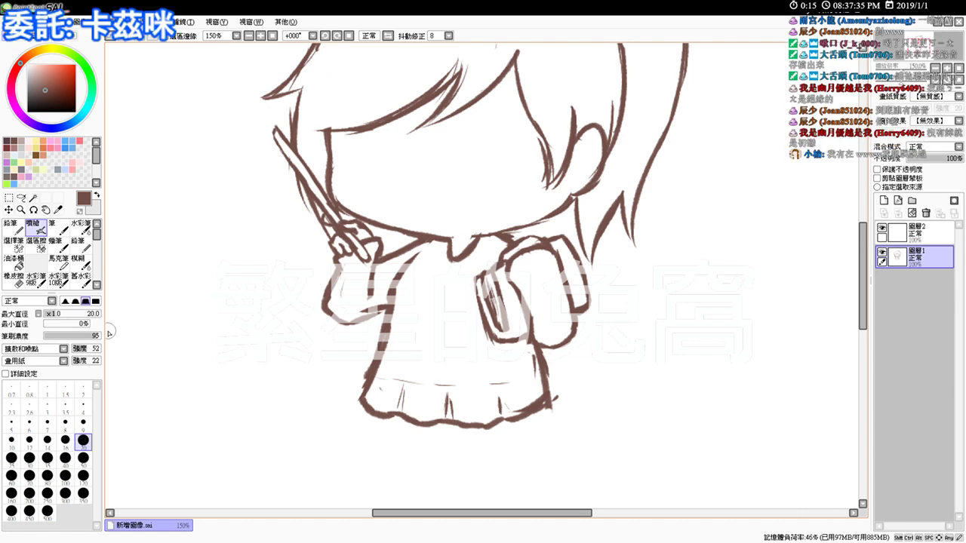
- Clean up the edges of the stick where it passes the hair and chin just above the raised hand's fingers
{"action": "scroll", "coordinate": [109, 332], "scroll_direction": "up", "scroll_amount": 1}
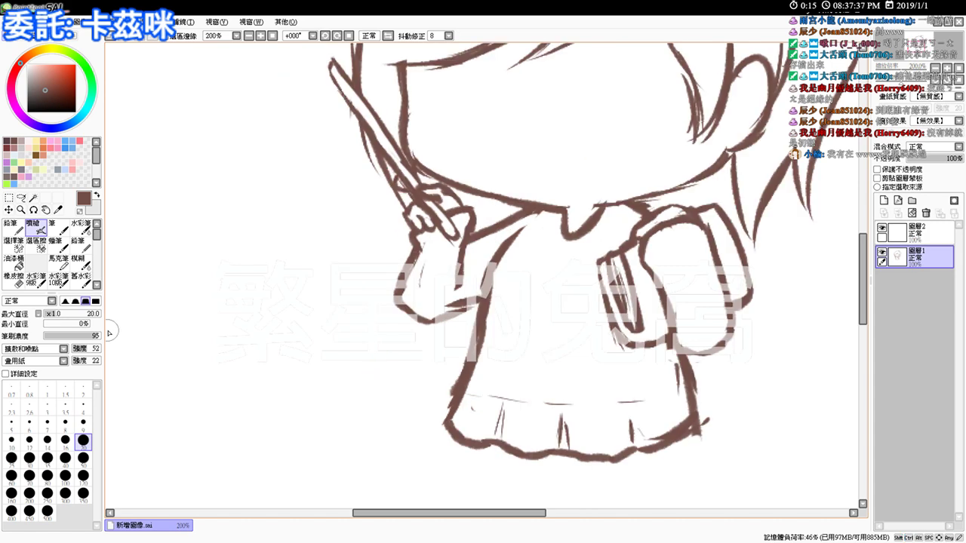
{"action": "left_click_drag", "start_coordinate": [617, 251], "coordinate": [553, 323]}
{"action": "key", "text": "e"}
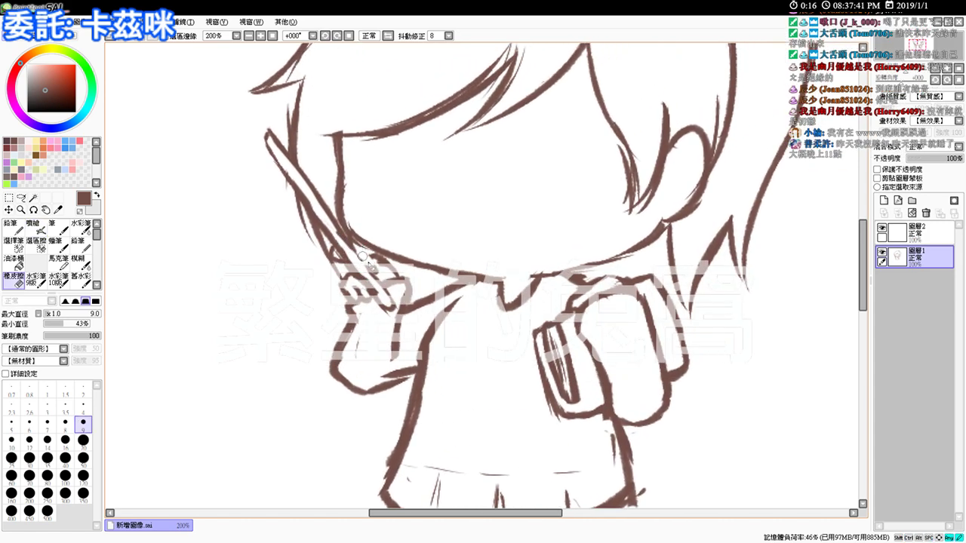
{"action": "key", "text": "e"}
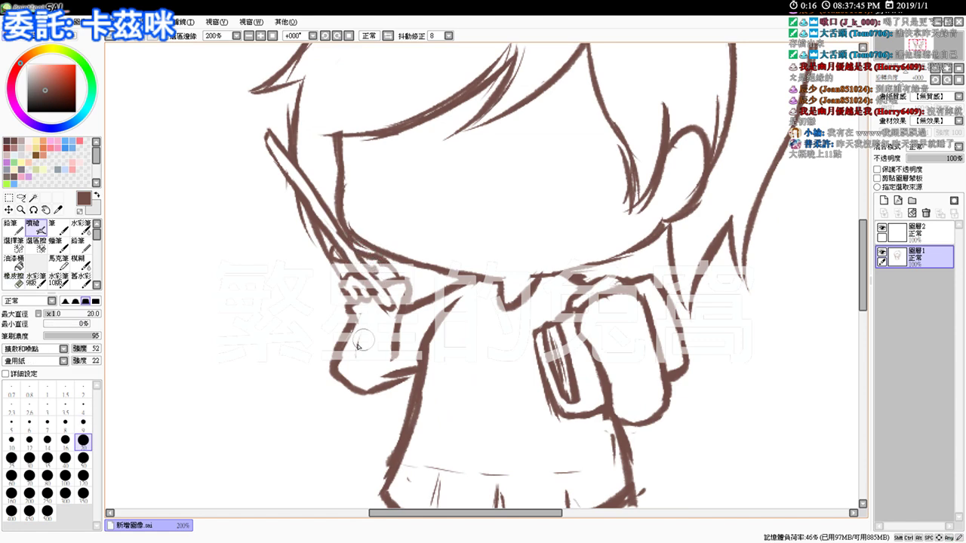
{"action": "key", "text": "e"}
{"action": "left_click_drag", "start_coordinate": [326, 249], "coordinate": [334, 258]}
{"action": "key", "text": "e"}
{"action": "key", "text": "e"}
{"action": "key", "text": "e"}
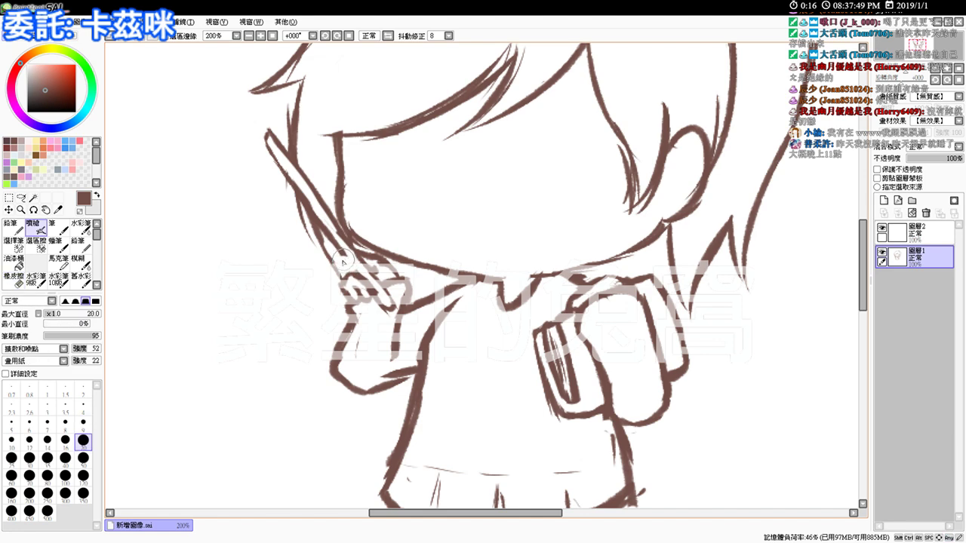
{"action": "left_click_drag", "start_coordinate": [340, 262], "coordinate": [353, 273]}
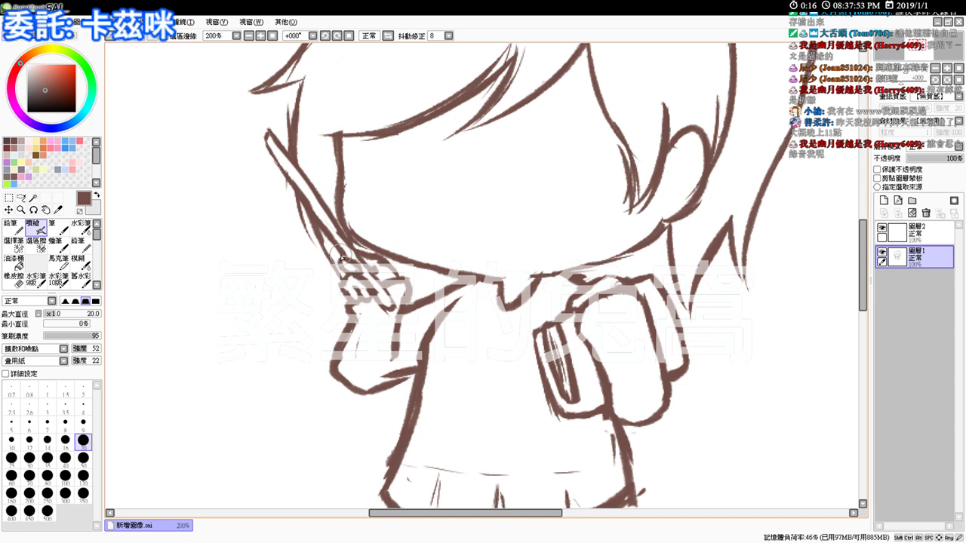
- Erase the overlaps between the chin line and the raised hand, and touch up the fingers around the stick
{"action": "key", "text": "e"}
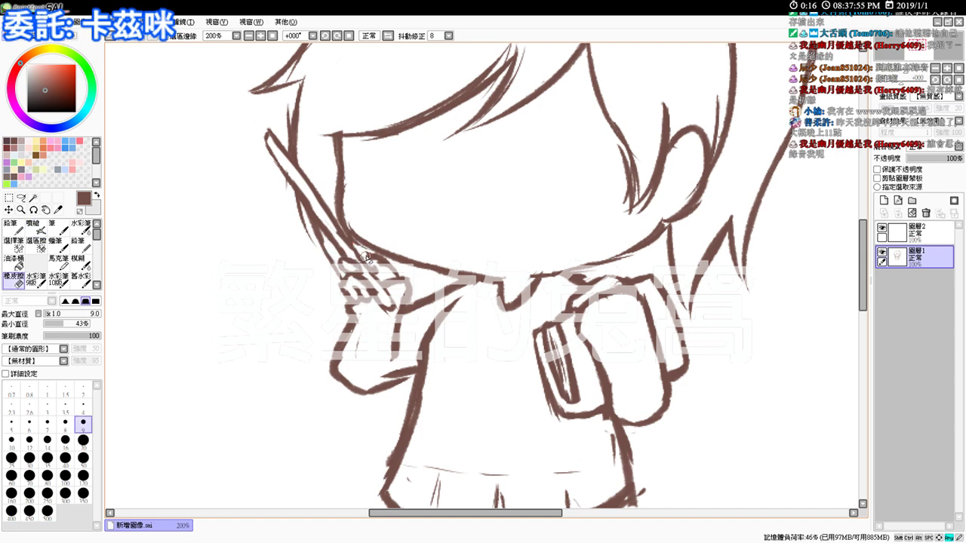
{"action": "key", "text": "e"}
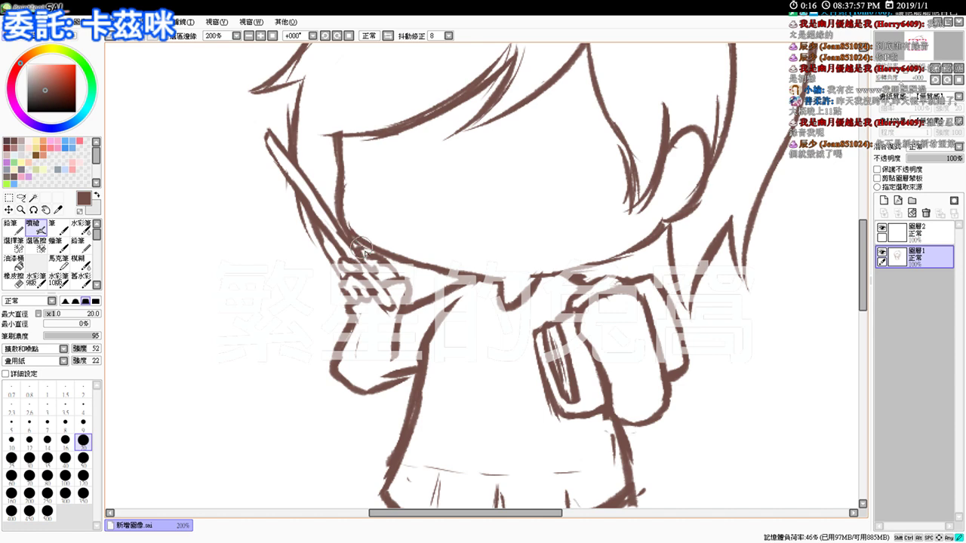
{"action": "key", "text": "e"}
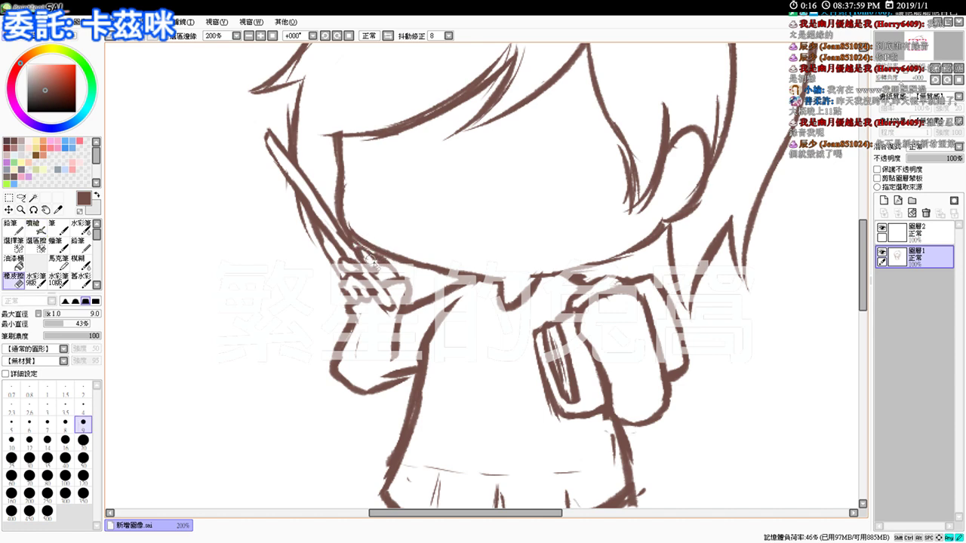
{"action": "key", "text": "e"}
{"action": "key", "text": "e"}
{"action": "key", "text": "e"}
{"action": "key", "text": "e"}
{"action": "left_click_drag", "start_coordinate": [383, 272], "coordinate": [387, 282]}
{"action": "key", "text": "e"}
- Redraw the cuff edge beside the raised hand and touch up the upper edge of the opposite sleeve
{"action": "key", "text": "space"}
{"action": "mouse_move", "coordinate": [310, 234]}
{"action": "left_mouse_down"}
{"action": "mouse_move", "coordinate": [327, 261]}
{"action": "mouse_move", "coordinate": [330, 246]}
{"action": "left_mouse_up"}
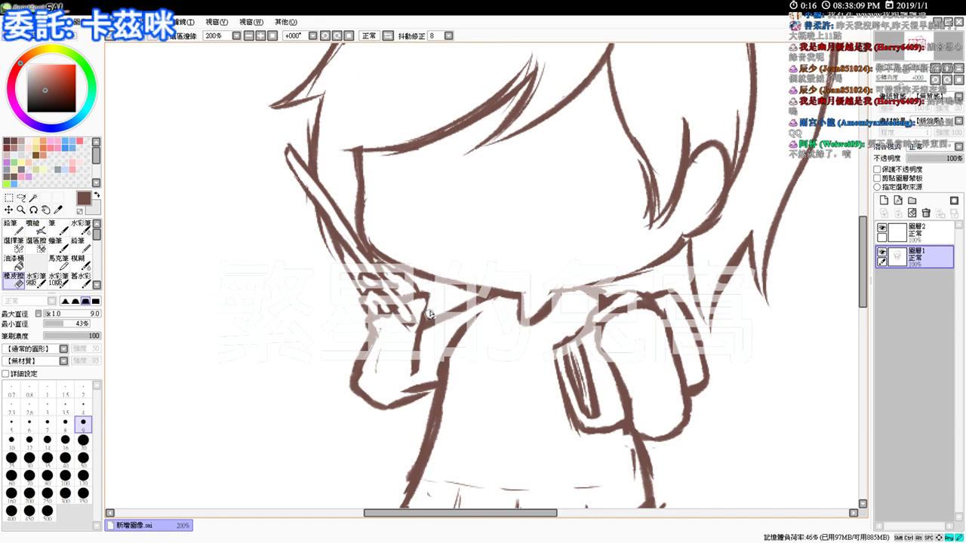
{"action": "key", "text": "v"}
{"action": "left_click_drag", "start_coordinate": [418, 288], "coordinate": [427, 306]}
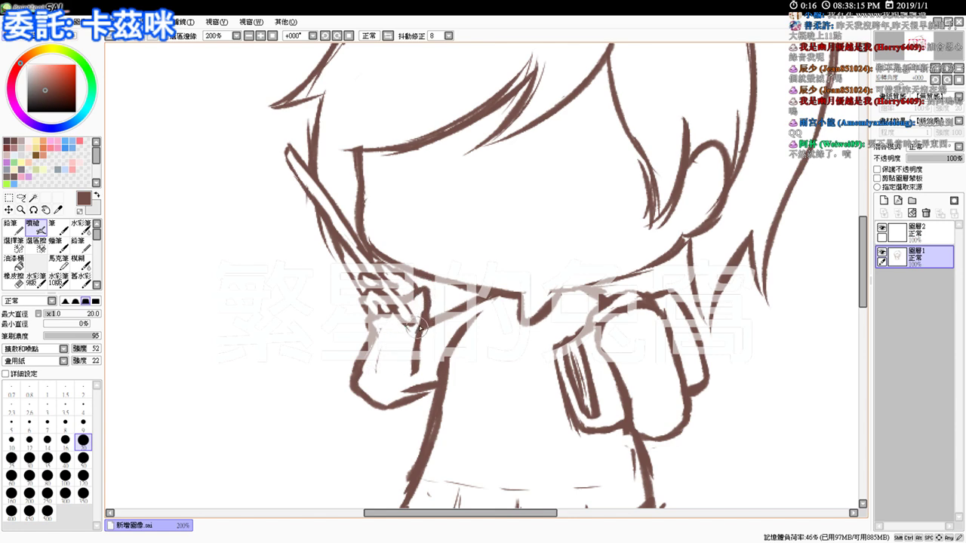
{"action": "left_click_drag", "start_coordinate": [379, 340], "coordinate": [374, 356]}
{"action": "left_click_drag", "start_coordinate": [726, 345], "coordinate": [661, 338]}
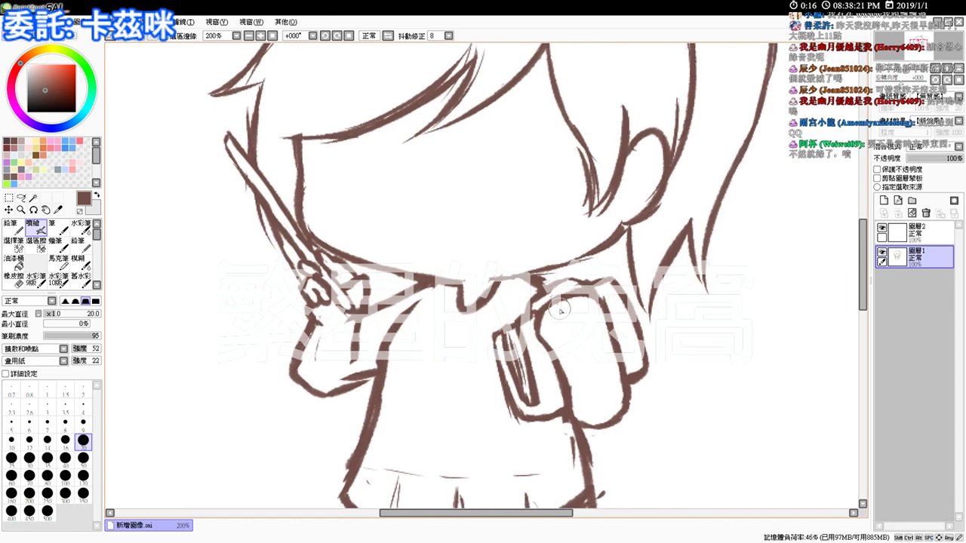
{"action": "left_click_drag", "start_coordinate": [564, 289], "coordinate": [557, 295]}
- Erase the side hair strand behind the stick and redraw it curving down to the raised hand
{"action": "key", "text": "e"}
{"action": "mouse_move", "coordinate": [253, 198]}
{"action": "left_mouse_down"}
{"action": "mouse_move", "coordinate": [260, 226]}
{"action": "mouse_move", "coordinate": [283, 243]}
{"action": "left_mouse_up"}
{"action": "key", "text": "e"}
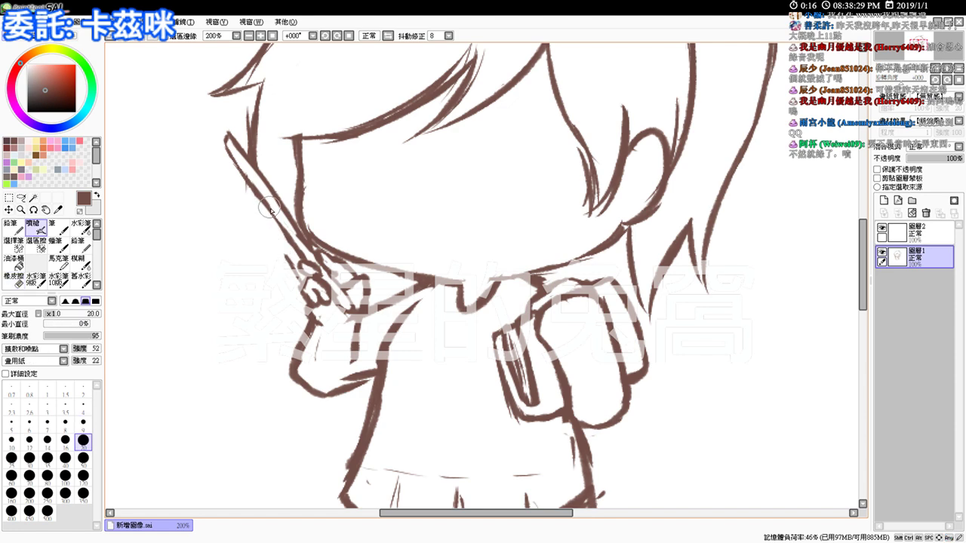
{"action": "mouse_move", "coordinate": [252, 182]}
{"action": "left_mouse_down"}
{"action": "mouse_move", "coordinate": [260, 235]}
{"action": "mouse_move", "coordinate": [281, 269]}
{"action": "mouse_move", "coordinate": [257, 195]}
{"action": "mouse_move", "coordinate": [267, 245]}
{"action": "mouse_move", "coordinate": [278, 270]}
{"action": "left_mouse_up"}
{"action": "left_click_drag", "start_coordinate": [285, 232], "coordinate": [285, 272]}
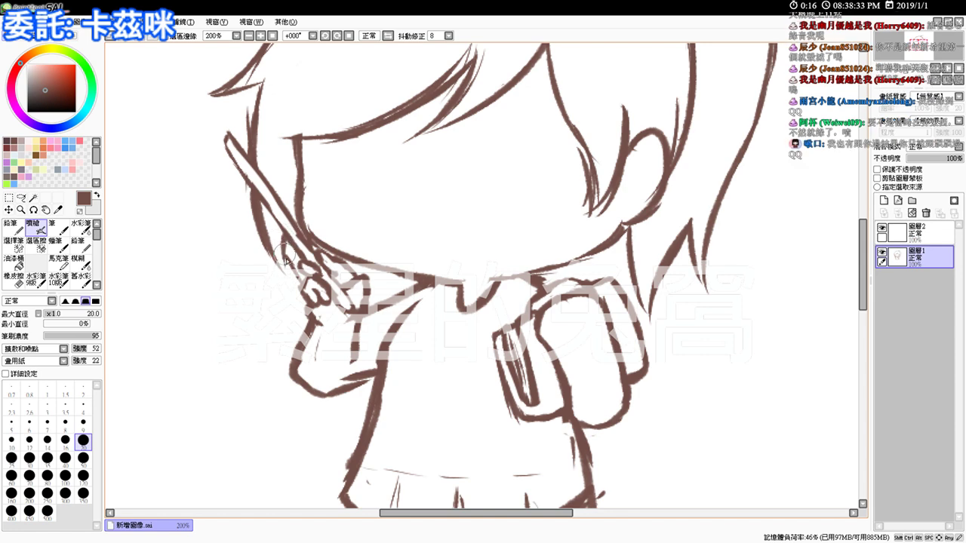
{"action": "key", "text": "ctrl+z"}
{"action": "key", "text": "ctrl+z"}
{"action": "mouse_move", "coordinate": [252, 200]}
{"action": "left_mouse_down"}
{"action": "mouse_move", "coordinate": [277, 265]}
{"action": "mouse_move", "coordinate": [286, 273]}
{"action": "mouse_move", "coordinate": [283, 235]}
{"action": "mouse_move", "coordinate": [300, 273]}
{"action": "left_mouse_up"}
{"action": "left_click_drag", "start_coordinate": [281, 238], "coordinate": [291, 268]}
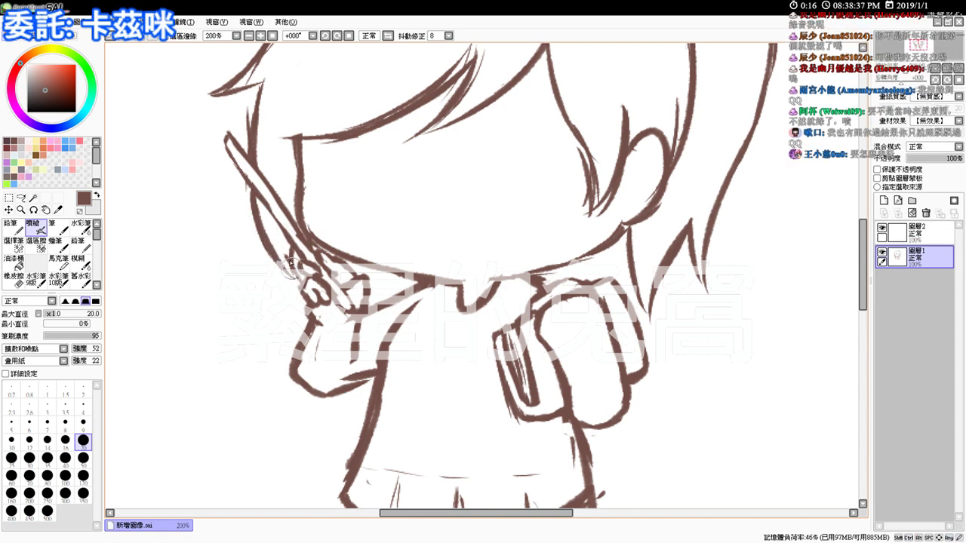
- Redraw the cheek contour below the fringe further inward, away from the stick, and erase the old contour
{"action": "left_click", "coordinate": [272, 35]}
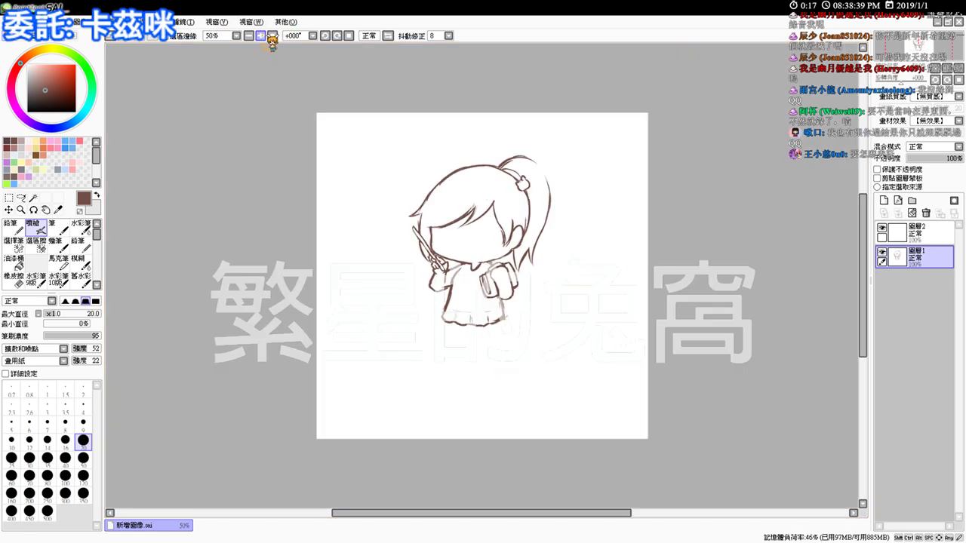
{"action": "left_click", "coordinate": [260, 36]}
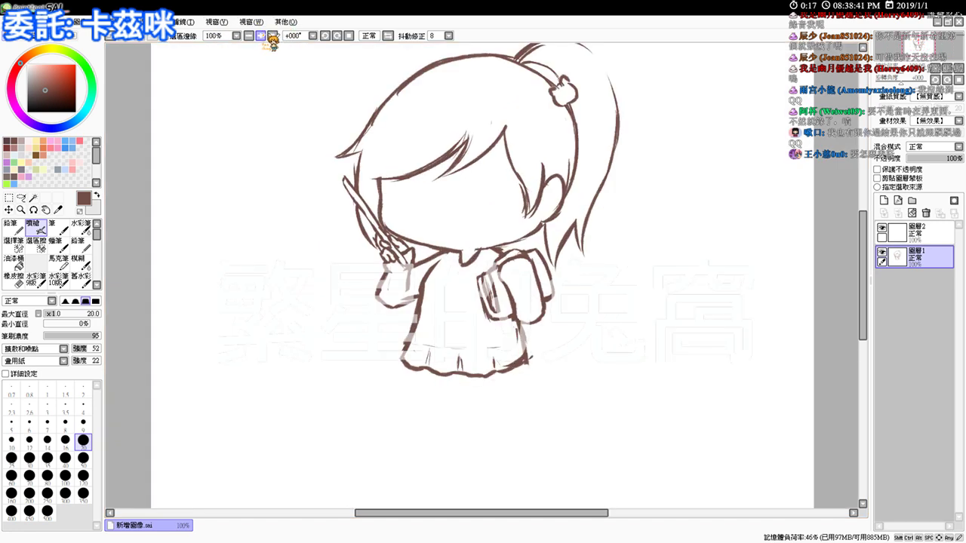
{"action": "left_click", "coordinate": [261, 36]}
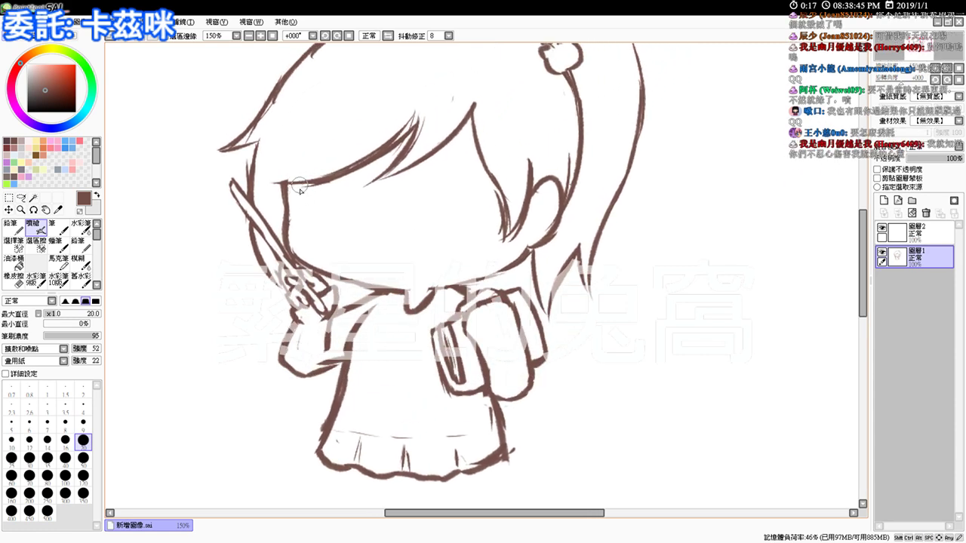
{"action": "left_click_drag", "start_coordinate": [298, 185], "coordinate": [302, 245]}
{"action": "key", "text": "e"}
{"action": "left_click_drag", "start_coordinate": [287, 181], "coordinate": [285, 215]}
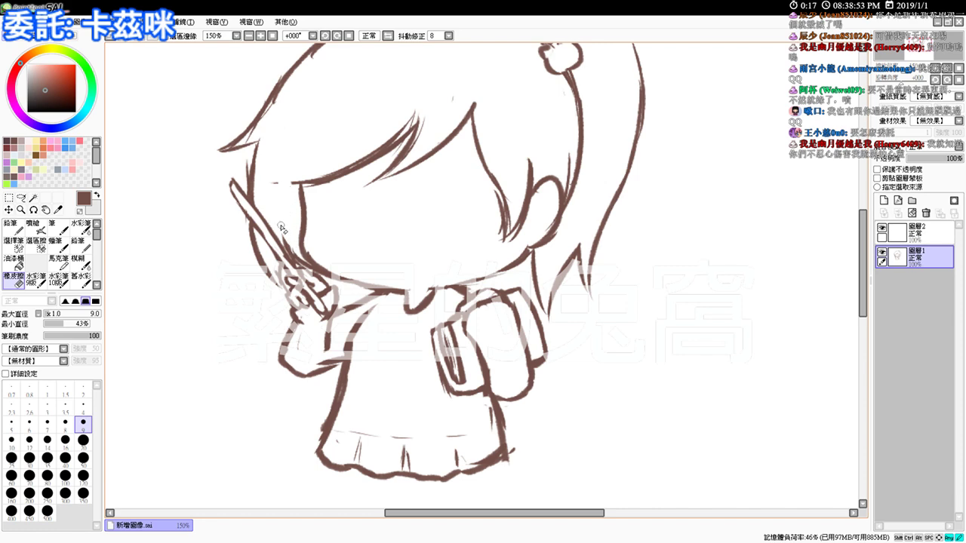
{"action": "left_click_drag", "start_coordinate": [296, 257], "coordinate": [300, 261]}
- Erase the outer hair tip and side strand around the stick, and redraw the strand between the stick and cheek
{"action": "key", "text": "b"}
{"action": "left_click_drag", "start_coordinate": [344, 152], "coordinate": [356, 193]}
{"action": "key", "text": "e"}
{"action": "left_click_drag", "start_coordinate": [264, 183], "coordinate": [245, 200]}
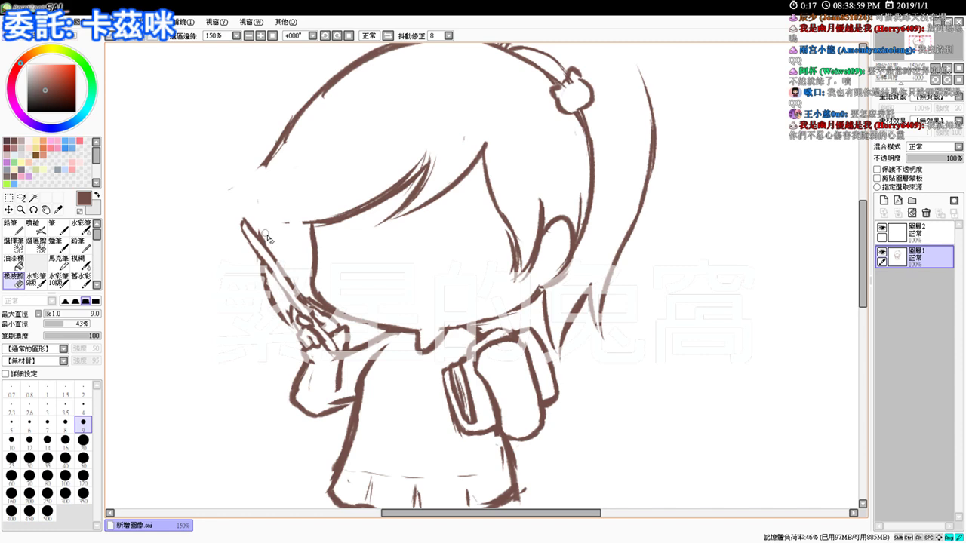
{"action": "left_click_drag", "start_coordinate": [268, 287], "coordinate": [261, 271]}
{"action": "key", "text": "v"}
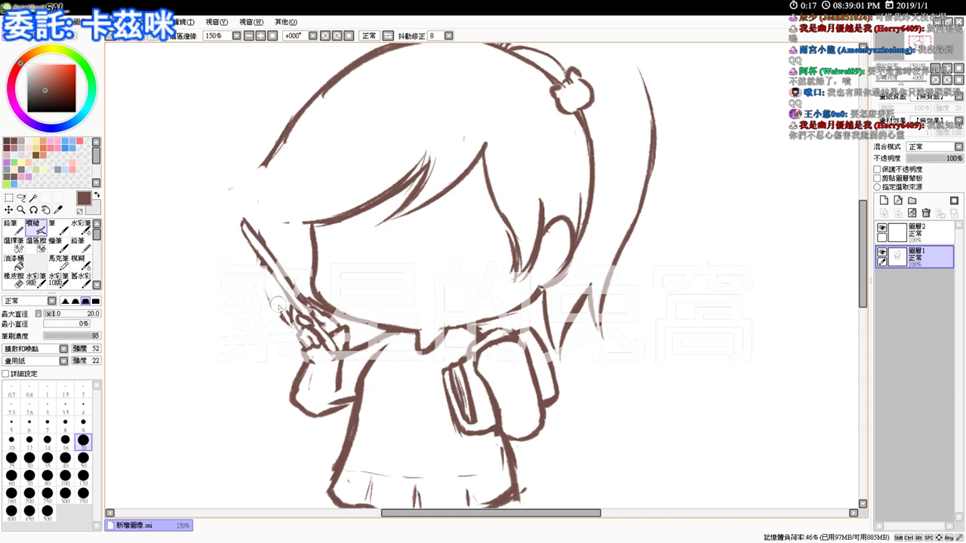
{"action": "left_click_drag", "start_coordinate": [285, 178], "coordinate": [280, 219]}
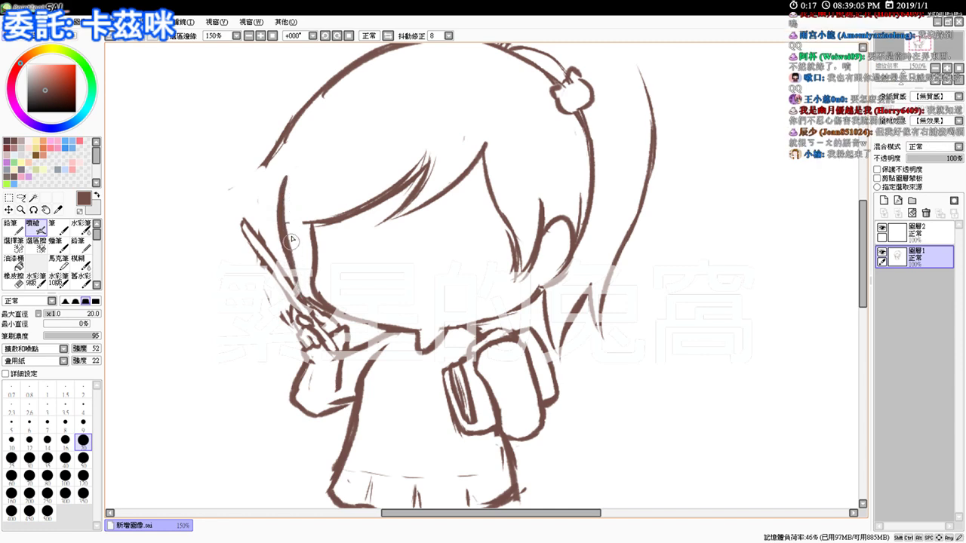
{"action": "key", "text": "ctrl+z"}
{"action": "left_click_drag", "start_coordinate": [282, 194], "coordinate": [280, 258]}
{"action": "left_click_drag", "start_coordinate": [276, 219], "coordinate": [291, 276]}
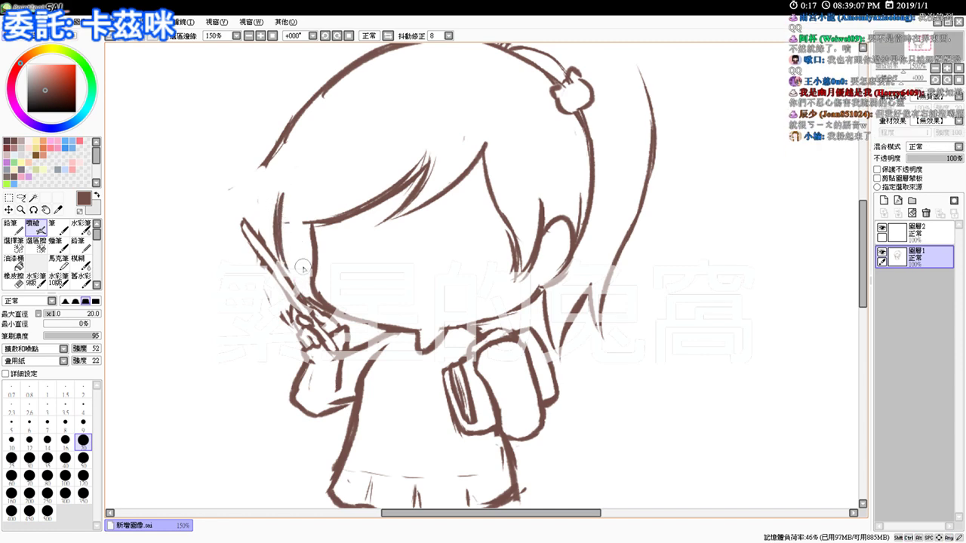
- Redraw the outward-flicked hair tip above the stick, joining the head outline to the side strand
{"action": "mouse_move", "coordinate": [283, 132]}
{"action": "left_mouse_down"}
{"action": "mouse_move", "coordinate": [254, 186]}
{"action": "mouse_move", "coordinate": [241, 189]}
{"action": "mouse_move", "coordinate": [281, 178]}
{"action": "mouse_move", "coordinate": [273, 188]}
{"action": "mouse_move", "coordinate": [283, 175]}
{"action": "mouse_move", "coordinate": [287, 246]}
{"action": "mouse_move", "coordinate": [278, 137]}
{"action": "left_mouse_up"}
{"action": "key", "text": "e"}
{"action": "left_click_drag", "start_coordinate": [270, 157], "coordinate": [284, 131]}
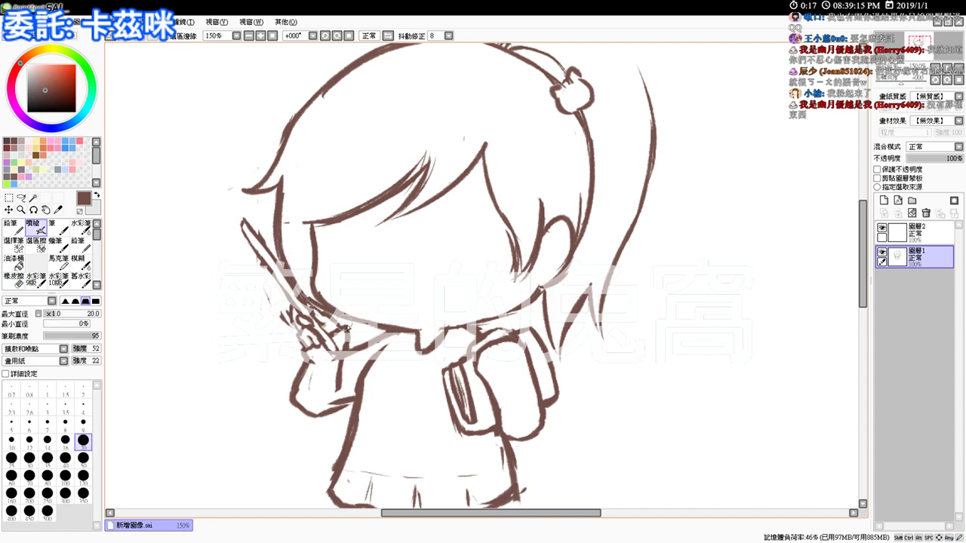
- Erase the rough strands in front of the ear and redraw them as a clean, pointed side lock
{"action": "left_click_drag", "start_coordinate": [438, 314], "coordinate": [416, 286]}
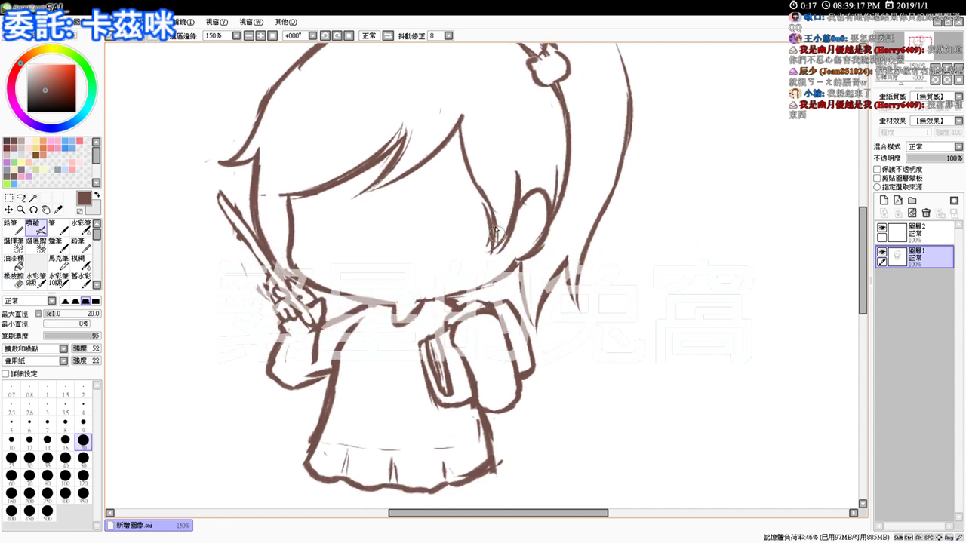
{"action": "key", "text": "e"}
{"action": "key", "text": "b"}
{"action": "left_click_drag", "start_coordinate": [480, 195], "coordinate": [487, 267]}
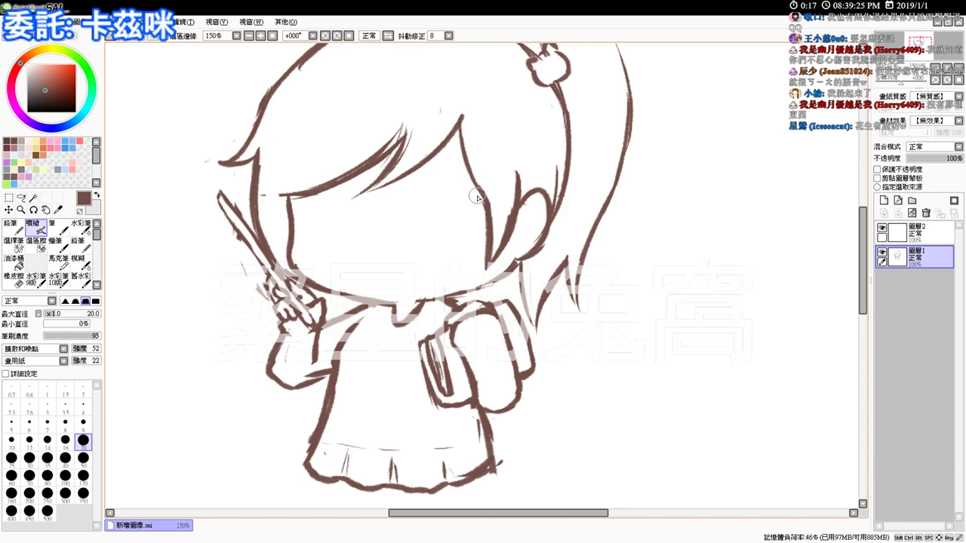
- Thin the doubled line along the fringe's edge and add a small curved line inside the ear
{"action": "key", "text": "e"}
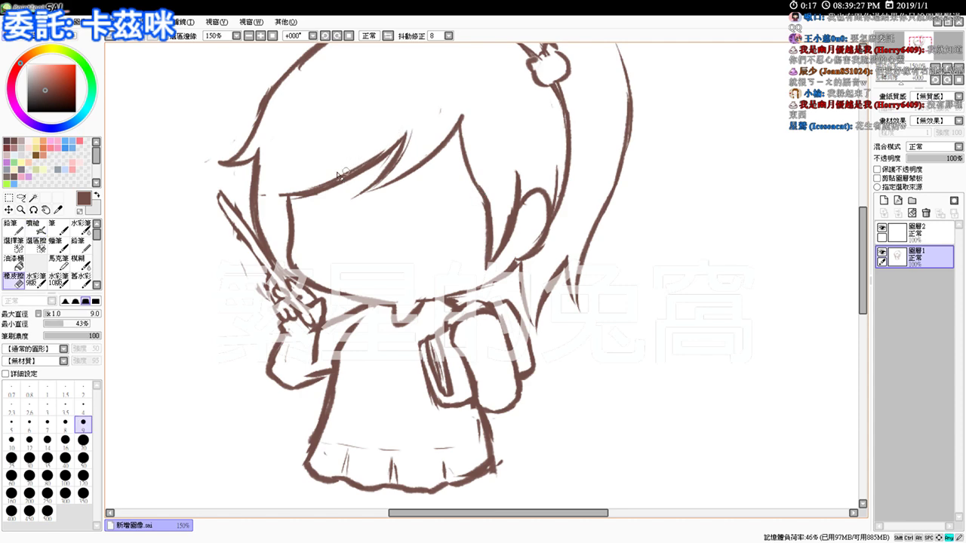
{"action": "key", "text": "e"}
{"action": "scroll", "coordinate": [501, 241], "scroll_direction": "down", "scroll_amount": 1}
{"action": "mouse_move", "coordinate": [517, 209]}
{"action": "left_mouse_down"}
{"action": "mouse_move", "coordinate": [529, 187]}
{"action": "mouse_move", "coordinate": [519, 213]}
{"action": "left_mouse_up"}
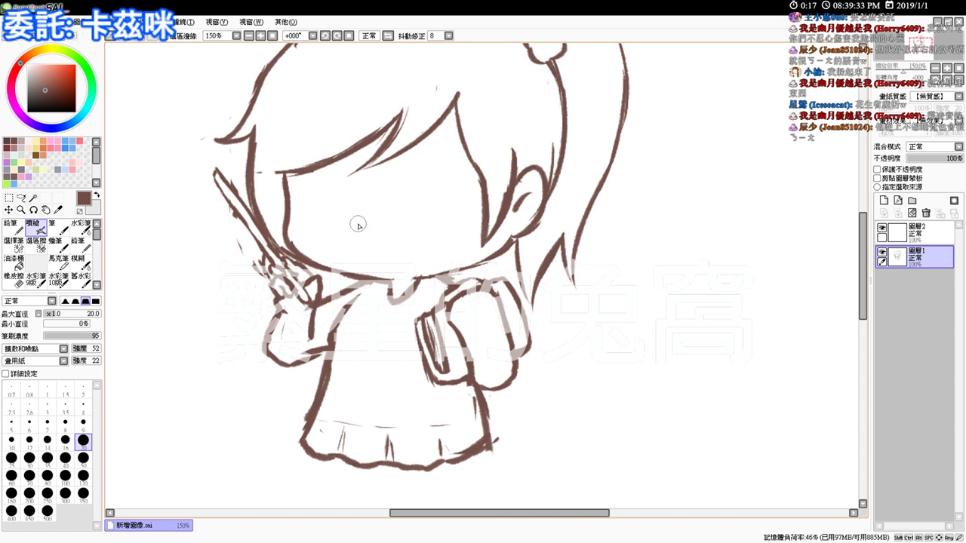
- Erase the stray dash at the fringe's outer end and touch up the side strand behind the stick
{"action": "key", "text": "e"}
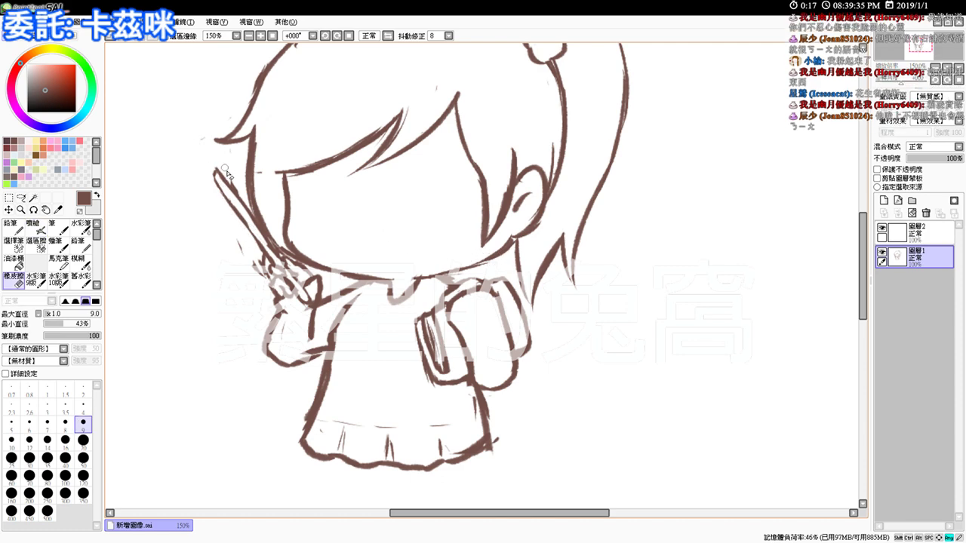
{"action": "key", "text": "b"}
{"action": "left_click_drag", "start_coordinate": [248, 189], "coordinate": [253, 205]}
{"action": "key", "text": "e"}
{"action": "left_click_drag", "start_coordinate": [259, 171], "coordinate": [262, 179]}
{"action": "key", "text": "b"}
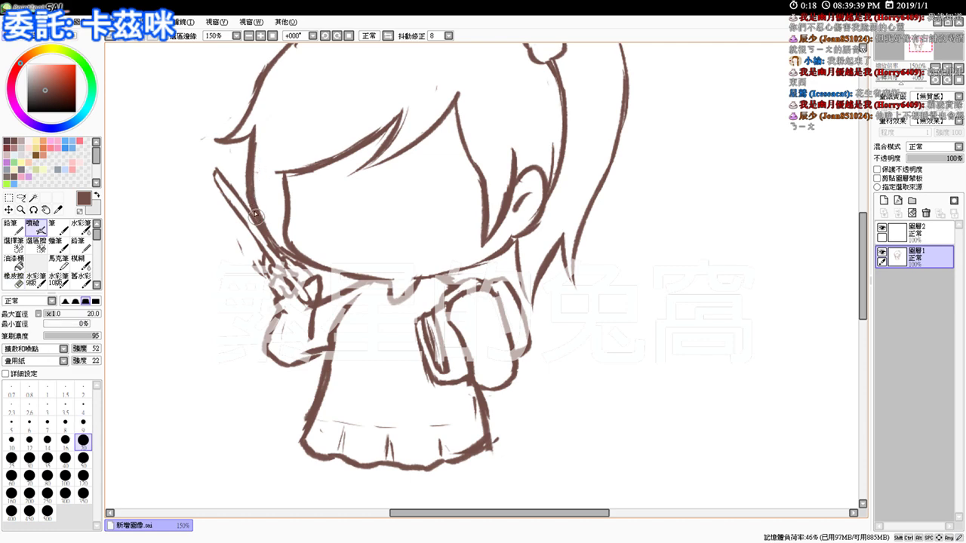
- Erase the leftover marks beside the hair tip and the old strand remnants next to the raised hand
{"action": "key", "text": "e"}
{"action": "mouse_move", "coordinate": [206, 137]}
{"action": "left_mouse_down"}
{"action": "mouse_move", "coordinate": [193, 143]}
{"action": "mouse_move", "coordinate": [229, 152]}
{"action": "left_mouse_up"}
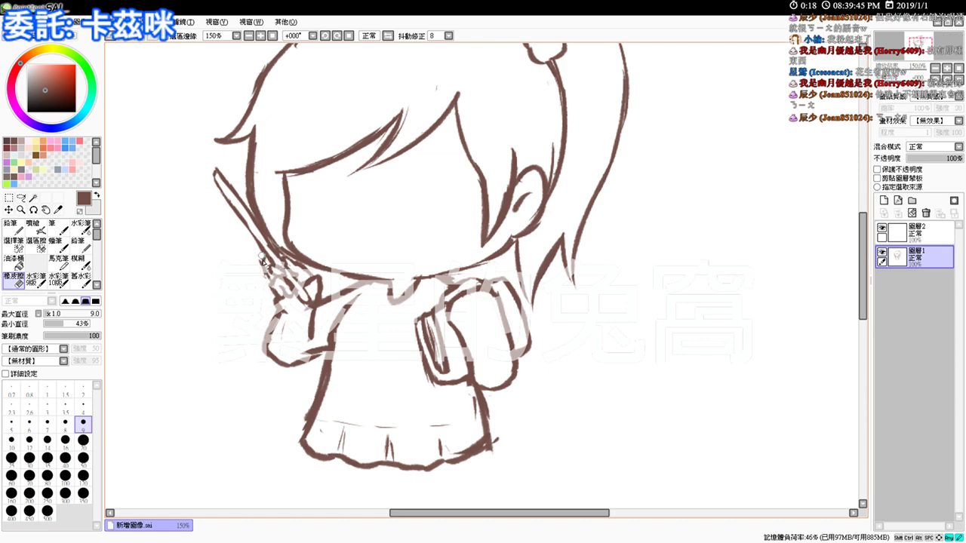
{"action": "key", "text": "e"}
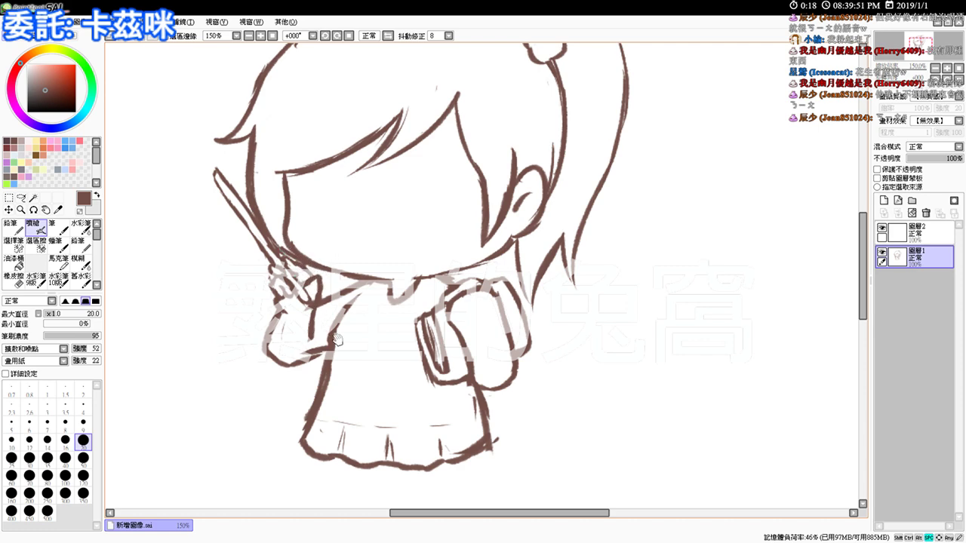
- Redraw the raised sleeve's lower edge up to the dress and erase the rough lines around its cuff
{"action": "left_click_drag", "start_coordinate": [341, 294], "coordinate": [322, 240]}
{"action": "left_click_drag", "start_coordinate": [280, 306], "coordinate": [304, 299]}
{"action": "left_click_drag", "start_coordinate": [301, 300], "coordinate": [306, 297]}
{"action": "key", "text": "e"}
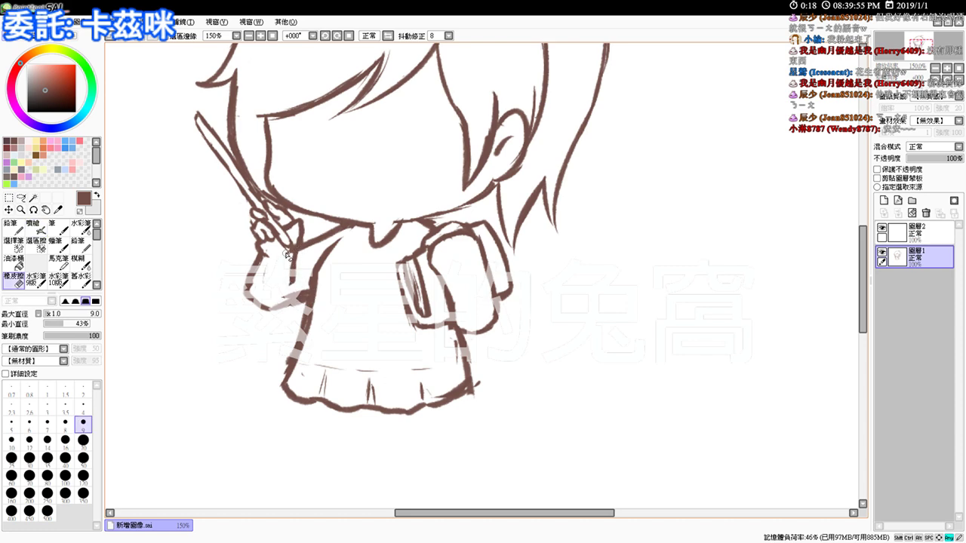
{"action": "key", "text": "v"}
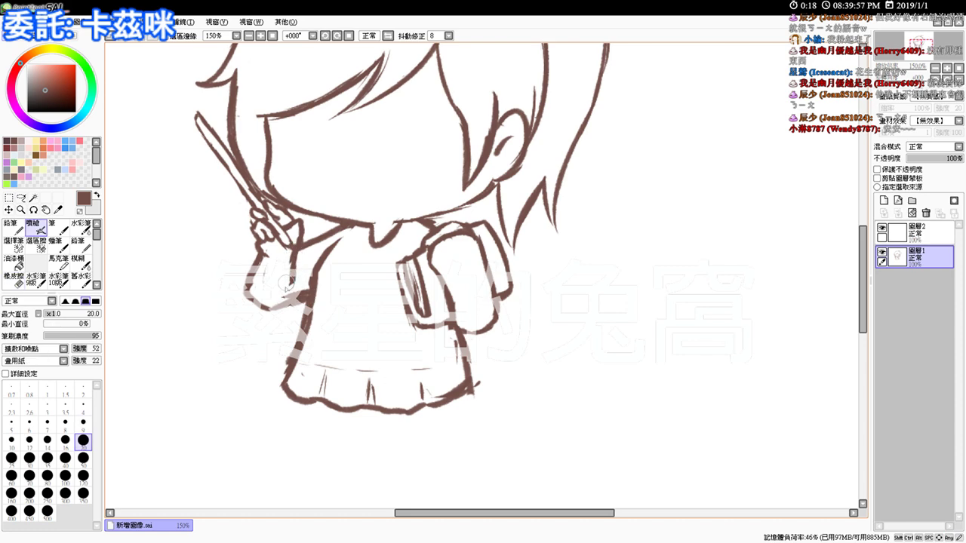
{"action": "key", "text": "e"}
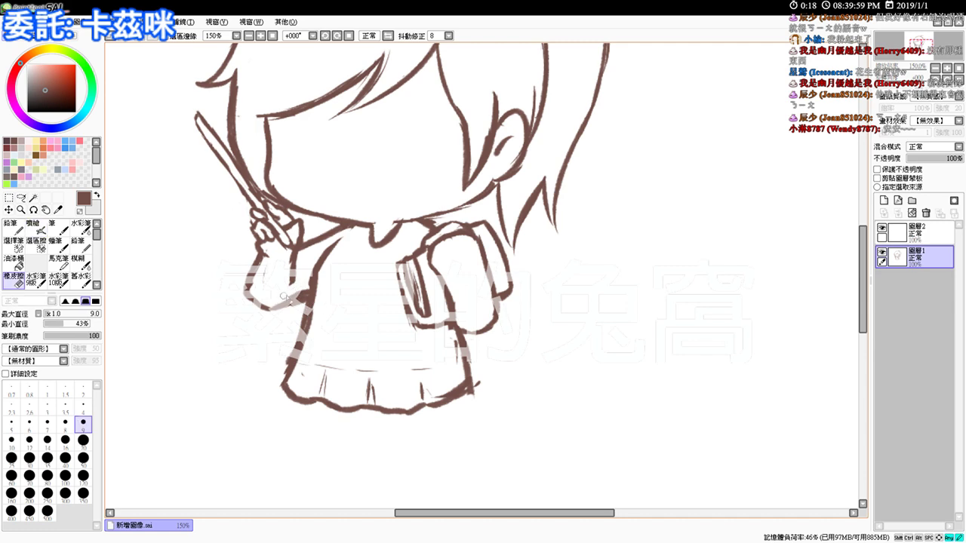
{"action": "left_click_drag", "start_coordinate": [293, 288], "coordinate": [310, 303]}
{"action": "key", "text": "v"}
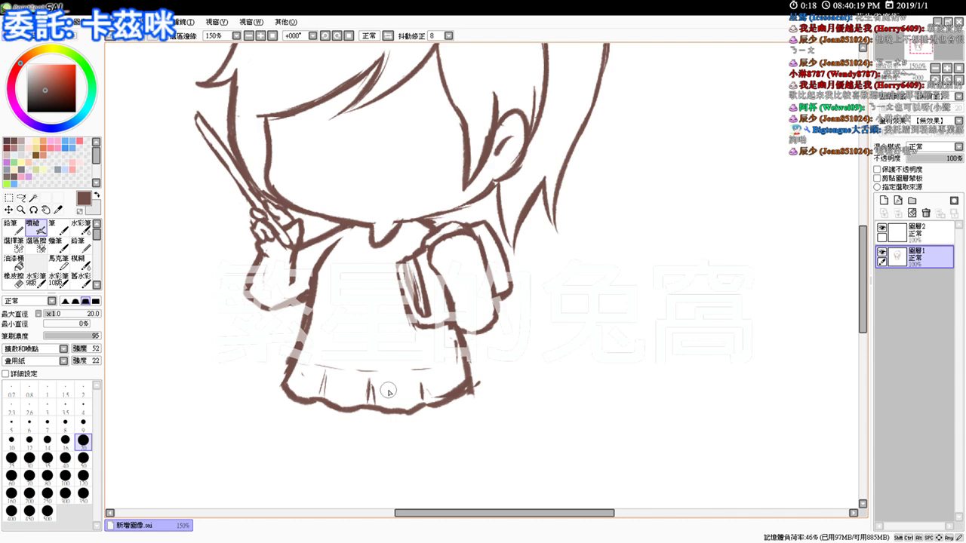
- Add short pleat lines near the ruffle's outer end below the folded sleeve and touch up the hem corner
{"action": "key", "text": "e"}
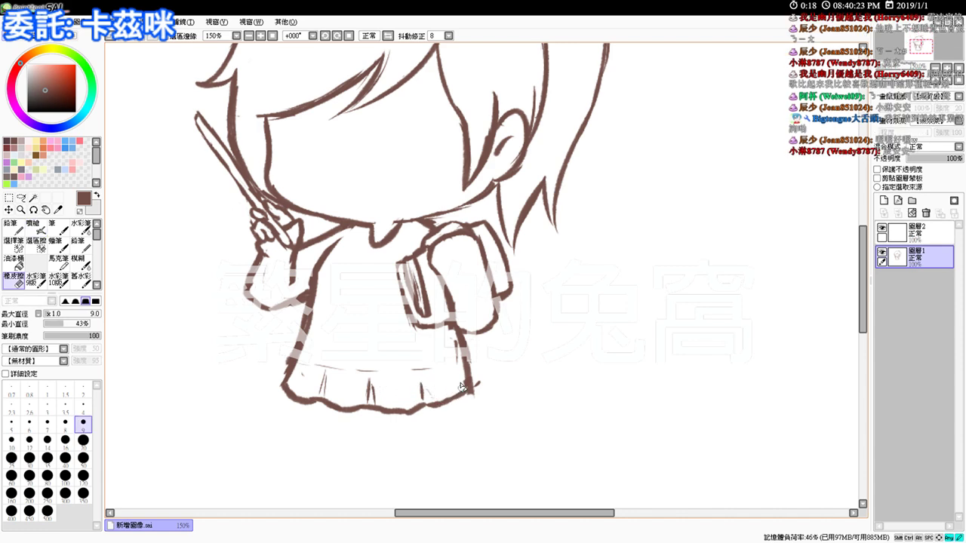
{"action": "key", "text": "e"}
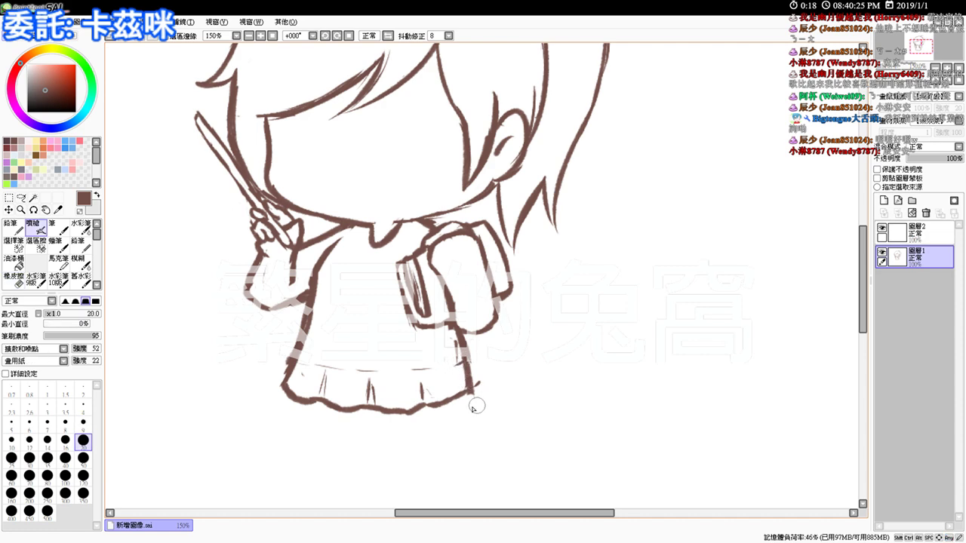
{"action": "key", "text": "e"}
{"action": "key", "text": "e"}
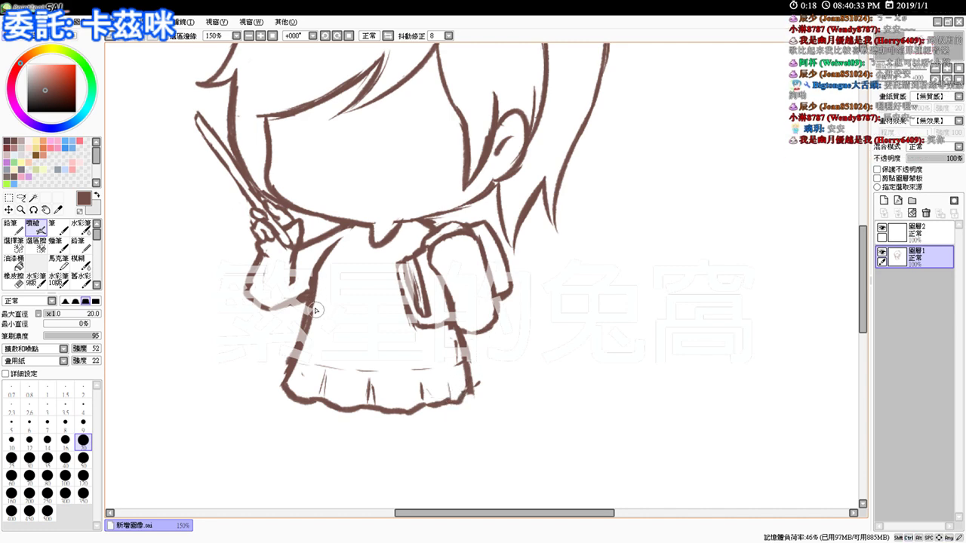
- Redraw both sides of the dress with a narrower waist and erase the old outlines
{"action": "mouse_move", "coordinate": [331, 247]}
{"action": "left_mouse_down"}
{"action": "mouse_move", "coordinate": [317, 273]}
{"action": "mouse_move", "coordinate": [317, 328]}
{"action": "mouse_move", "coordinate": [286, 396]}
{"action": "mouse_move", "coordinate": [315, 335]}
{"action": "mouse_move", "coordinate": [288, 394]}
{"action": "left_mouse_up"}
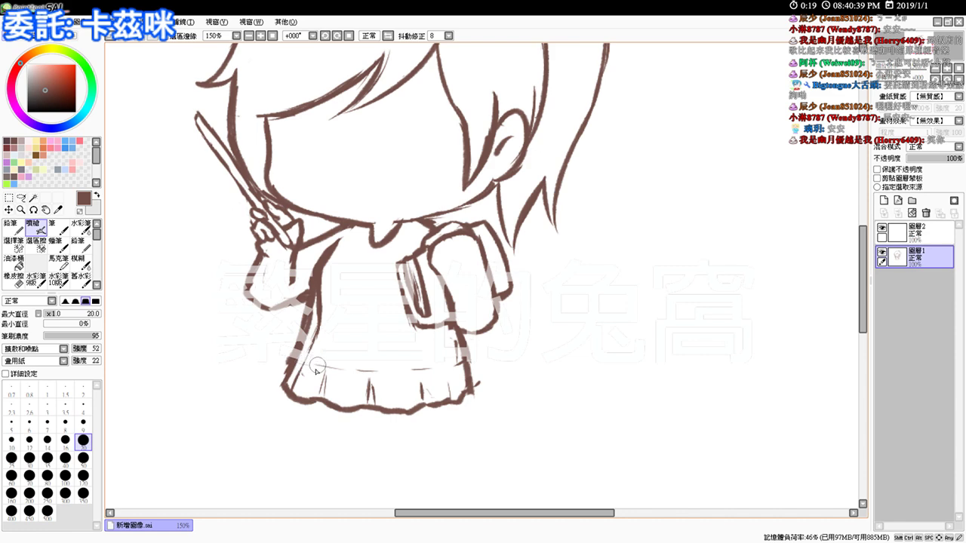
{"action": "left_click_drag", "start_coordinate": [447, 332], "coordinate": [474, 398]}
{"action": "key", "text": "e"}
{"action": "left_click_drag", "start_coordinate": [456, 335], "coordinate": [473, 366]}
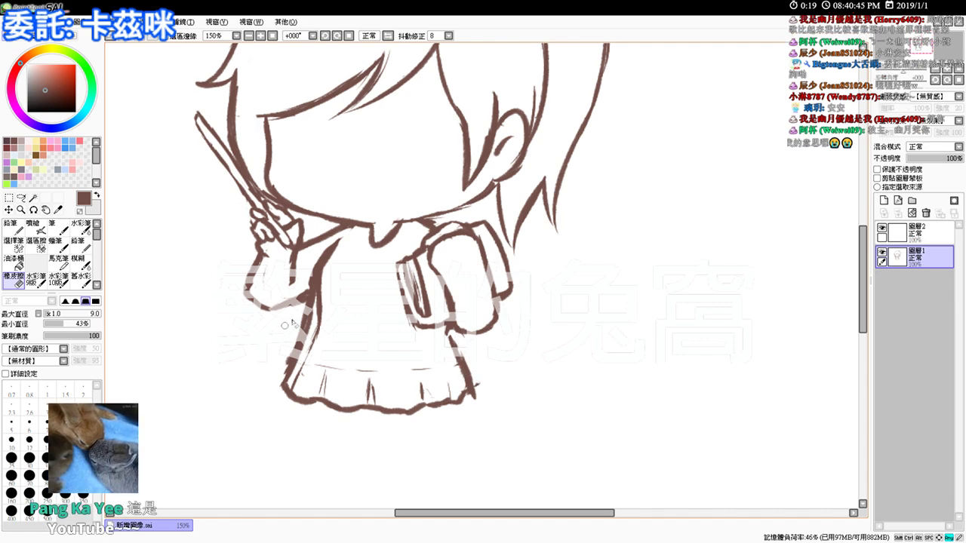
{"action": "mouse_move", "coordinate": [311, 302]}
{"action": "left_mouse_down"}
{"action": "mouse_move", "coordinate": [297, 329]}
{"action": "mouse_move", "coordinate": [307, 333]}
{"action": "mouse_move", "coordinate": [290, 377]}
{"action": "left_mouse_up"}
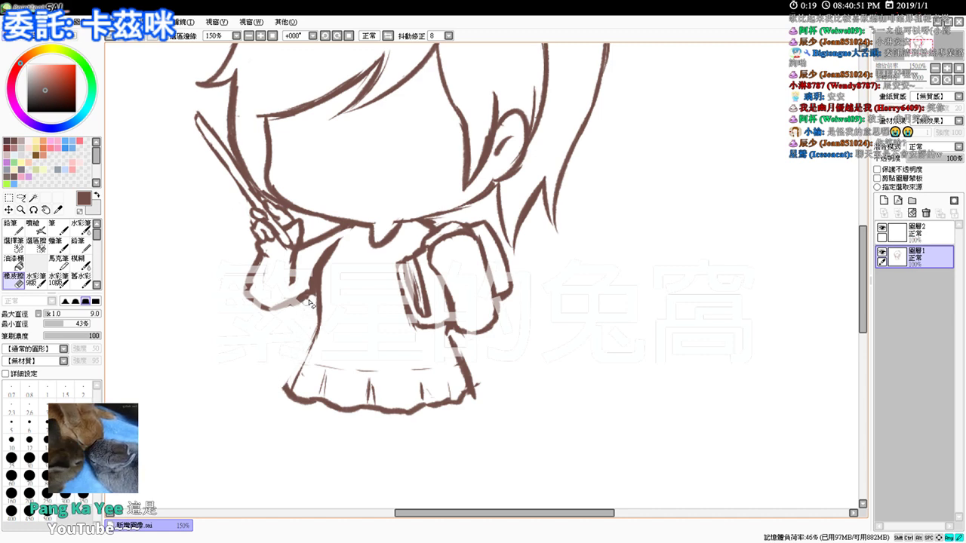
- Redraw the flared skirt edge below the raised sleeve and thin the bodice line above it
{"action": "key", "text": "b"}
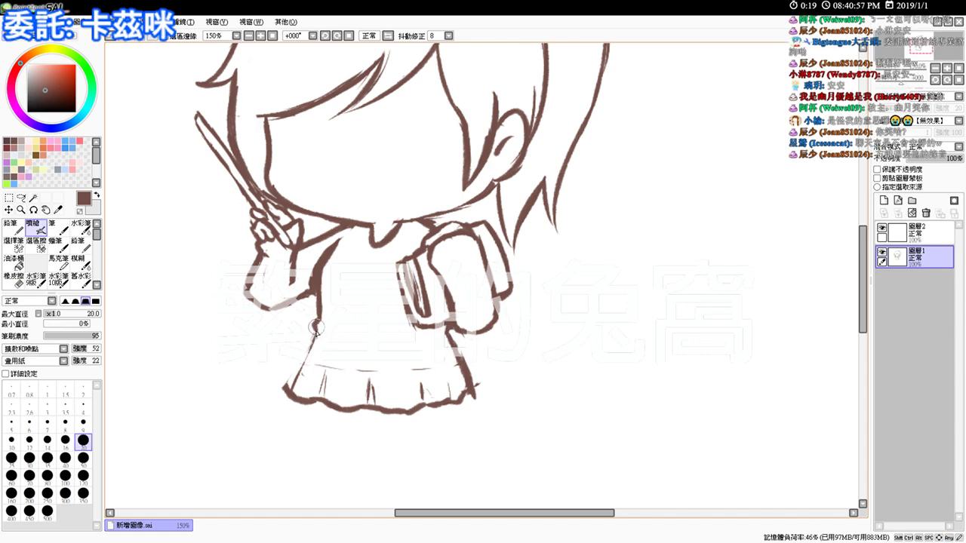
{"action": "left_click_drag", "start_coordinate": [308, 340], "coordinate": [287, 388]}
{"action": "key", "text": "e"}
{"action": "left_click_drag", "start_coordinate": [314, 357], "coordinate": [298, 383]}
{"action": "key", "text": "b"}
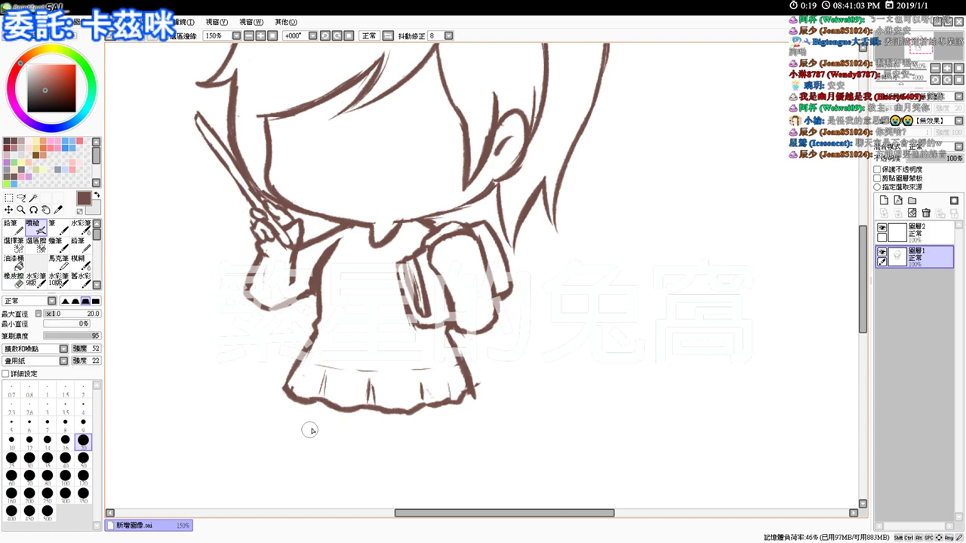
{"action": "key", "text": "e"}
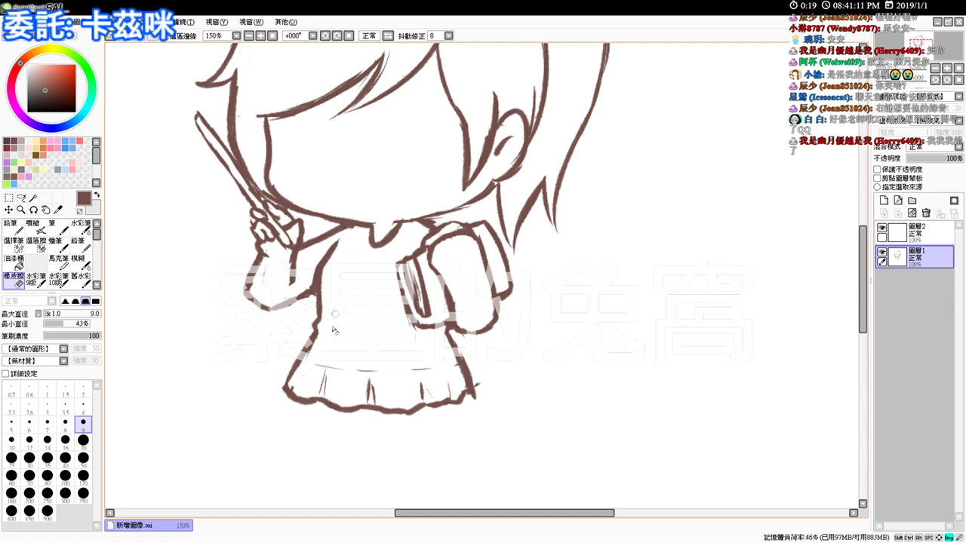
- Draw short slanted fold strokes on the front of the dress
{"action": "key", "text": "b"}
{"action": "left_click_drag", "start_coordinate": [445, 377], "coordinate": [430, 347]}
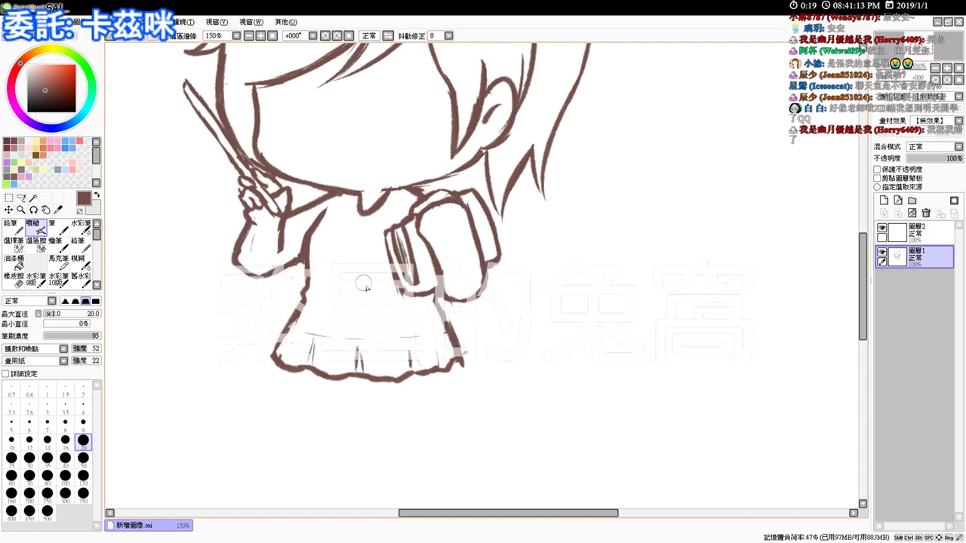
{"action": "left_click_drag", "start_coordinate": [350, 257], "coordinate": [362, 280]}
{"action": "mouse_move", "coordinate": [469, 360]}
{"action": "left_mouse_down"}
{"action": "mouse_move", "coordinate": [476, 343]}
{"action": "mouse_move", "coordinate": [451, 334]}
{"action": "left_mouse_up"}
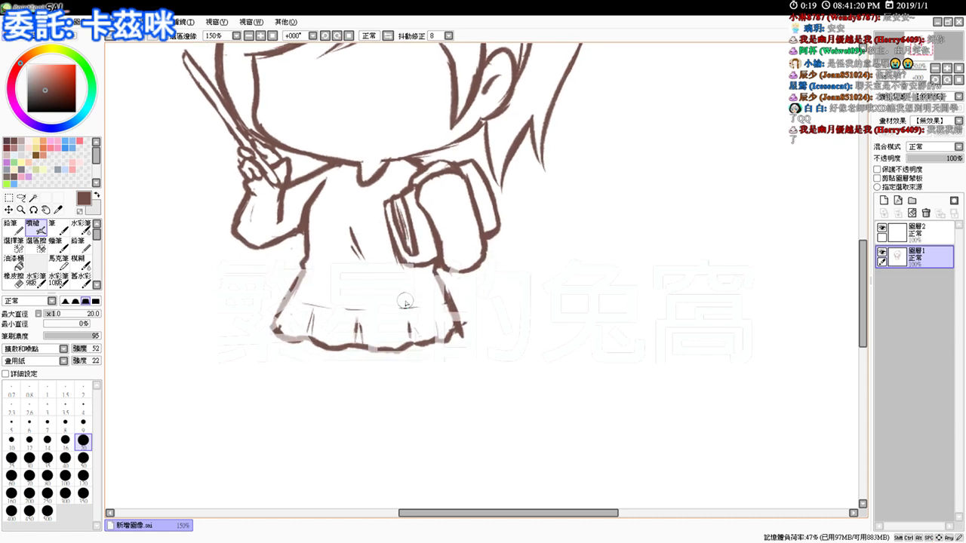
- Try to draw straight tapering leg lines below the skirt hem
{"action": "left_click", "coordinate": [273, 35]}
{"action": "left_click", "coordinate": [260, 36]}
{"action": "left_click", "coordinate": [260, 35]}
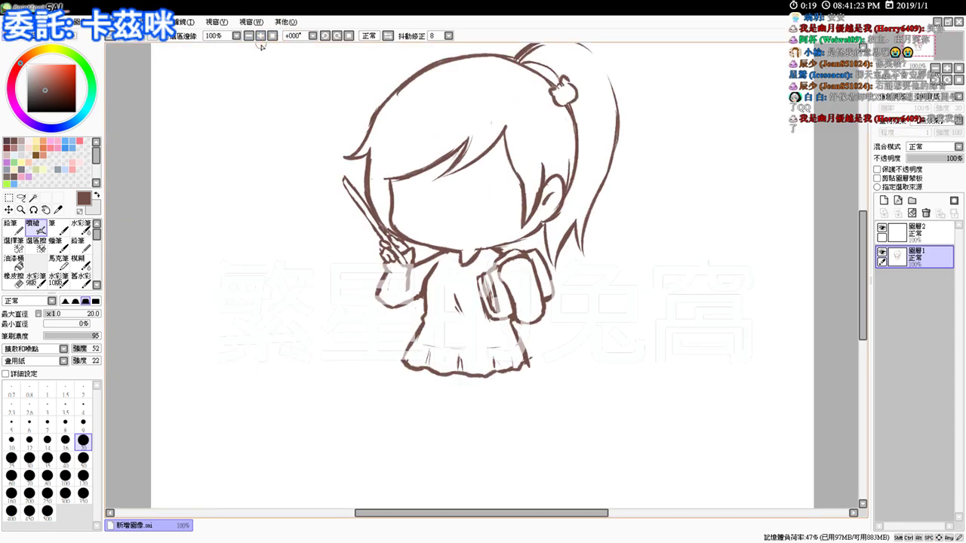
{"action": "left_click", "coordinate": [260, 35]}
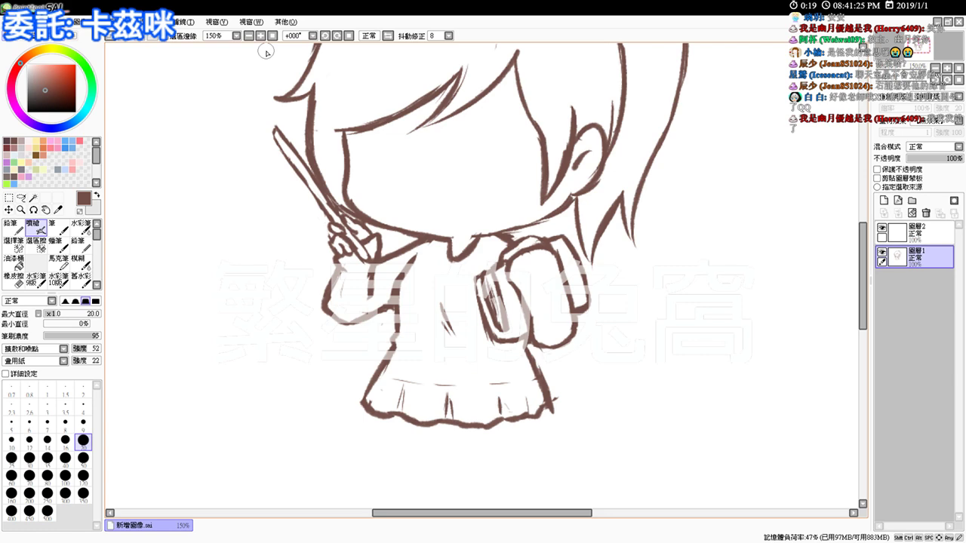
{"action": "key", "text": "space"}
{"action": "left_click_drag", "start_coordinate": [519, 372], "coordinate": [507, 296]}
{"action": "key", "text": "space"}
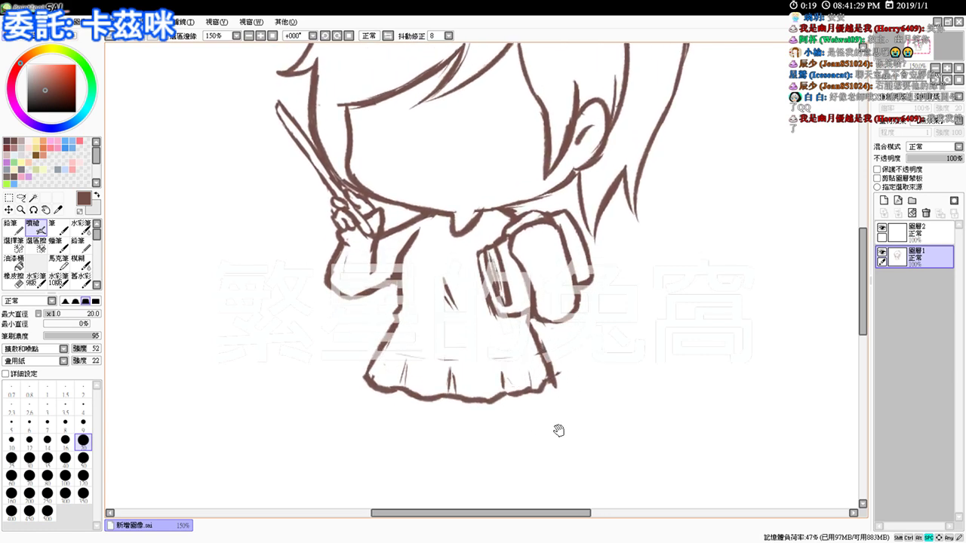
{"action": "left_click_drag", "start_coordinate": [556, 430], "coordinate": [536, 380]}
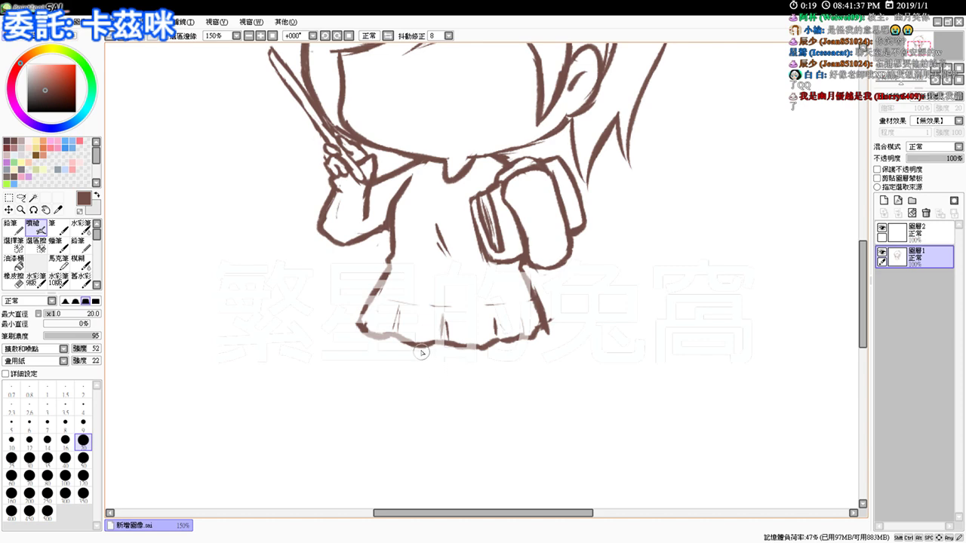
{"action": "left_click_drag", "start_coordinate": [400, 337], "coordinate": [405, 420]}
{"action": "key", "text": "ctrl+z"}
{"action": "left_click_drag", "start_coordinate": [393, 335], "coordinate": [400, 426]}
{"action": "mouse_move", "coordinate": [439, 340]}
{"action": "left_mouse_down"}
{"action": "mouse_move", "coordinate": [426, 424]}
{"action": "mouse_move", "coordinate": [439, 364]}
{"action": "mouse_move", "coordinate": [433, 420]}
{"action": "left_mouse_up"}
{"action": "key", "text": "ctrl+z"}
{"action": "left_click_drag", "start_coordinate": [471, 343], "coordinate": [483, 422]}
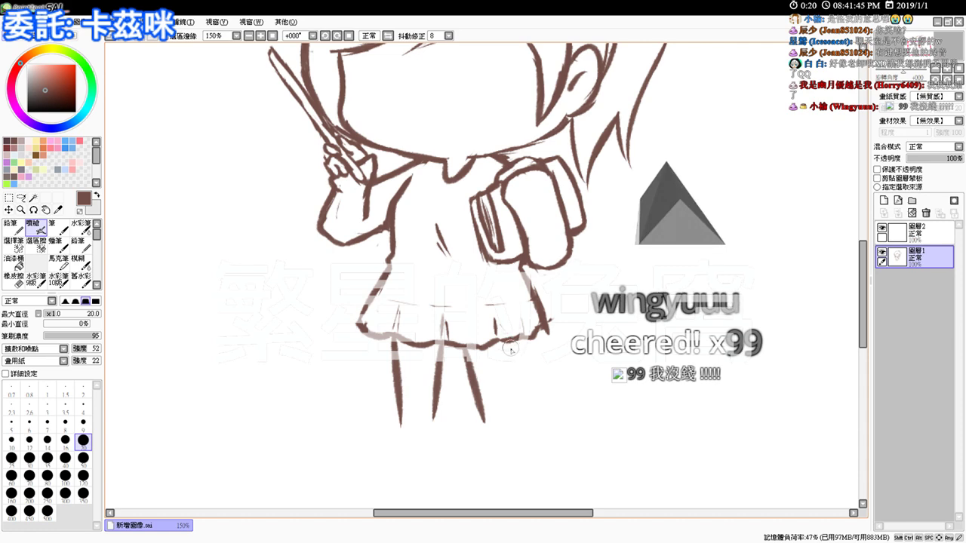
{"action": "key", "text": "ctrl+z"}
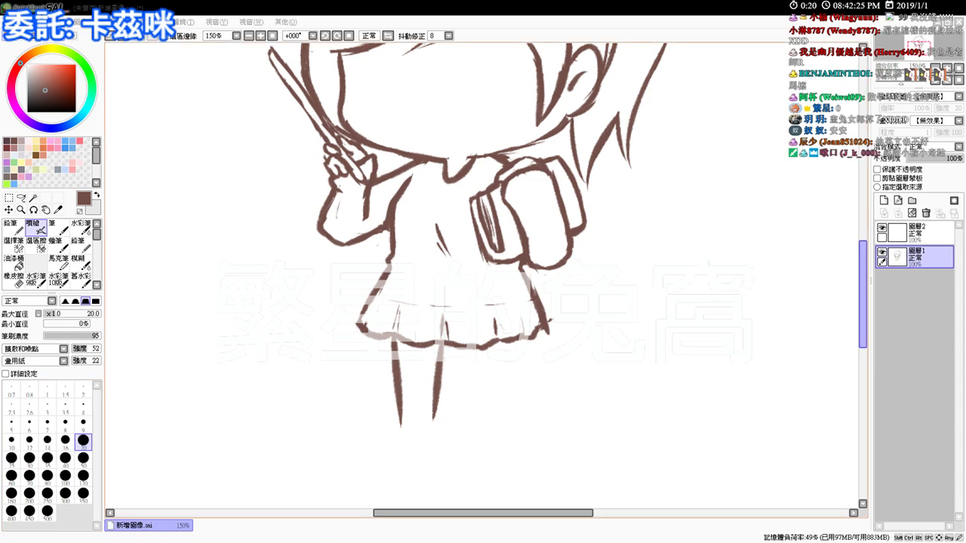
- Try to draw the second leg's line slanting outward below the hem
{"action": "left_click_drag", "start_coordinate": [863, 324], "coordinate": [870, 327]}
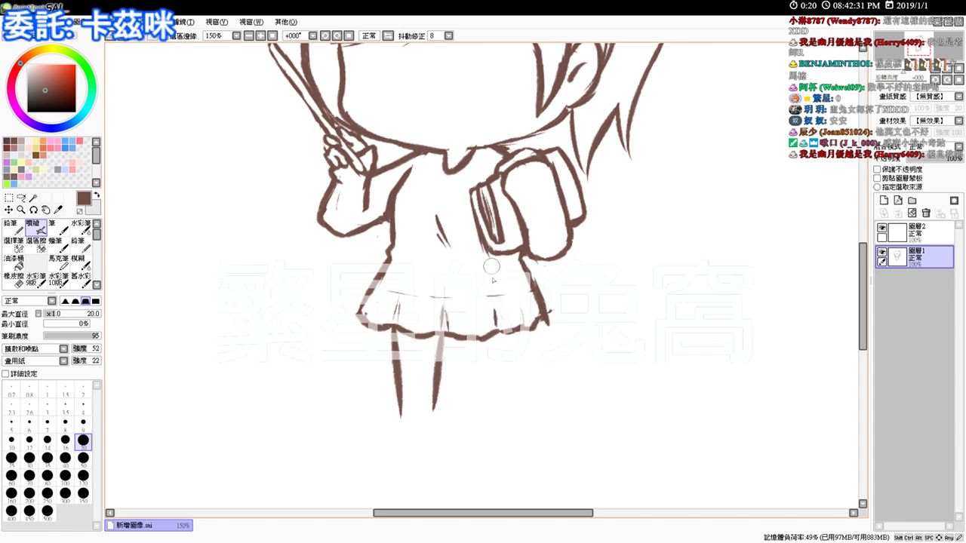
{"action": "left_click_drag", "start_coordinate": [453, 332], "coordinate": [469, 404]}
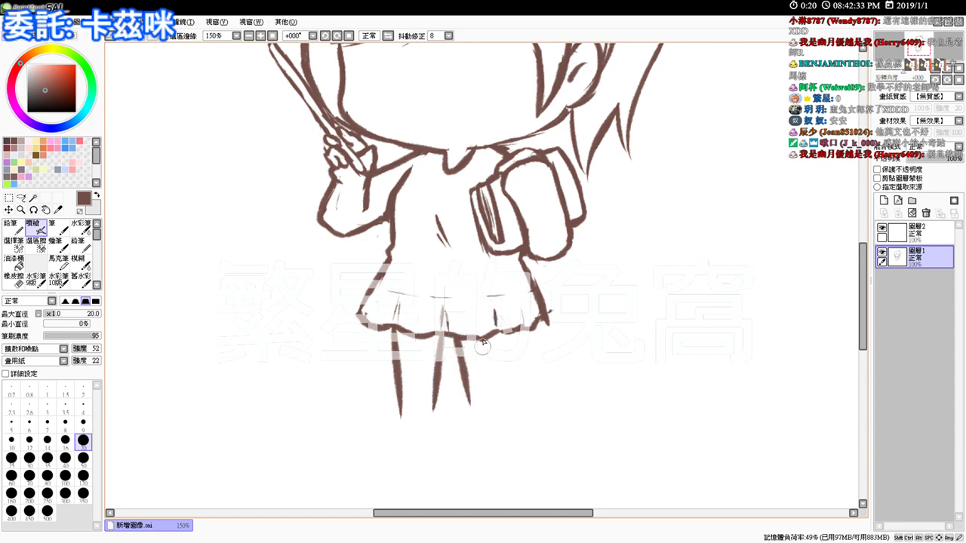
{"action": "left_click_drag", "start_coordinate": [460, 332], "coordinate": [486, 411]}
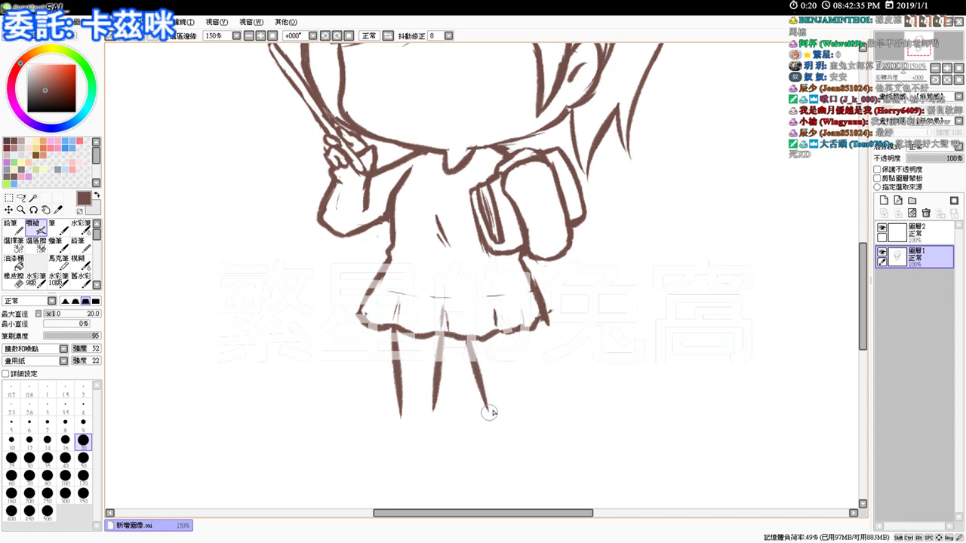
{"action": "key", "text": "ctrl+z"}
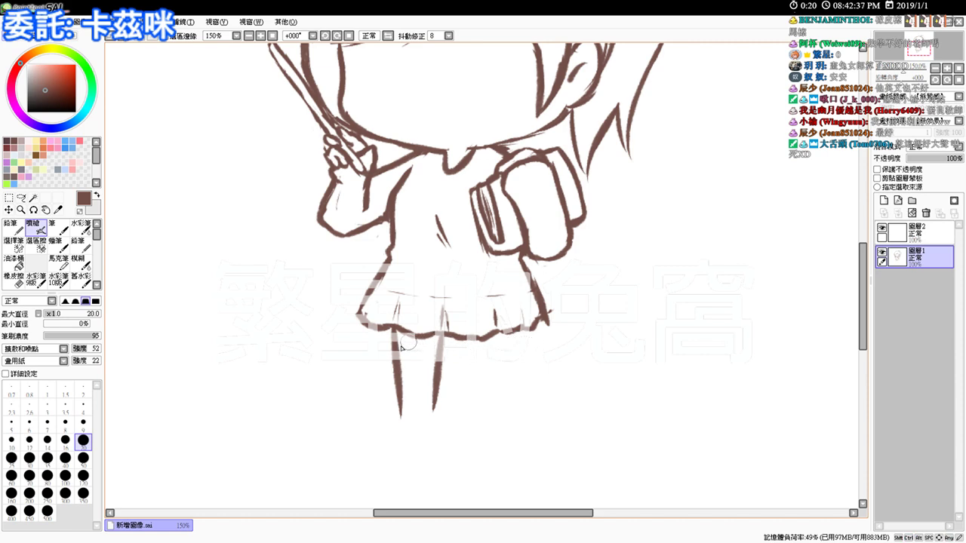
- Erase the first leg's two straight lines below the hem
{"action": "key", "text": "e"}
{"action": "mouse_move", "coordinate": [396, 332]}
{"action": "left_mouse_down"}
{"action": "mouse_move", "coordinate": [407, 435]}
{"action": "mouse_move", "coordinate": [405, 399]}
{"action": "left_mouse_up"}
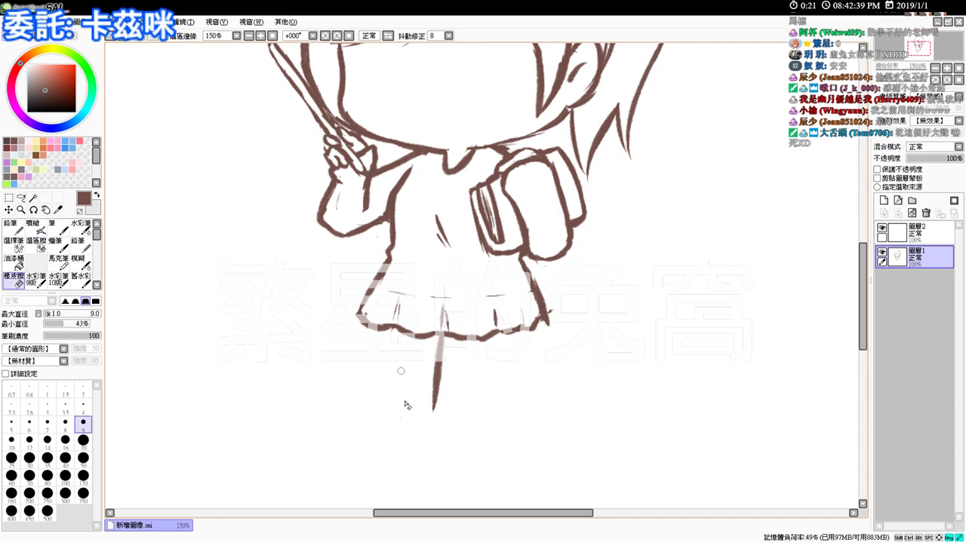
{"action": "mouse_move", "coordinate": [445, 344]}
{"action": "left_mouse_down"}
{"action": "mouse_move", "coordinate": [431, 414]}
{"action": "mouse_move", "coordinate": [429, 405]}
{"action": "left_mouse_up"}
- Draw the standing leg's two sides below the hem, with one slanting inward and the other nearly vertical
{"action": "key", "text": "v"}
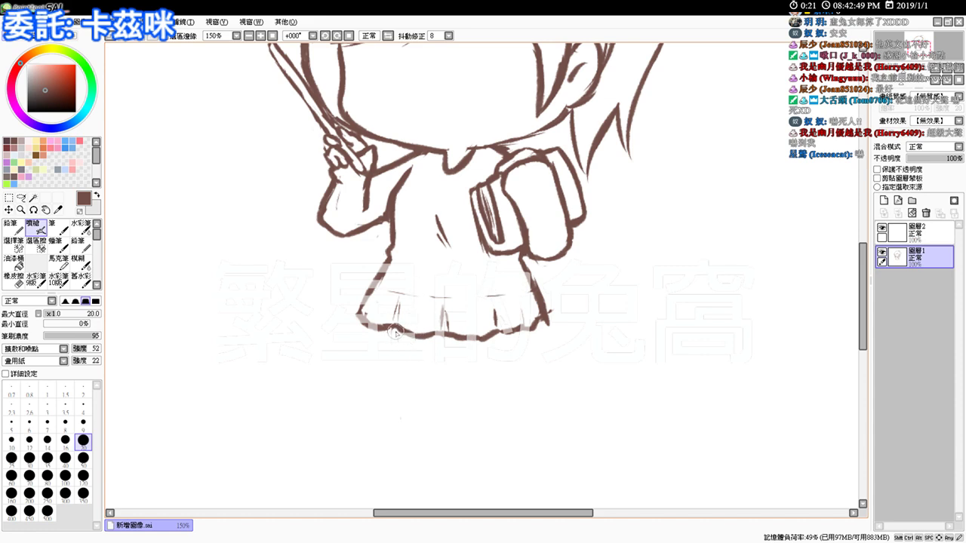
{"action": "left_click_drag", "start_coordinate": [400, 336], "coordinate": [420, 390]}
{"action": "key", "text": "ctrl+z"}
{"action": "left_click_drag", "start_coordinate": [408, 337], "coordinate": [430, 411]}
{"action": "key", "text": "ctrl+z"}
{"action": "left_click_drag", "start_coordinate": [408, 336], "coordinate": [436, 409]}
{"action": "left_click_drag", "start_coordinate": [452, 336], "coordinate": [459, 411]}
{"action": "key", "text": "ctrl+z"}
{"action": "left_click_drag", "start_coordinate": [454, 337], "coordinate": [461, 409]}
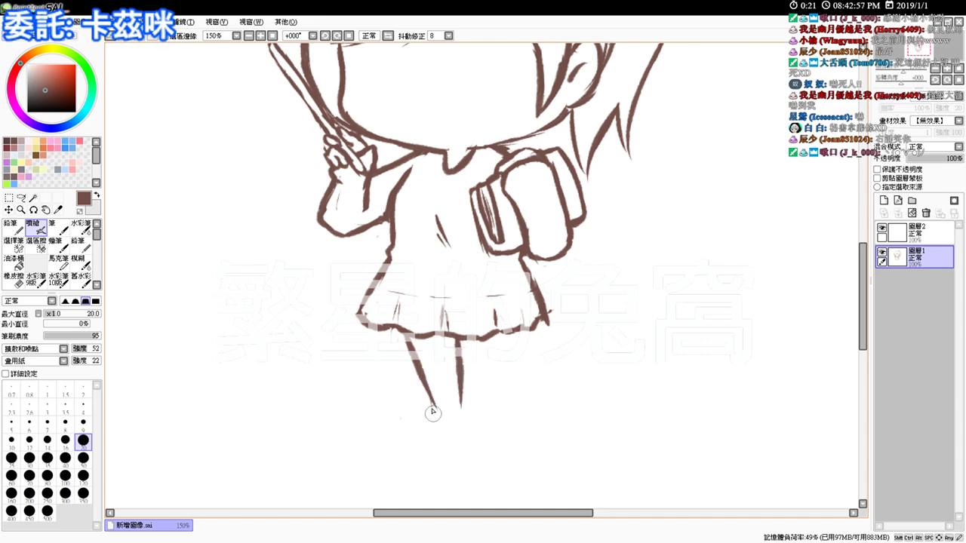
- Draw a small pointed foot closing the lower end of the standing leg
{"action": "left_click_drag", "start_coordinate": [432, 410], "coordinate": [427, 430]}
{"action": "key", "text": "ctrl+z"}
{"action": "mouse_move", "coordinate": [427, 428]}
{"action": "left_mouse_down"}
{"action": "mouse_move", "coordinate": [423, 445]}
{"action": "mouse_move", "coordinate": [457, 433]}
{"action": "left_mouse_up"}
{"action": "left_click_drag", "start_coordinate": [461, 396], "coordinate": [463, 431]}
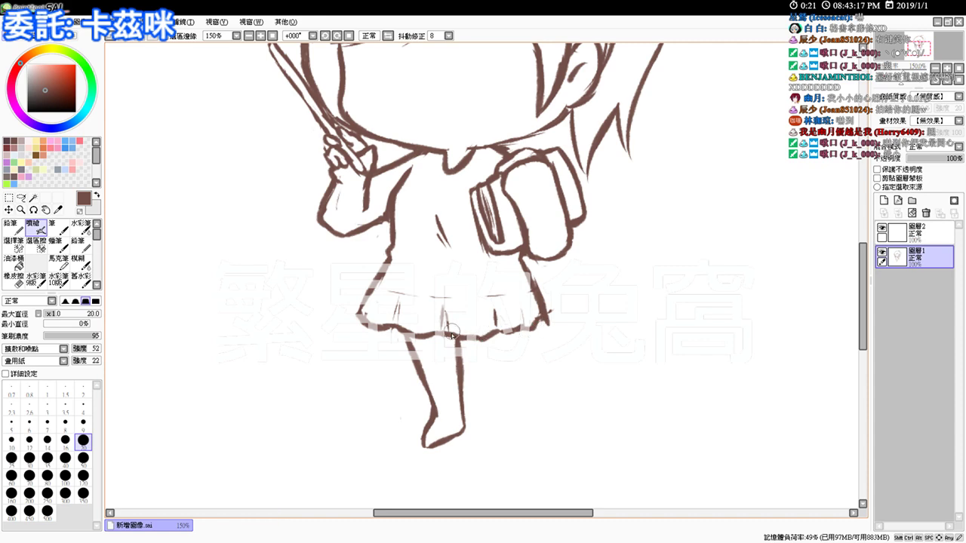
- Draw the stocking's top edge across the standing leg's thigh and clean up the leg outline around it
{"action": "mouse_move", "coordinate": [415, 358]}
{"action": "left_mouse_down"}
{"action": "mouse_move", "coordinate": [458, 342]}
{"action": "mouse_move", "coordinate": [414, 362]}
{"action": "mouse_move", "coordinate": [443, 416]}
{"action": "left_mouse_up"}
{"action": "key", "text": "e"}
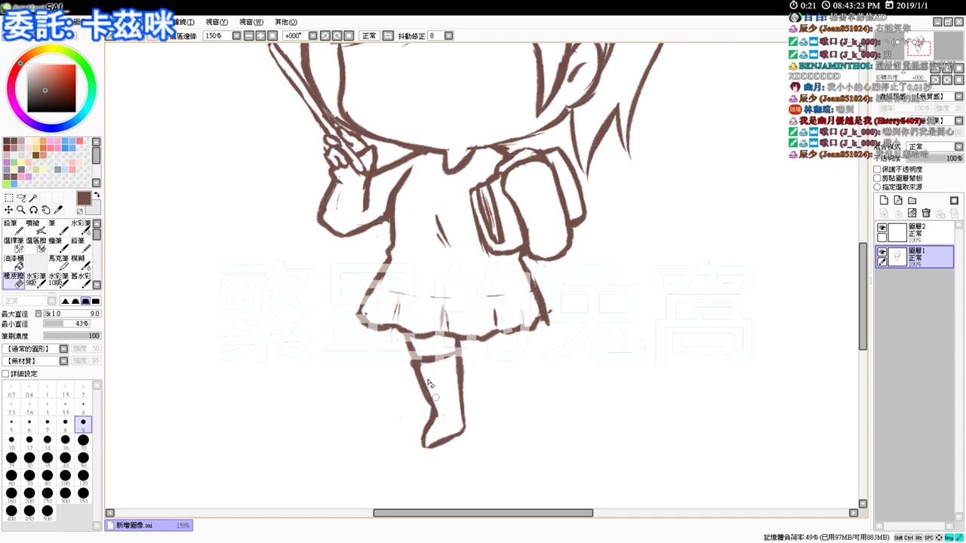
{"action": "key", "text": "e"}
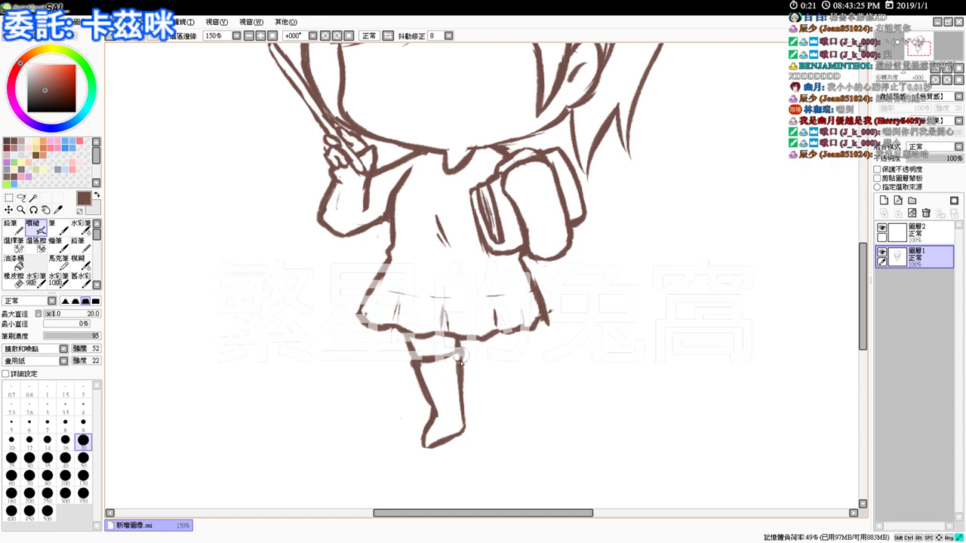
- Erase the foot's pointed tip and redraw the foot with a rounder toe
{"action": "left_click_drag", "start_coordinate": [478, 445], "coordinate": [476, 417]}
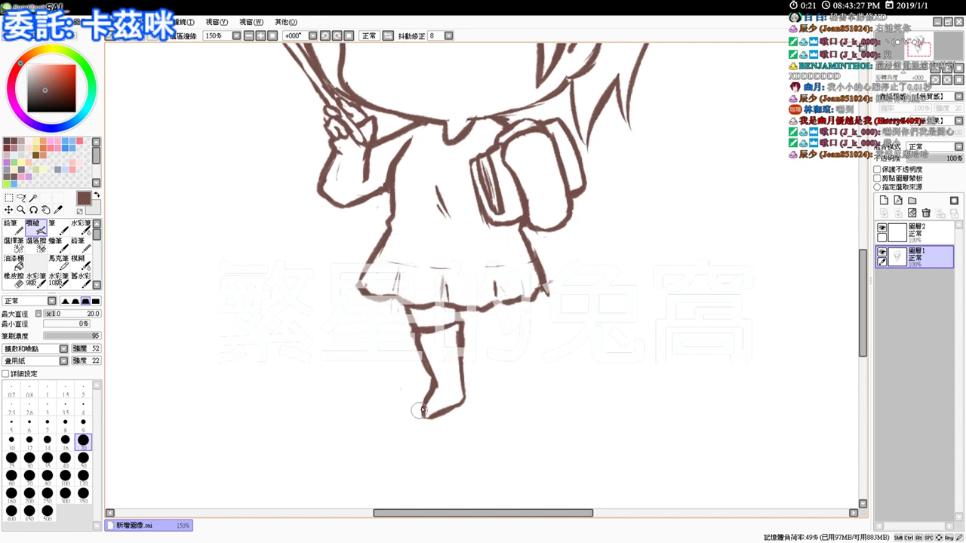
{"action": "key", "text": "e"}
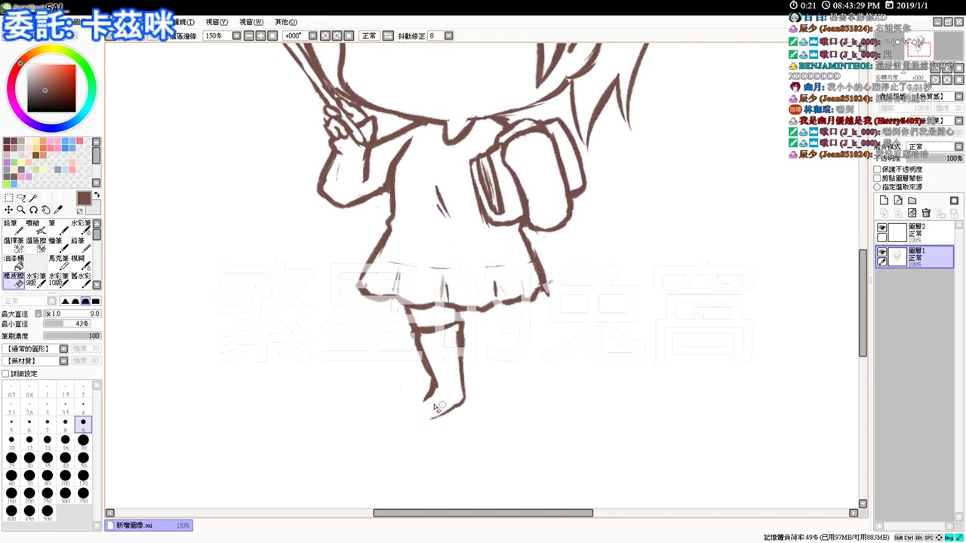
{"action": "key", "text": "e"}
{"action": "mouse_move", "coordinate": [435, 386]}
{"action": "left_mouse_down"}
{"action": "mouse_move", "coordinate": [419, 411]}
{"action": "mouse_move", "coordinate": [419, 398]}
{"action": "mouse_move", "coordinate": [427, 419]}
{"action": "mouse_move", "coordinate": [415, 405]}
{"action": "mouse_move", "coordinate": [424, 420]}
{"action": "mouse_move", "coordinate": [462, 405]}
{"action": "left_mouse_up"}
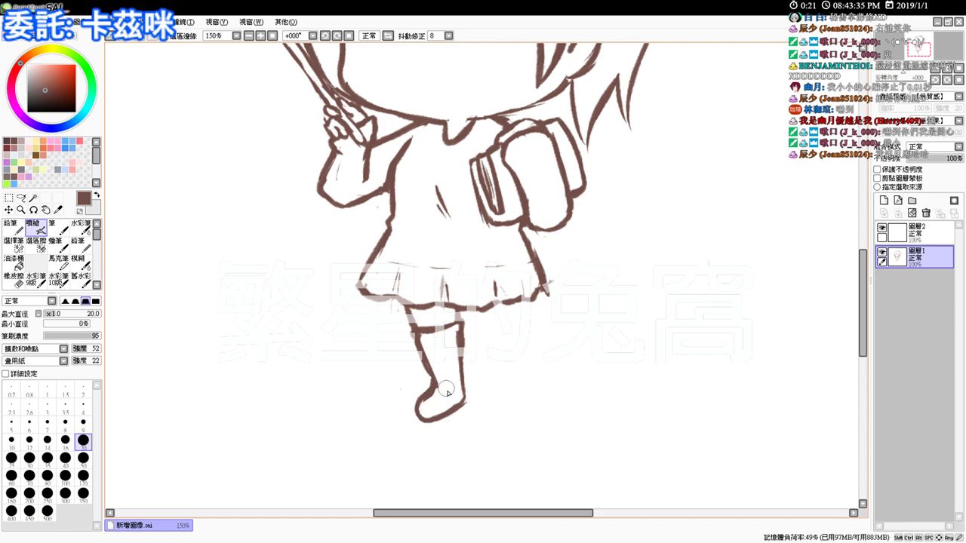
- Draw the second leg bent at the knee and raised behind the standing leg, with its foot under the hem
{"action": "key", "text": "e"}
{"action": "key", "text": "e"}
{"action": "mouse_move", "coordinate": [481, 354]}
{"action": "left_mouse_down"}
{"action": "mouse_move", "coordinate": [515, 333]}
{"action": "mouse_move", "coordinate": [504, 303]}
{"action": "mouse_move", "coordinate": [501, 327]}
{"action": "mouse_move", "coordinate": [504, 306]}
{"action": "mouse_move", "coordinate": [460, 325]}
{"action": "mouse_move", "coordinate": [506, 314]}
{"action": "mouse_move", "coordinate": [488, 325]}
{"action": "mouse_move", "coordinate": [537, 298]}
{"action": "mouse_move", "coordinate": [539, 326]}
{"action": "mouse_move", "coordinate": [519, 343]}
{"action": "mouse_move", "coordinate": [523, 318]}
{"action": "mouse_move", "coordinate": [531, 350]}
{"action": "left_mouse_up"}
{"action": "key", "text": "ctrl+z"}
{"action": "mouse_move", "coordinate": [538, 311]}
{"action": "left_mouse_down"}
{"action": "mouse_move", "coordinate": [535, 346]}
{"action": "mouse_move", "coordinate": [521, 345]}
{"action": "left_mouse_up"}
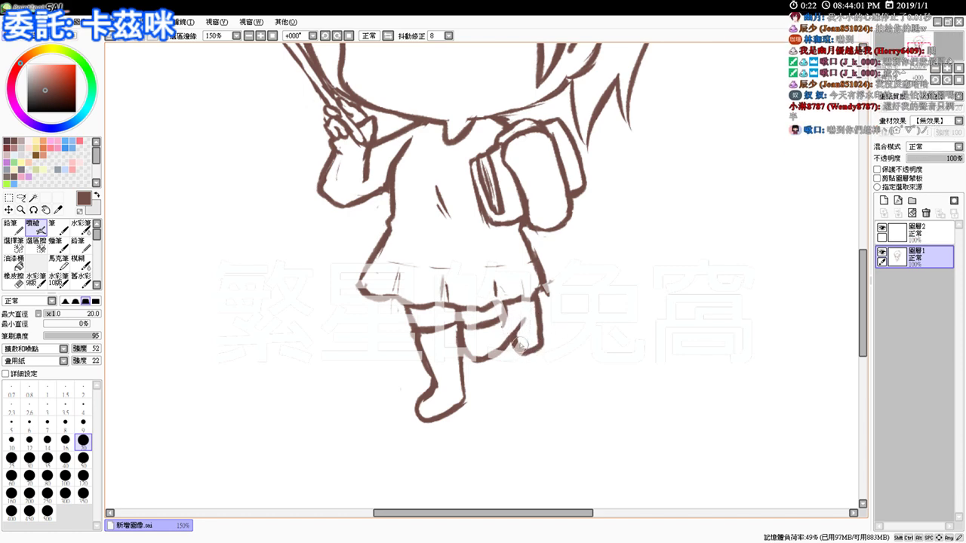
- Touch up the bent leg's lines and the stocking edge where it meets the standing leg
{"action": "key", "text": "e"}
{"action": "key", "text": "v"}
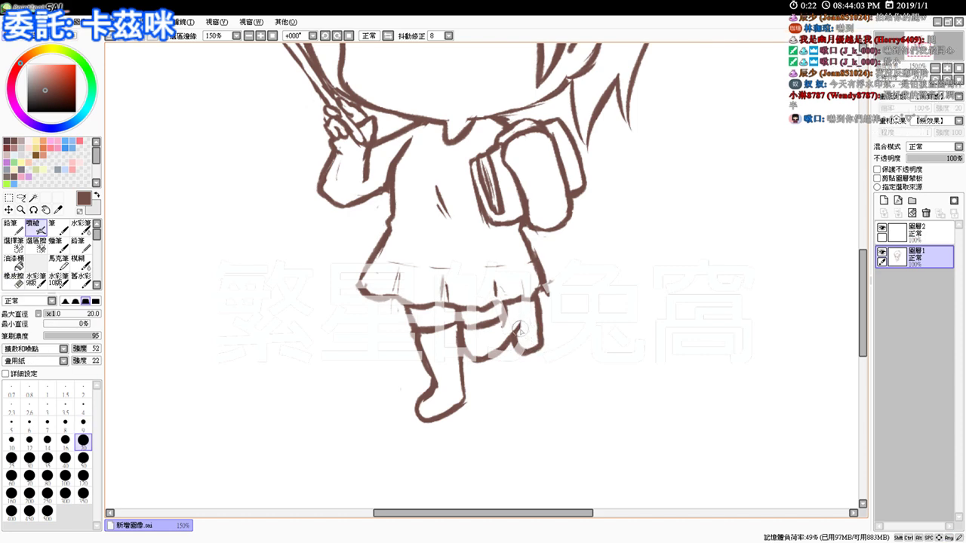
{"action": "key", "text": "e"}
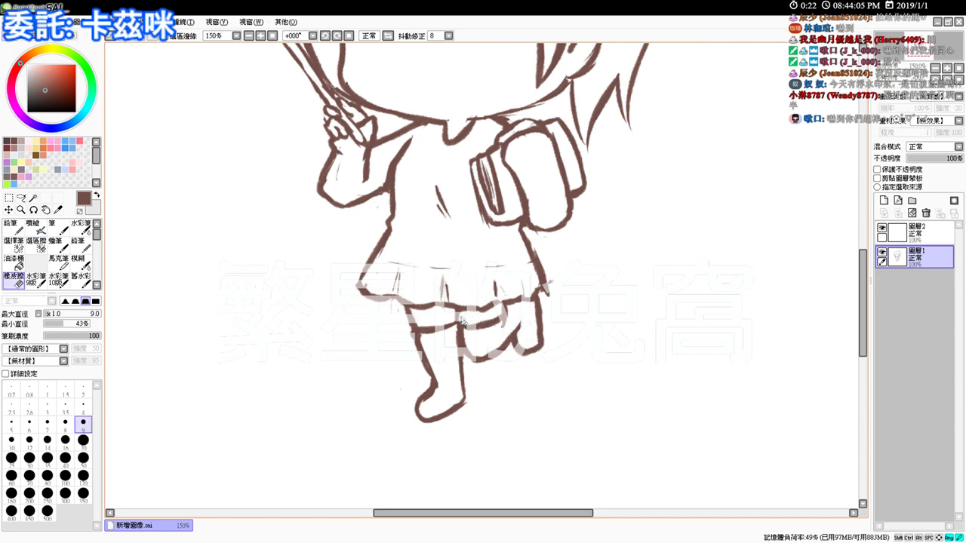
{"action": "key", "text": "v"}
{"action": "key", "text": "e"}
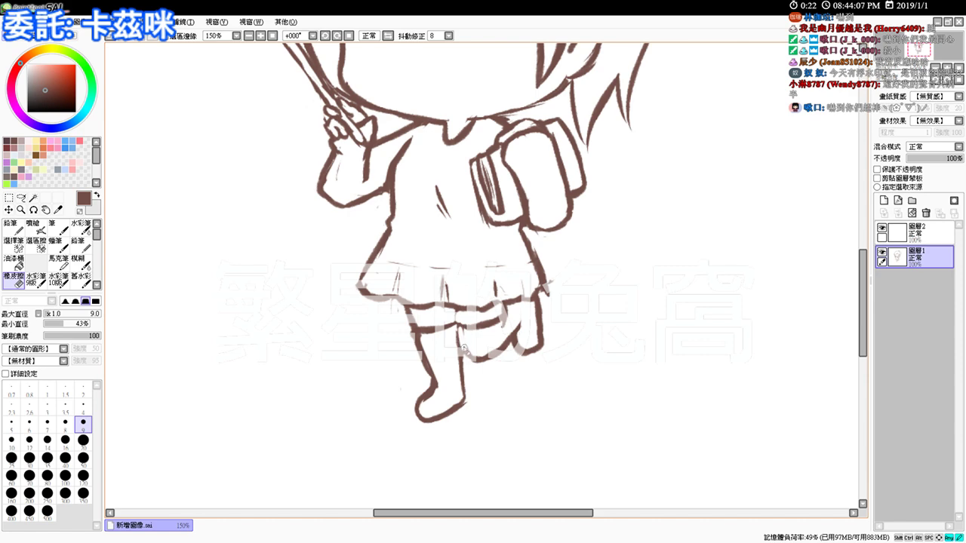
{"action": "key", "text": "v"}
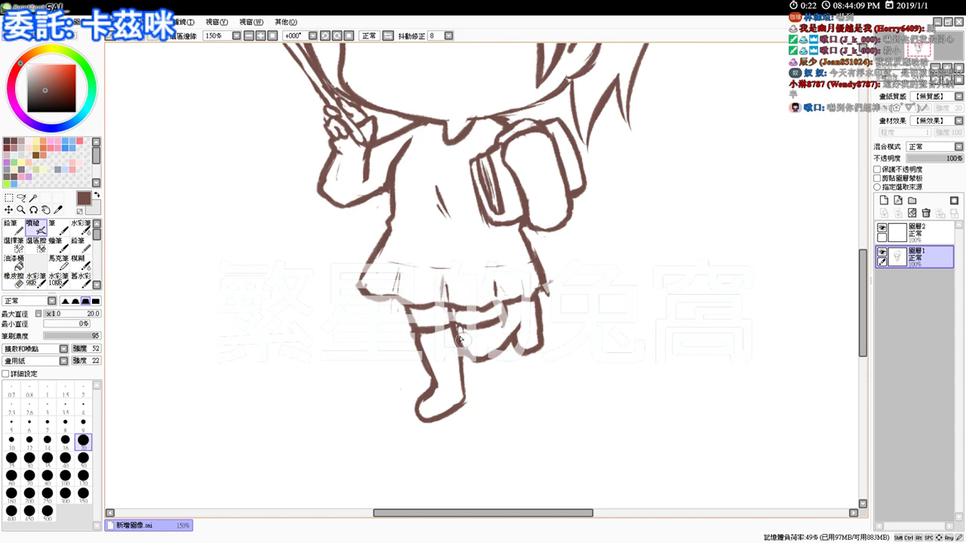
- Clean up the line junction at the stocking edge where the two legs meet and check the whole figure
{"action": "key", "text": "e"}
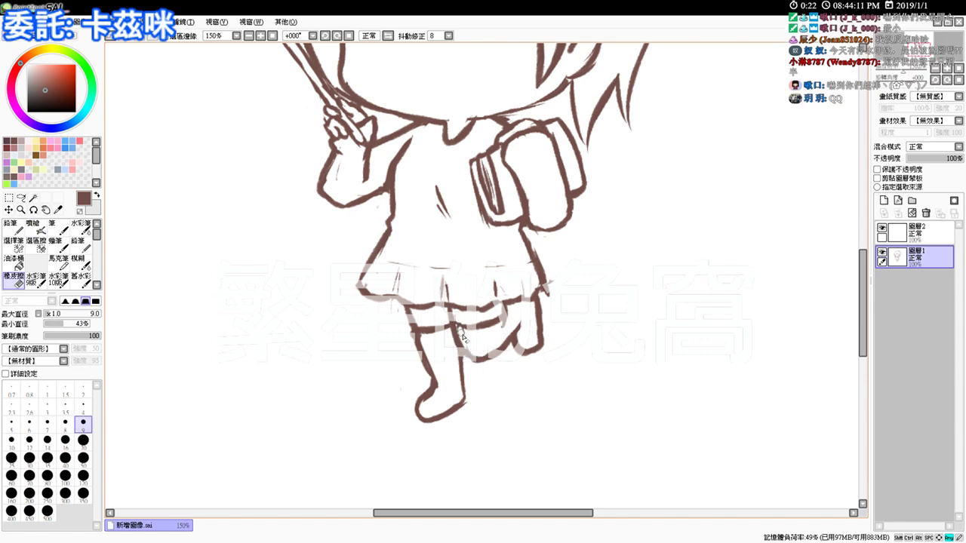
{"action": "key", "text": "v"}
{"action": "left_click", "coordinate": [273, 36]}
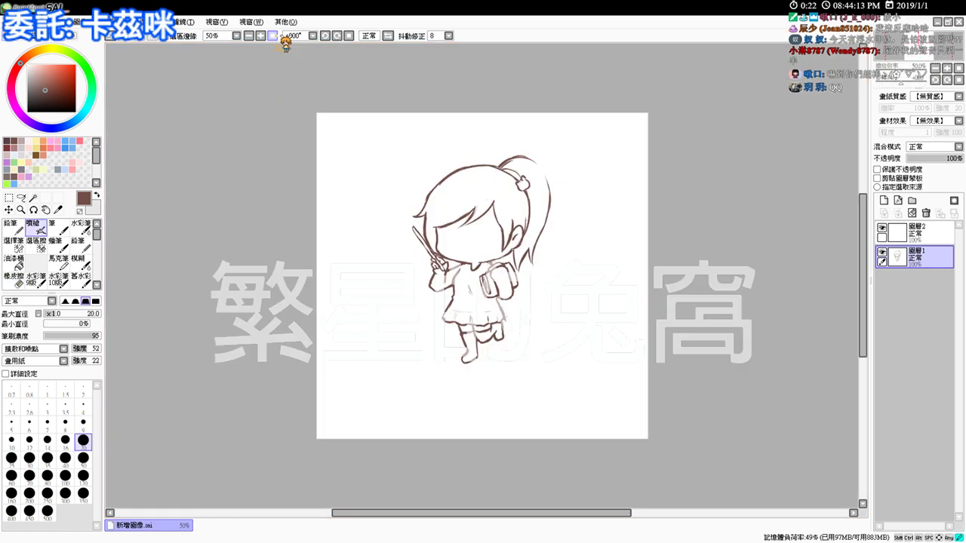
{"action": "left_click", "coordinate": [261, 36]}
{"action": "left_click", "coordinate": [260, 36]}
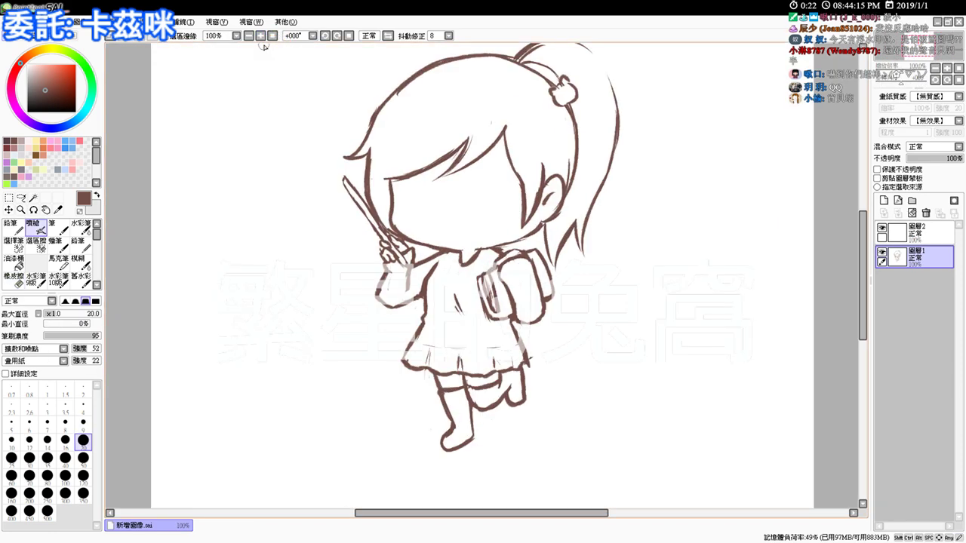
- Lasso both legs below the hem and free-transform them slightly larger, shifting them to line up under the dress
{"action": "scroll", "coordinate": [592, 332], "scroll_direction": "down", "scroll_amount": 2}
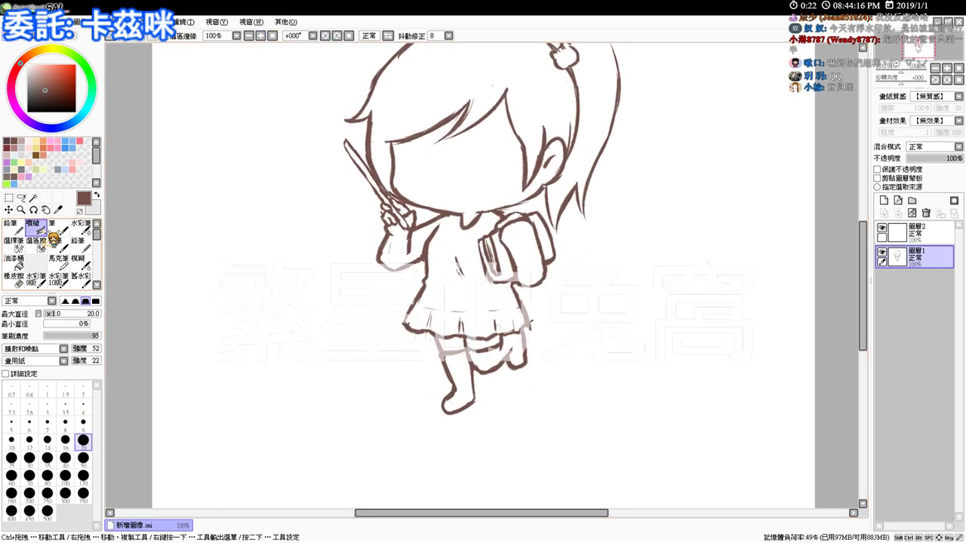
{"action": "left_click", "coordinate": [21, 198]}
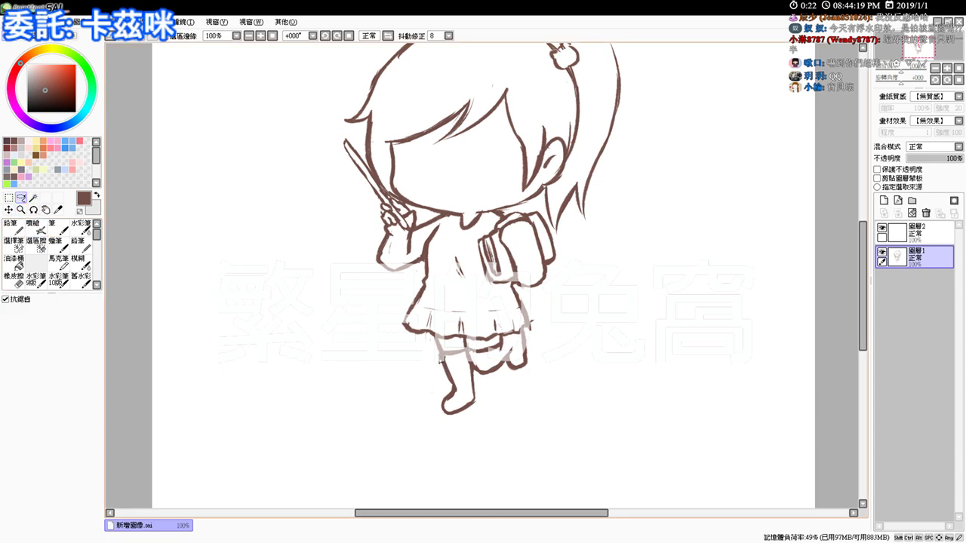
{"action": "mouse_move", "coordinate": [423, 342]}
{"action": "left_mouse_down"}
{"action": "mouse_move", "coordinate": [504, 425]}
{"action": "mouse_move", "coordinate": [560, 371]}
{"action": "mouse_move", "coordinate": [534, 337]}
{"action": "mouse_move", "coordinate": [427, 343]}
{"action": "left_mouse_up"}
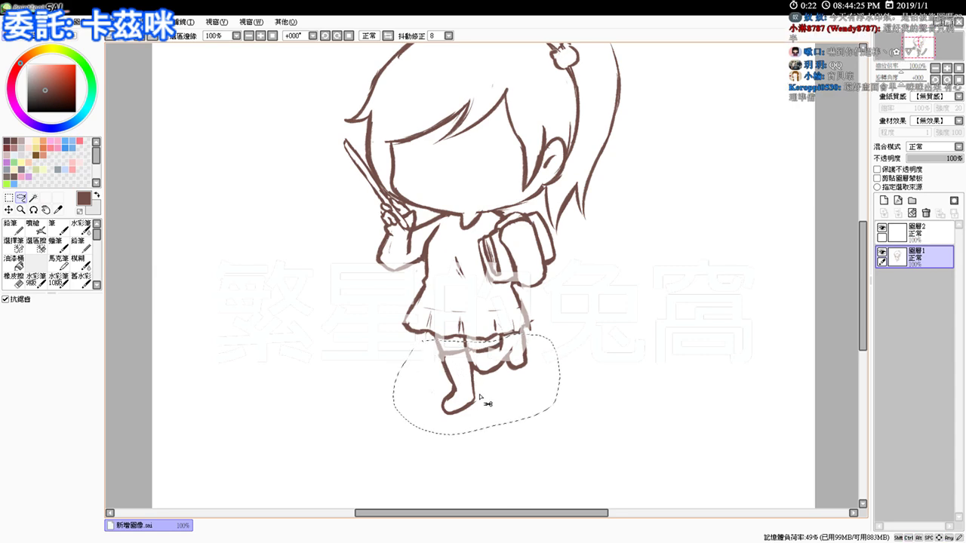
{"action": "key", "text": "ctrl+t"}
{"action": "mouse_move", "coordinate": [528, 415]}
{"action": "left_mouse_down"}
{"action": "mouse_move", "coordinate": [559, 440]}
{"action": "mouse_move", "coordinate": [513, 414]}
{"action": "left_mouse_up"}
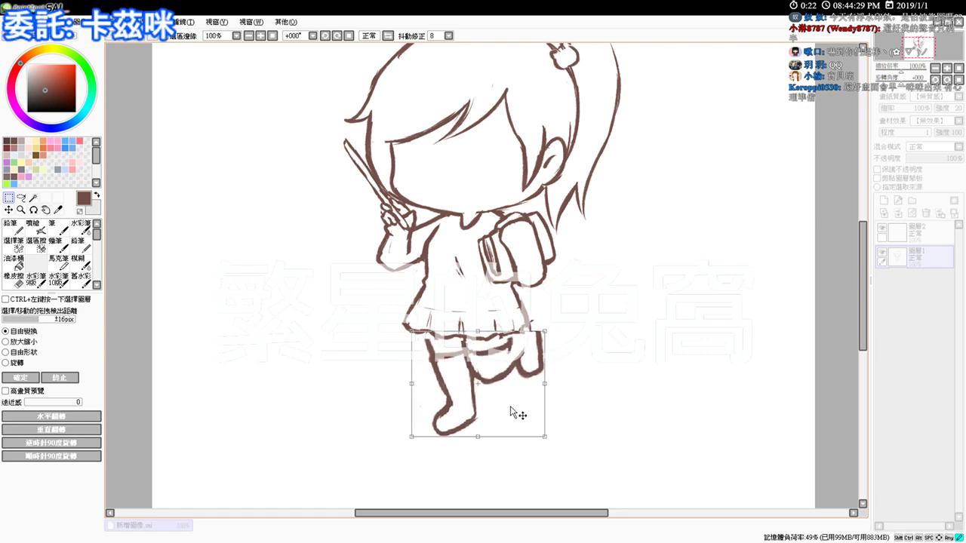
{"action": "left_click_drag", "start_coordinate": [411, 383], "coordinate": [420, 383]}
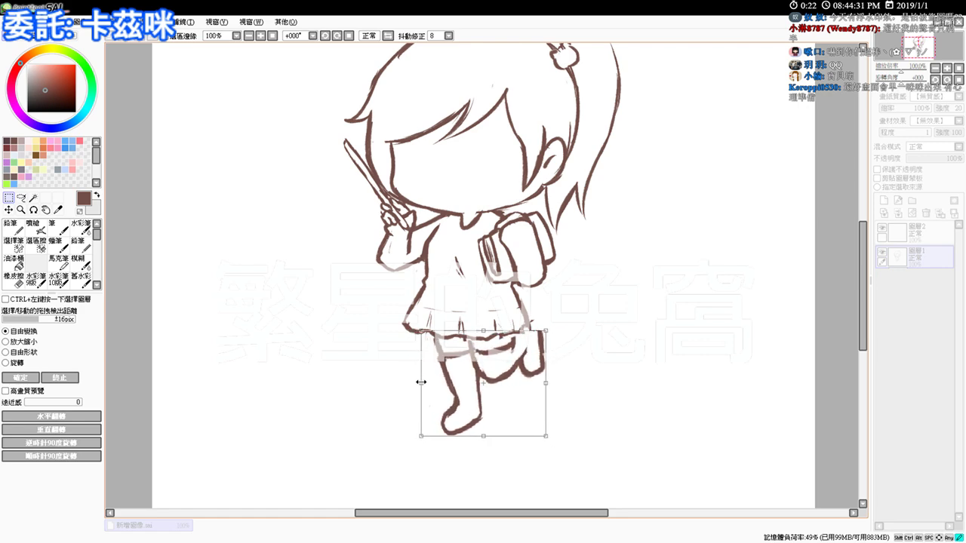
{"action": "left_click_drag", "start_coordinate": [487, 402], "coordinate": [482, 399]}
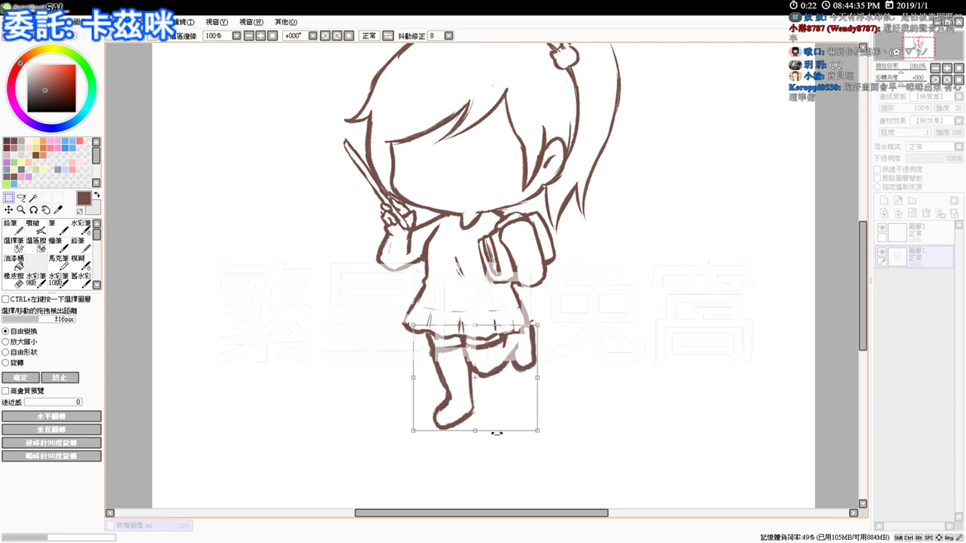
{"action": "key", "text": "Return"}
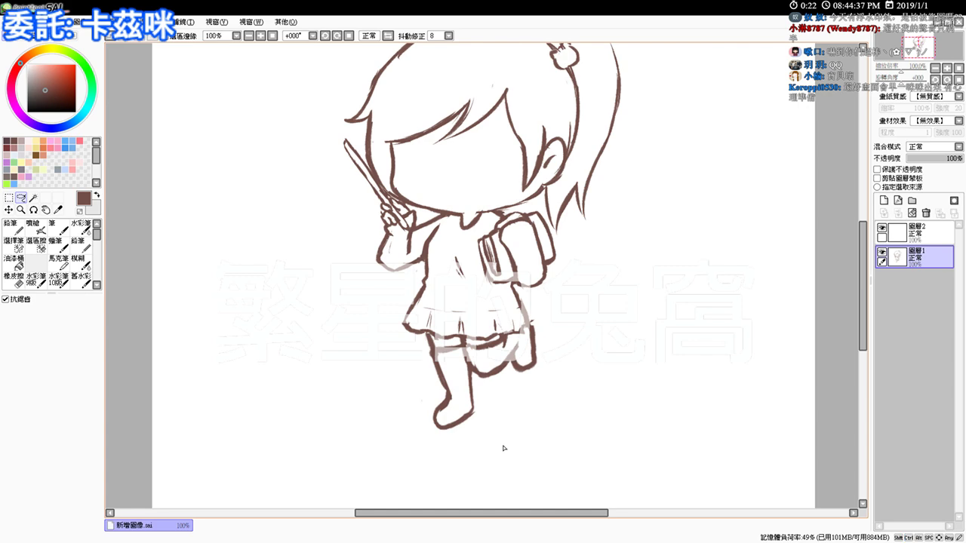
- Touch up the enlarged legs' lines around the stocking edges and where the raised leg meets the dress hem
{"action": "scroll", "coordinate": [498, 452], "scroll_direction": "up", "scroll_amount": 2}
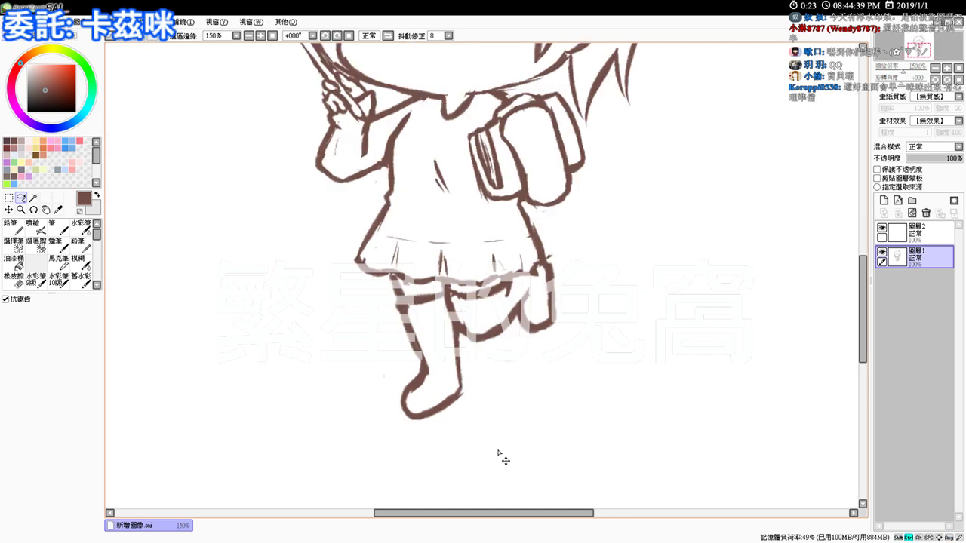
{"action": "mouse_move", "coordinate": [578, 271]}
{"action": "left_mouse_down"}
{"action": "mouse_move", "coordinate": [593, 338]}
{"action": "mouse_move", "coordinate": [611, 351]}
{"action": "left_mouse_up"}
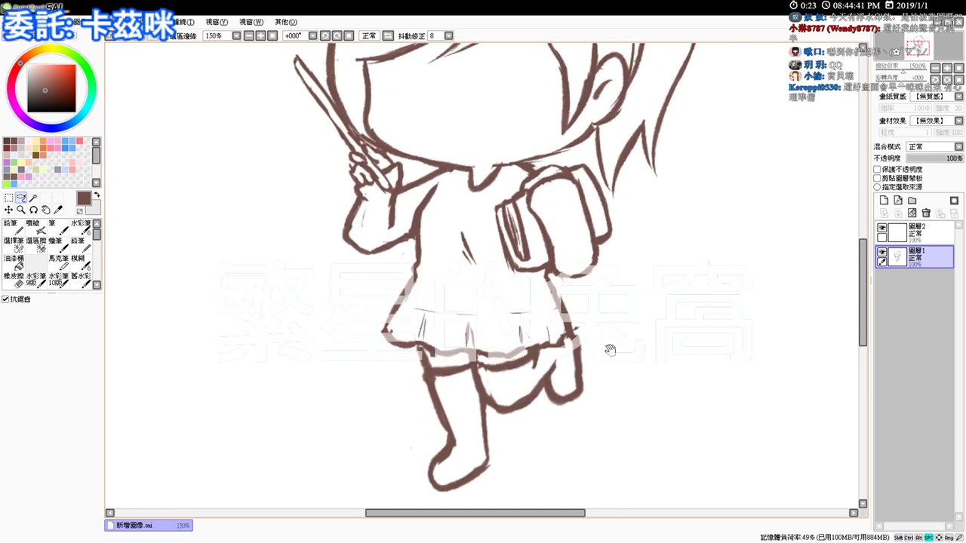
{"action": "key", "text": "e"}
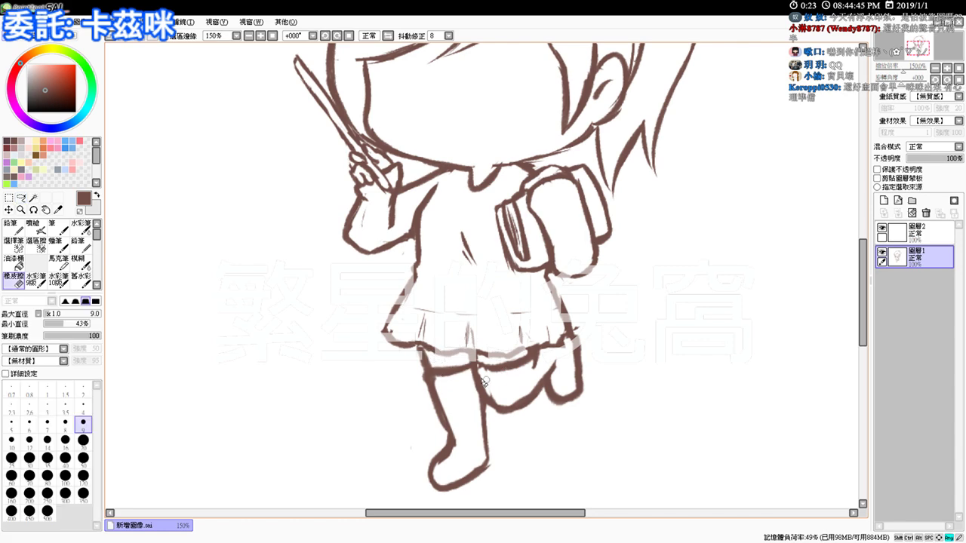
{"action": "key", "text": "a"}
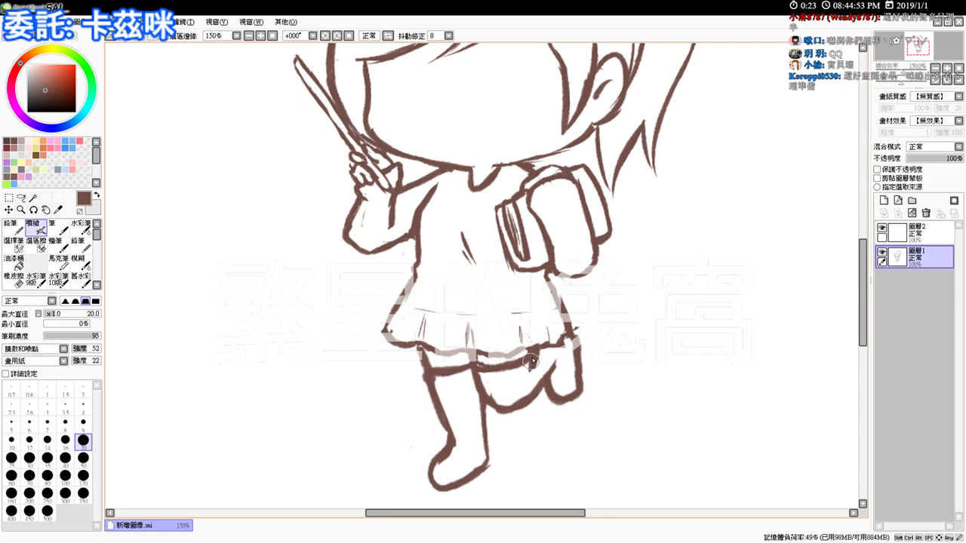
{"action": "key", "text": "e"}
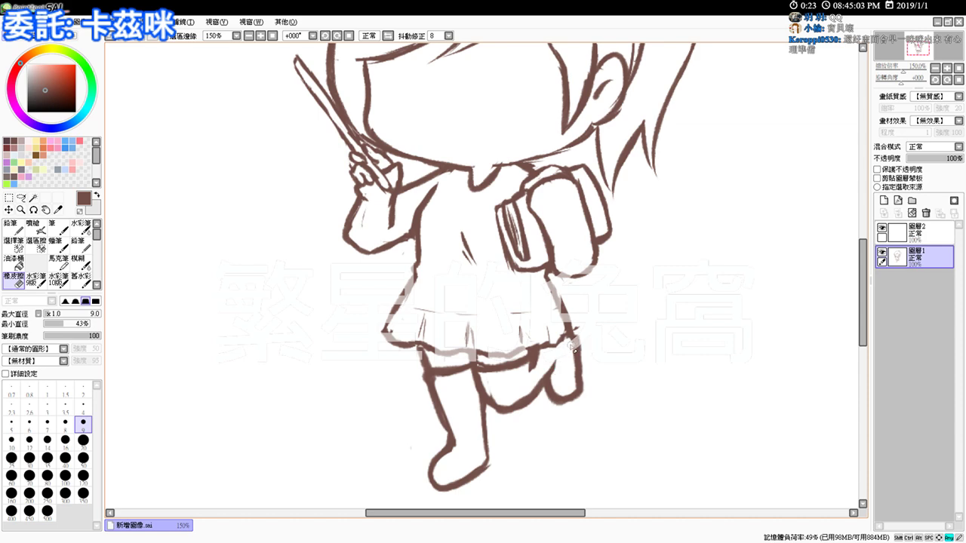
{"action": "key", "text": "v"}
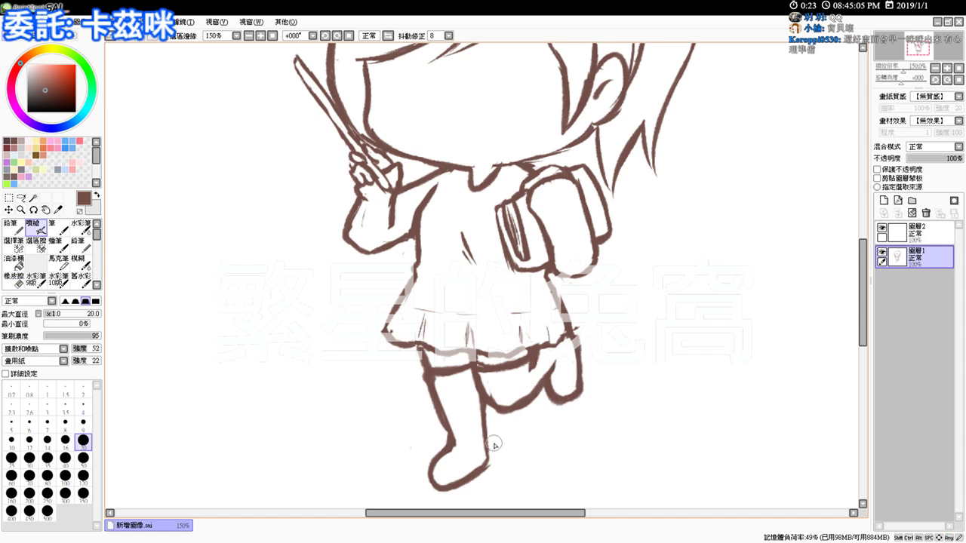
- Hatch a shadow across both thighs between the dress hem and the stocking edges with a size 7 brush
{"action": "scroll", "coordinate": [504, 451], "scroll_direction": "down", "scroll_amount": 2}
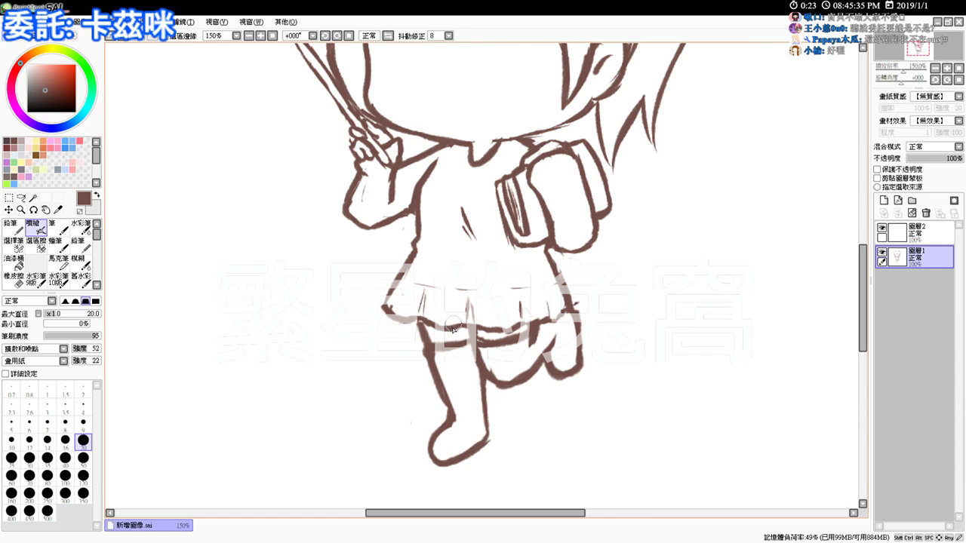
{"action": "left_click_drag", "start_coordinate": [432, 332], "coordinate": [430, 329]}
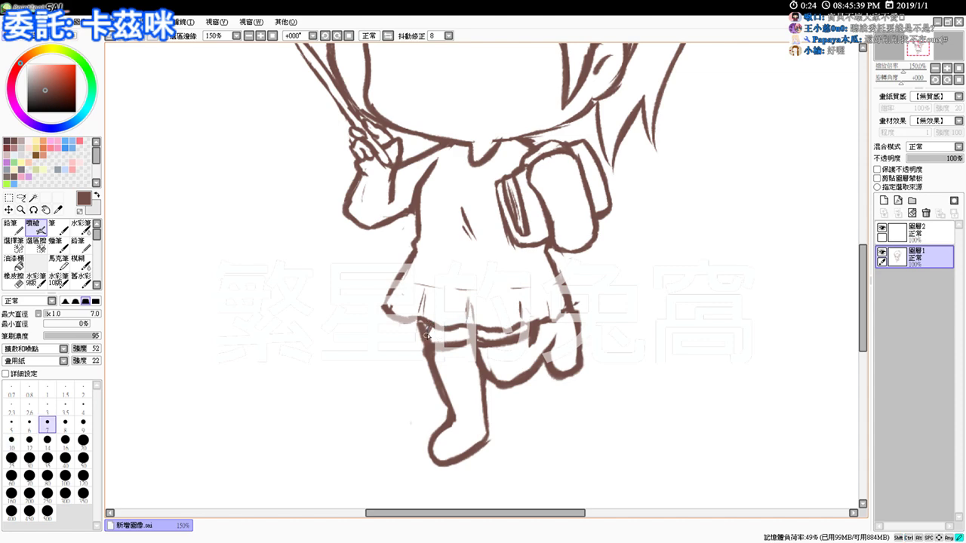
{"action": "left_click_drag", "start_coordinate": [449, 329], "coordinate": [466, 340]}
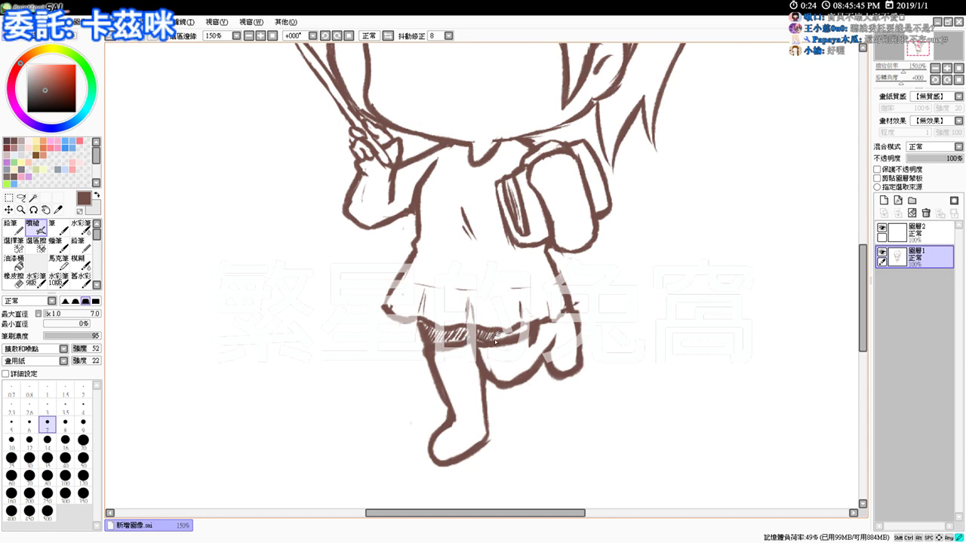
{"action": "left_click_drag", "start_coordinate": [498, 336], "coordinate": [510, 341]}
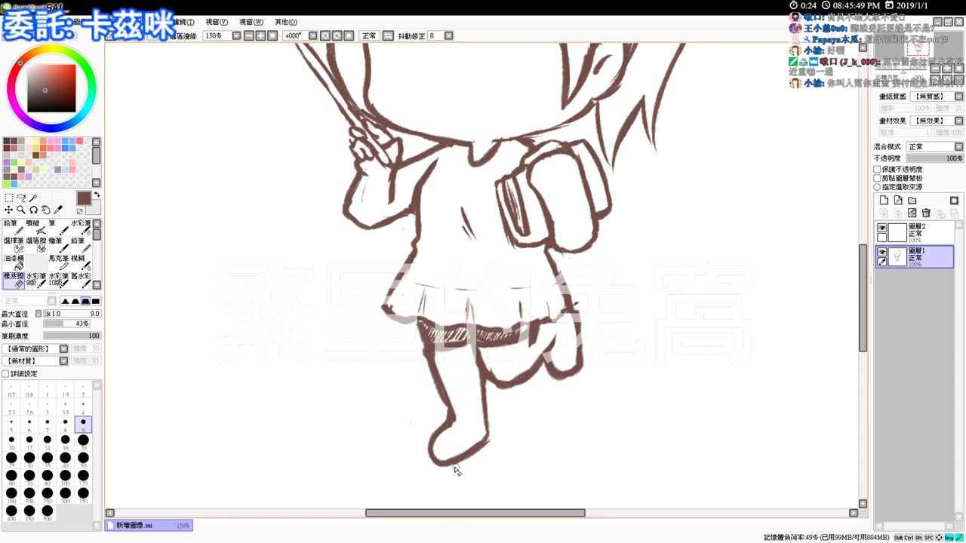
{"action": "key", "text": "e"}
{"action": "key", "text": "b"}
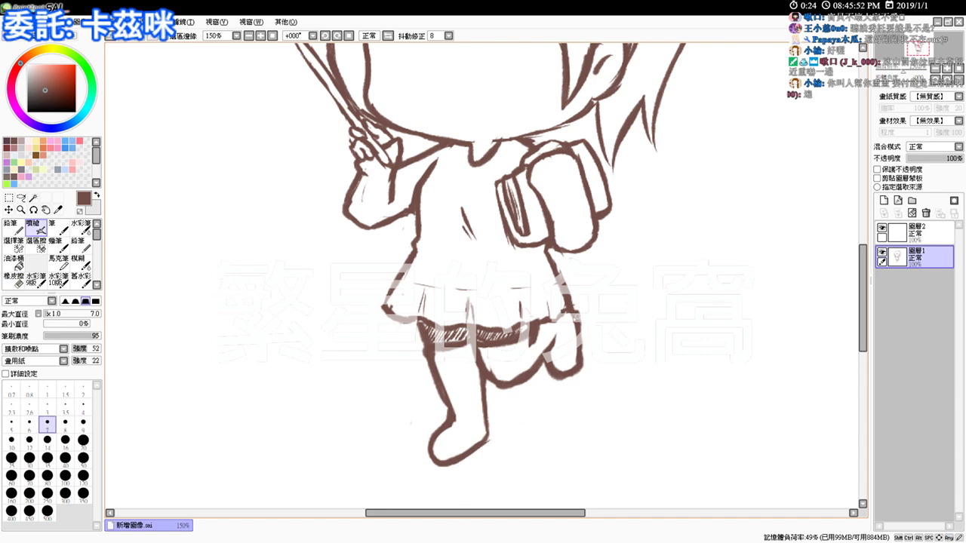
{"action": "left_click", "coordinate": [272, 35]}
{"action": "scroll", "coordinate": [268, 52], "scroll_direction": "up", "scroll_amount": 2}
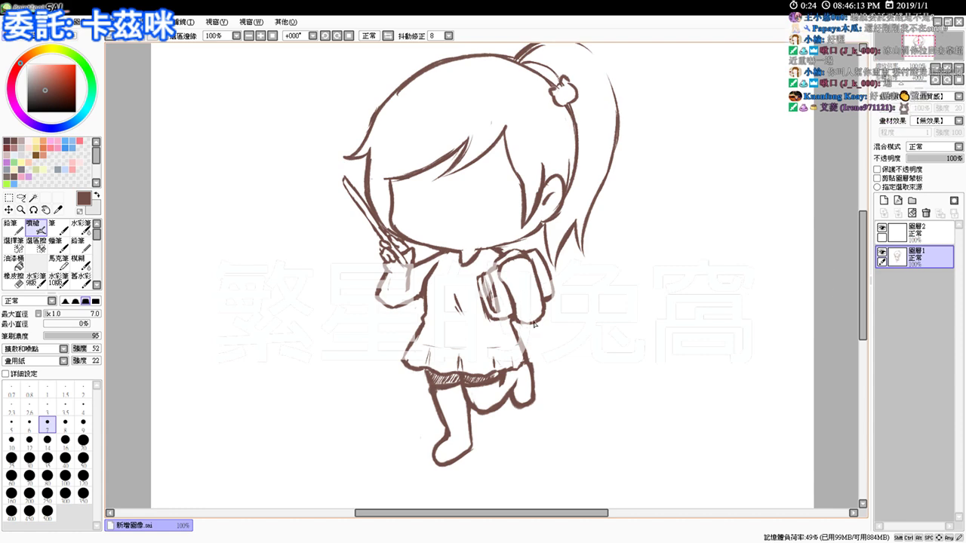
{"action": "scroll", "coordinate": [541, 333], "scroll_direction": "up", "scroll_amount": 2}
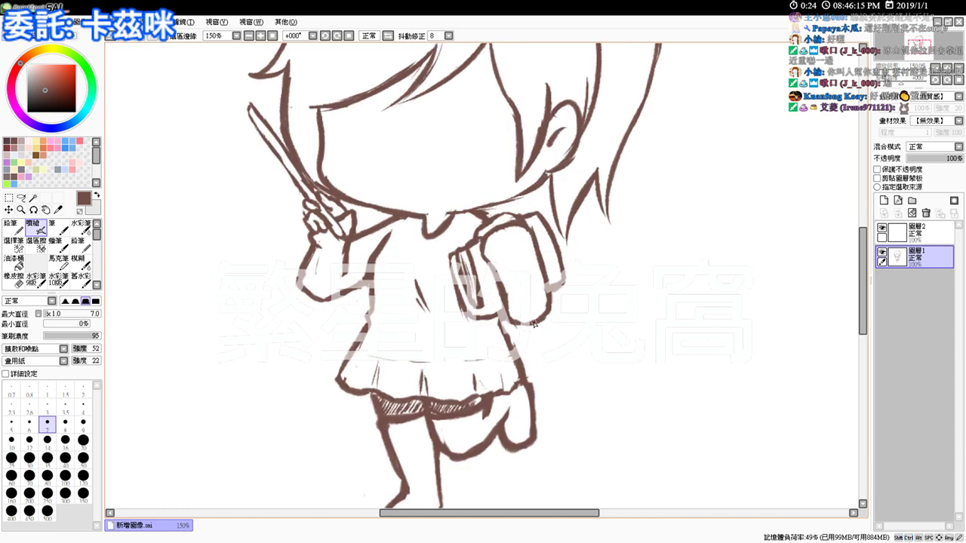
{"action": "left_click_drag", "start_coordinate": [414, 268], "coordinate": [412, 261]}
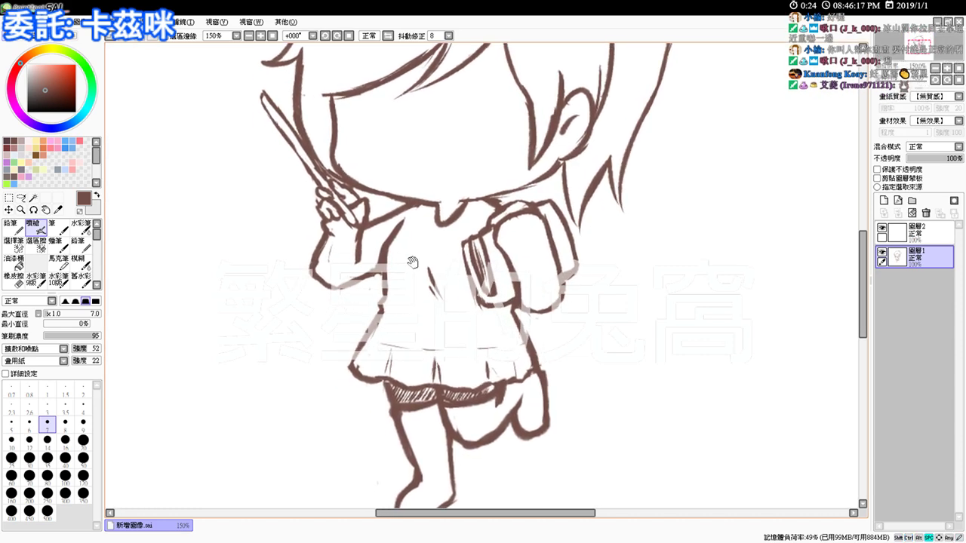